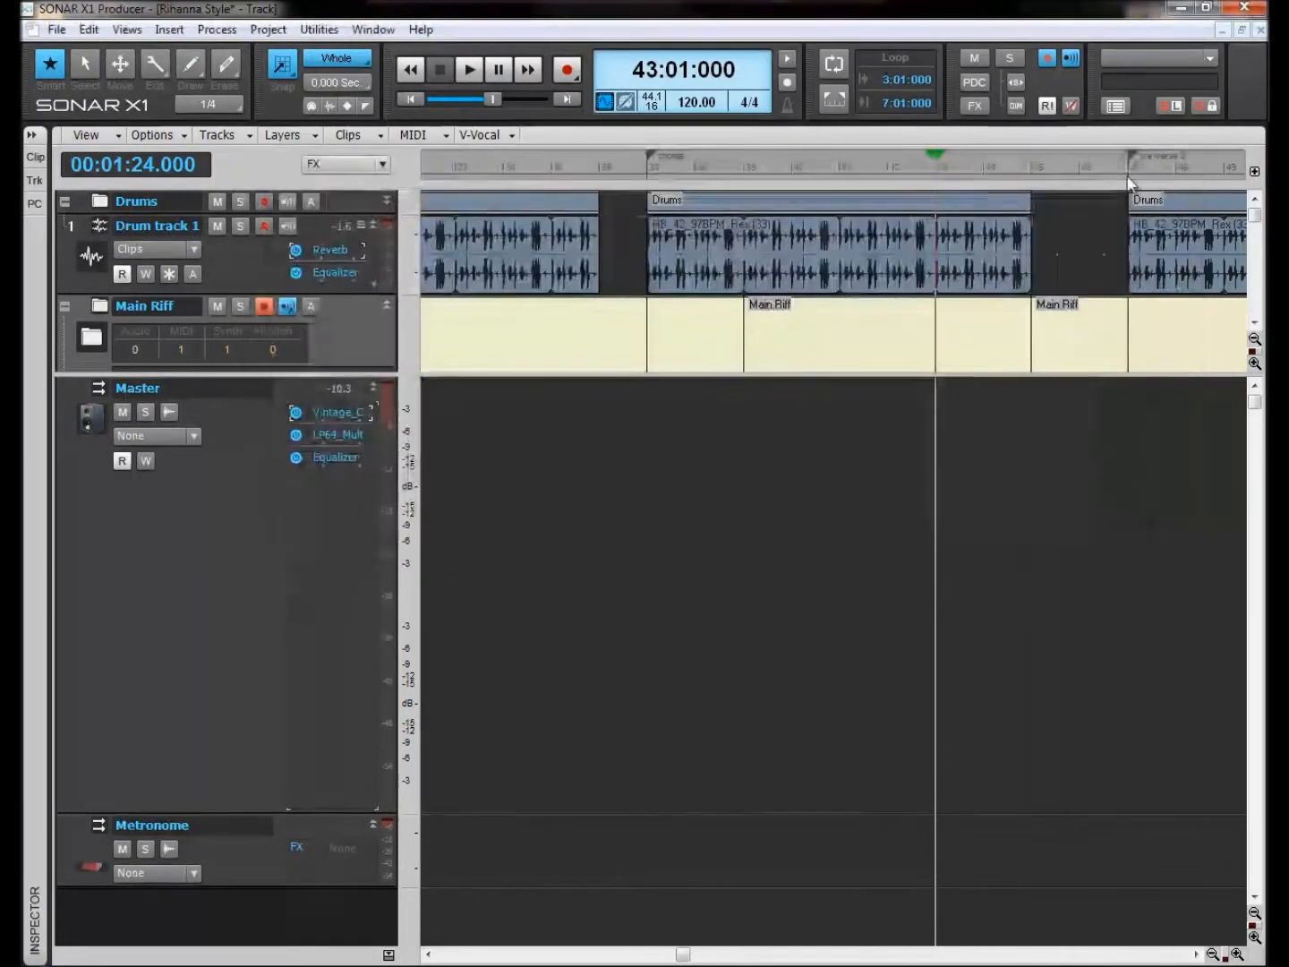
Step: Resize the bus pane so that the Master and Metronome buses sit beneath the first five tracks
drag(323, 375, 323, 691)
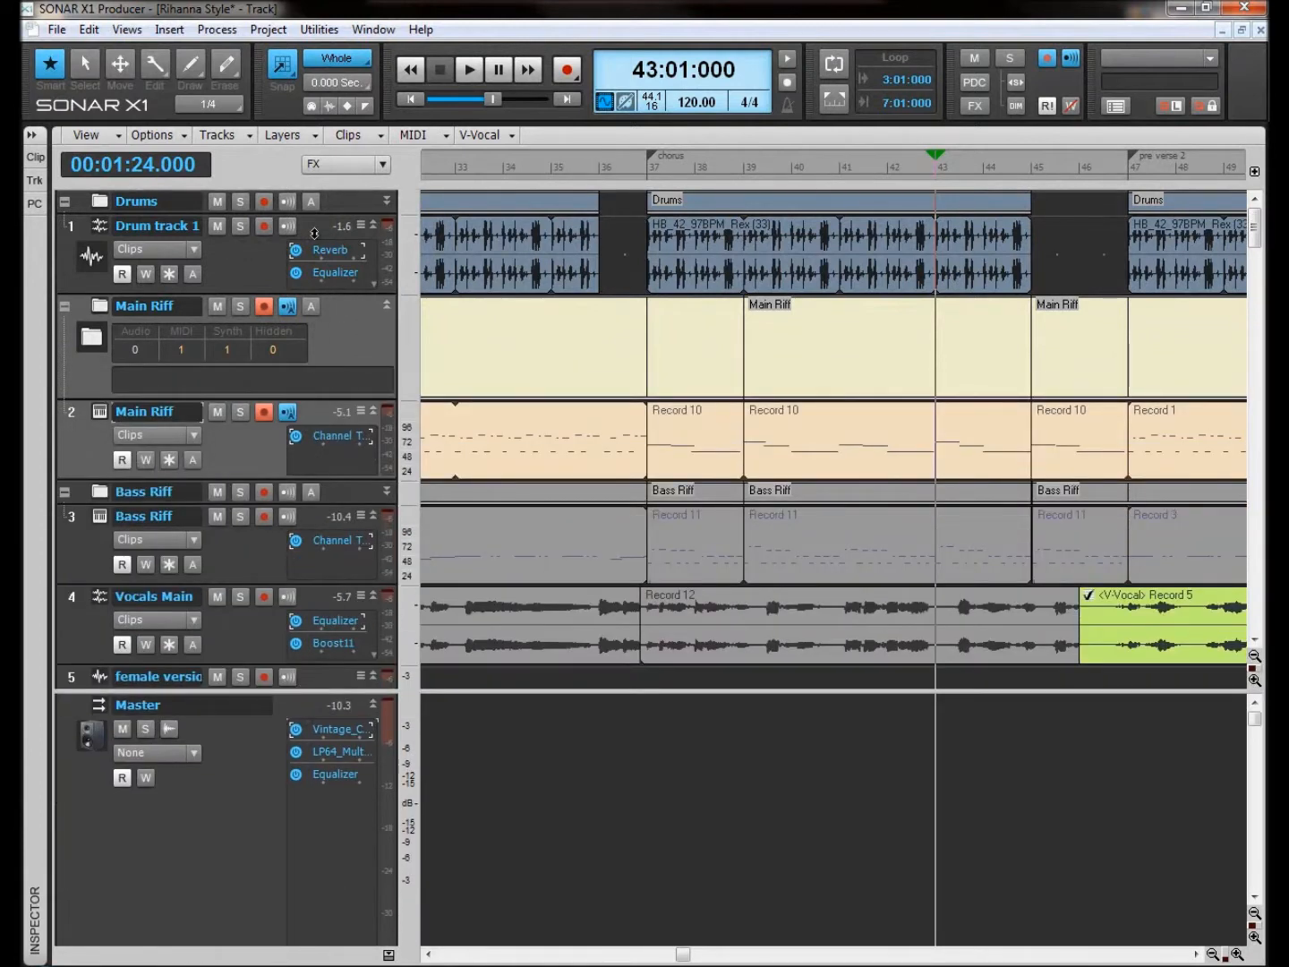
drag(319, 690, 320, 293)
drag(274, 729, 229, 404)
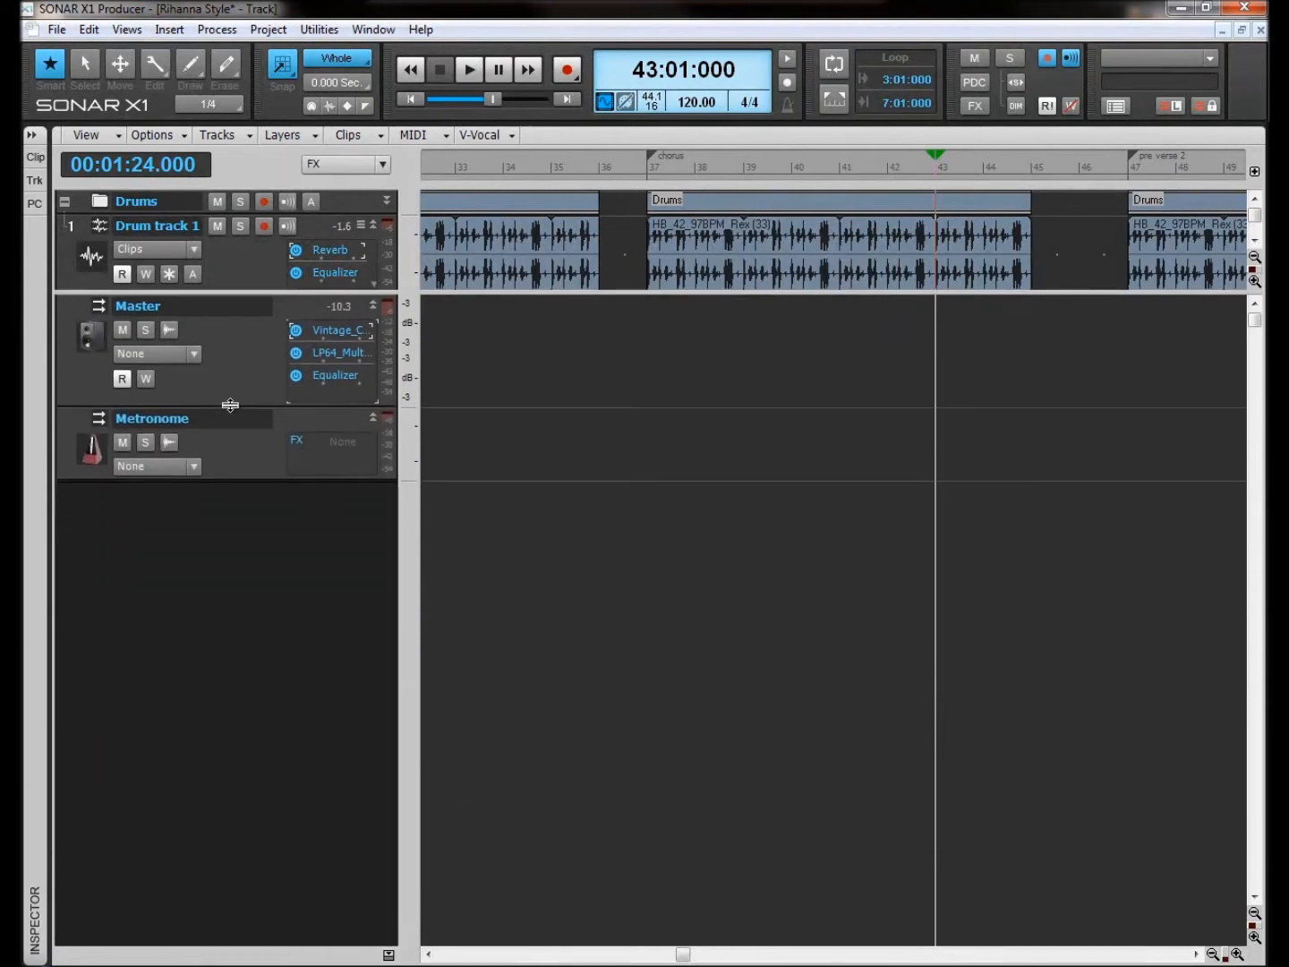
drag(272, 290, 291, 753)
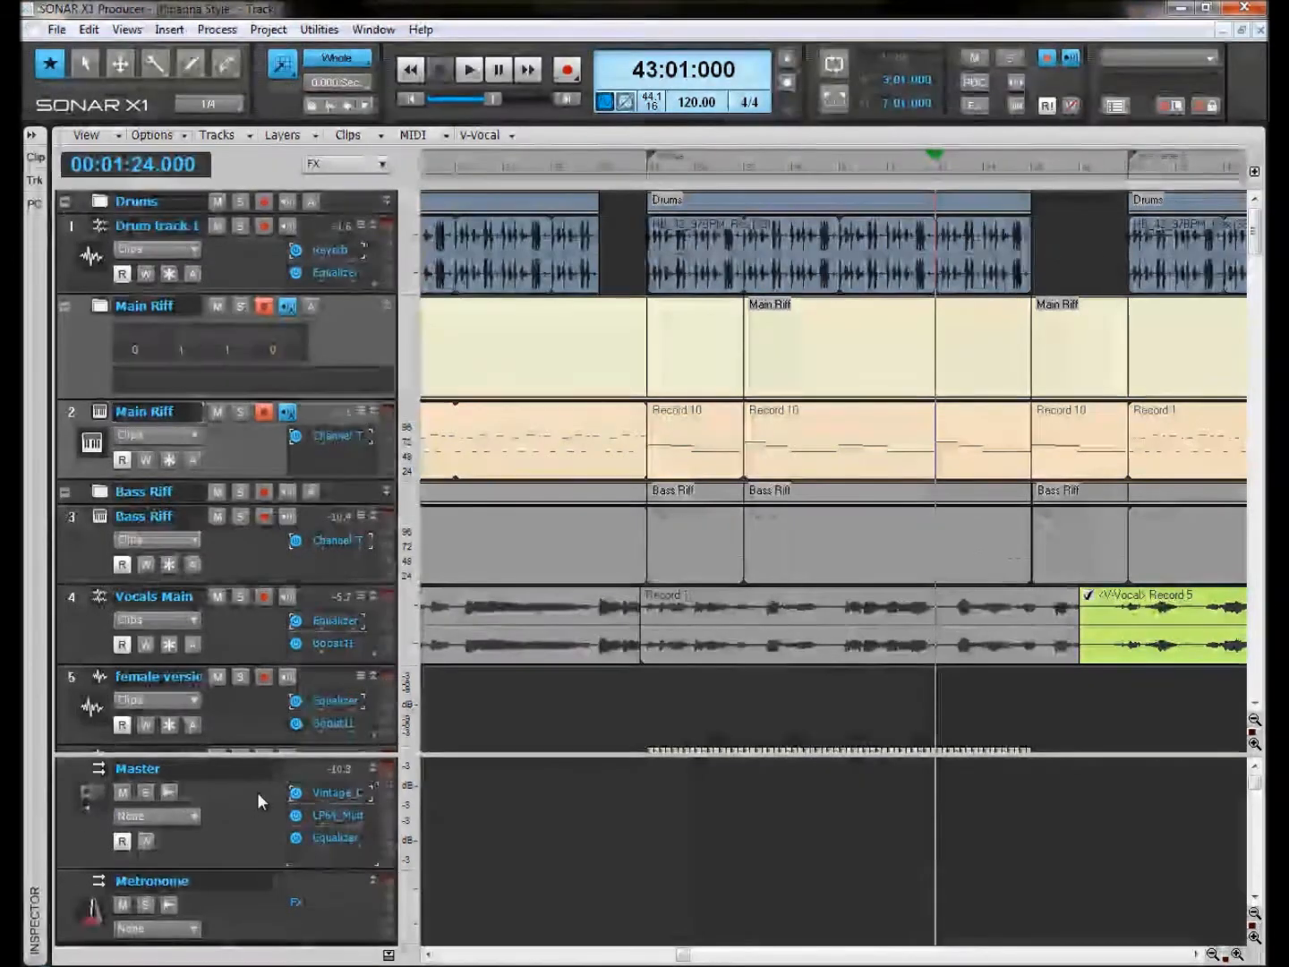
Step: Open the Vintage Channel VC-64 effect on the Master bus and save the project
double_click(331, 792)
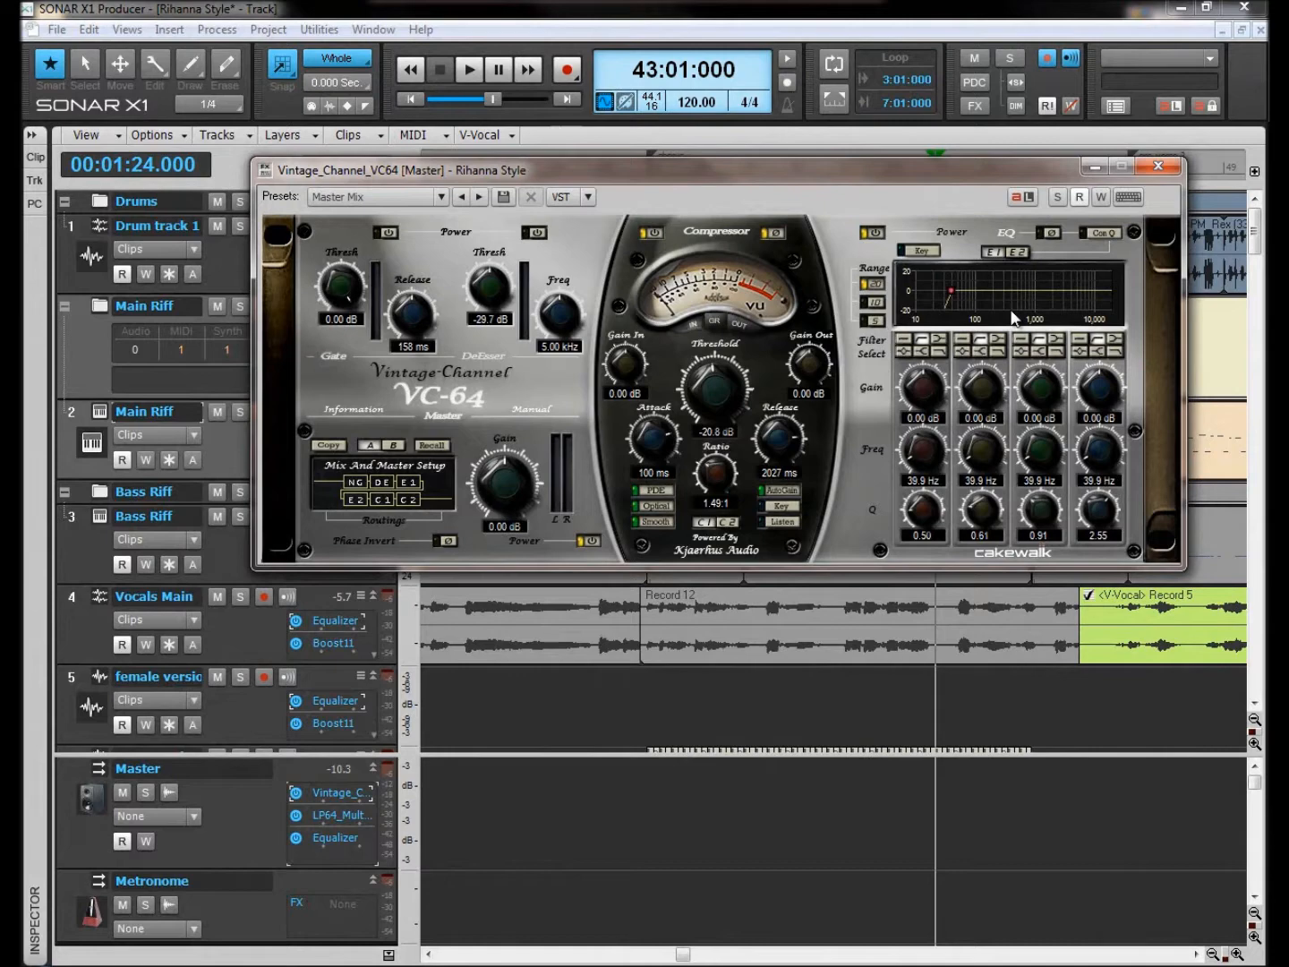
key(ctrl+s)
drag(658, 170, 634, 680)
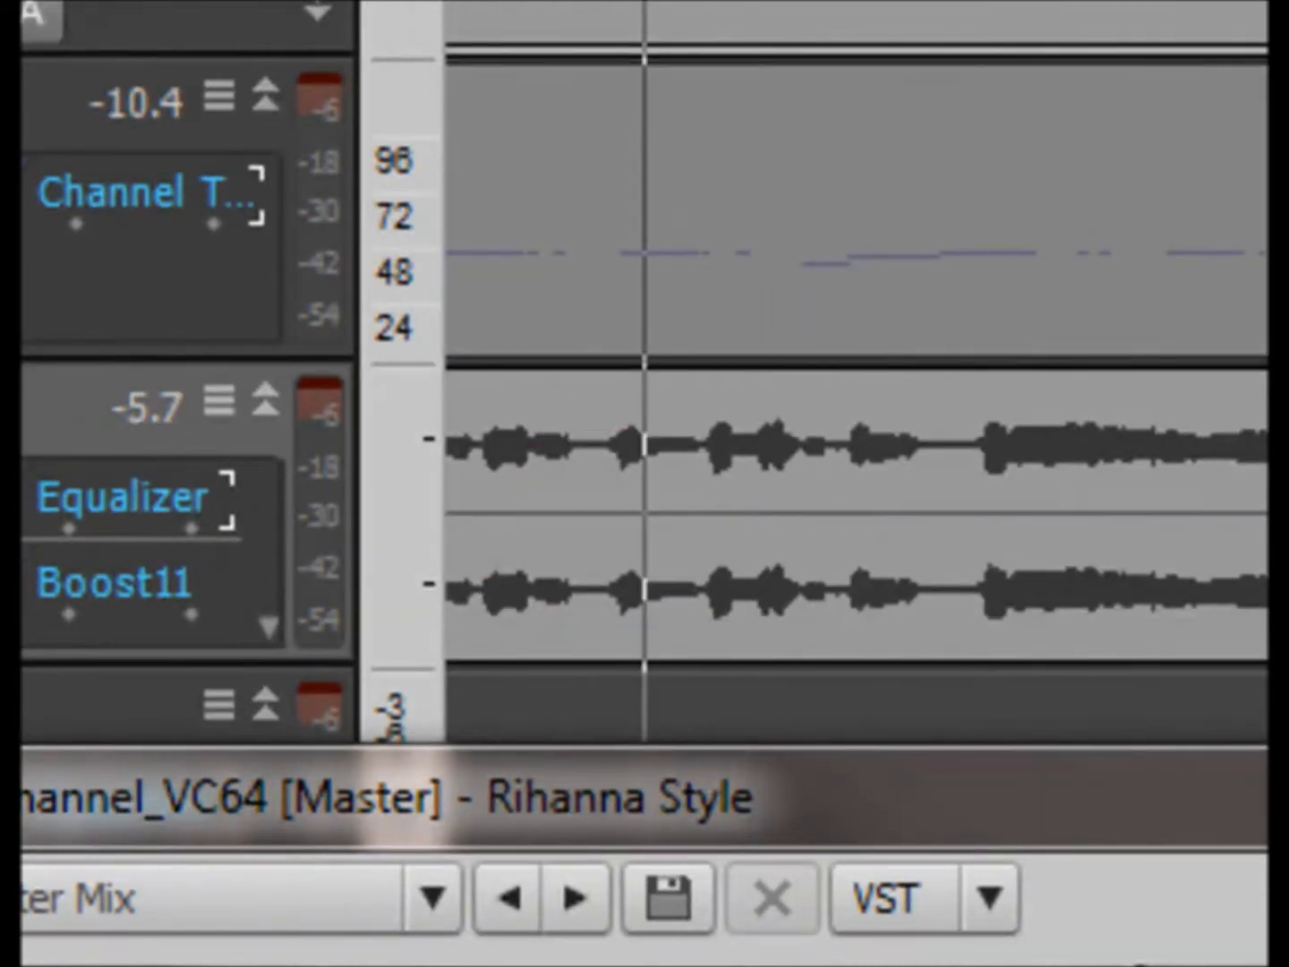
Step: Audition the Vocals Main phrase around bar 32 and examine its waveform beside the VC-64 compressor
click(848, 515)
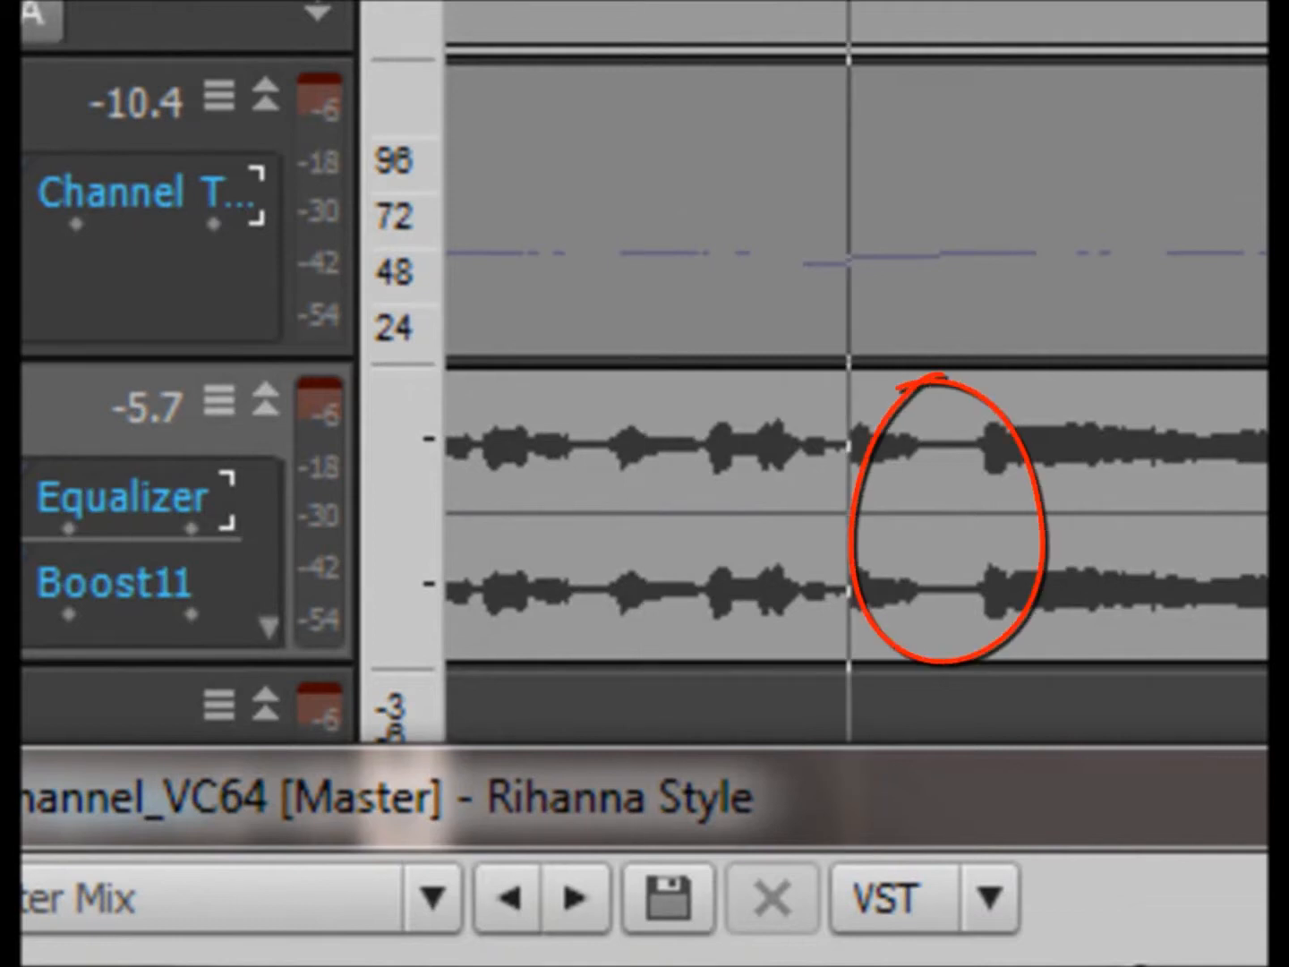
key(space)
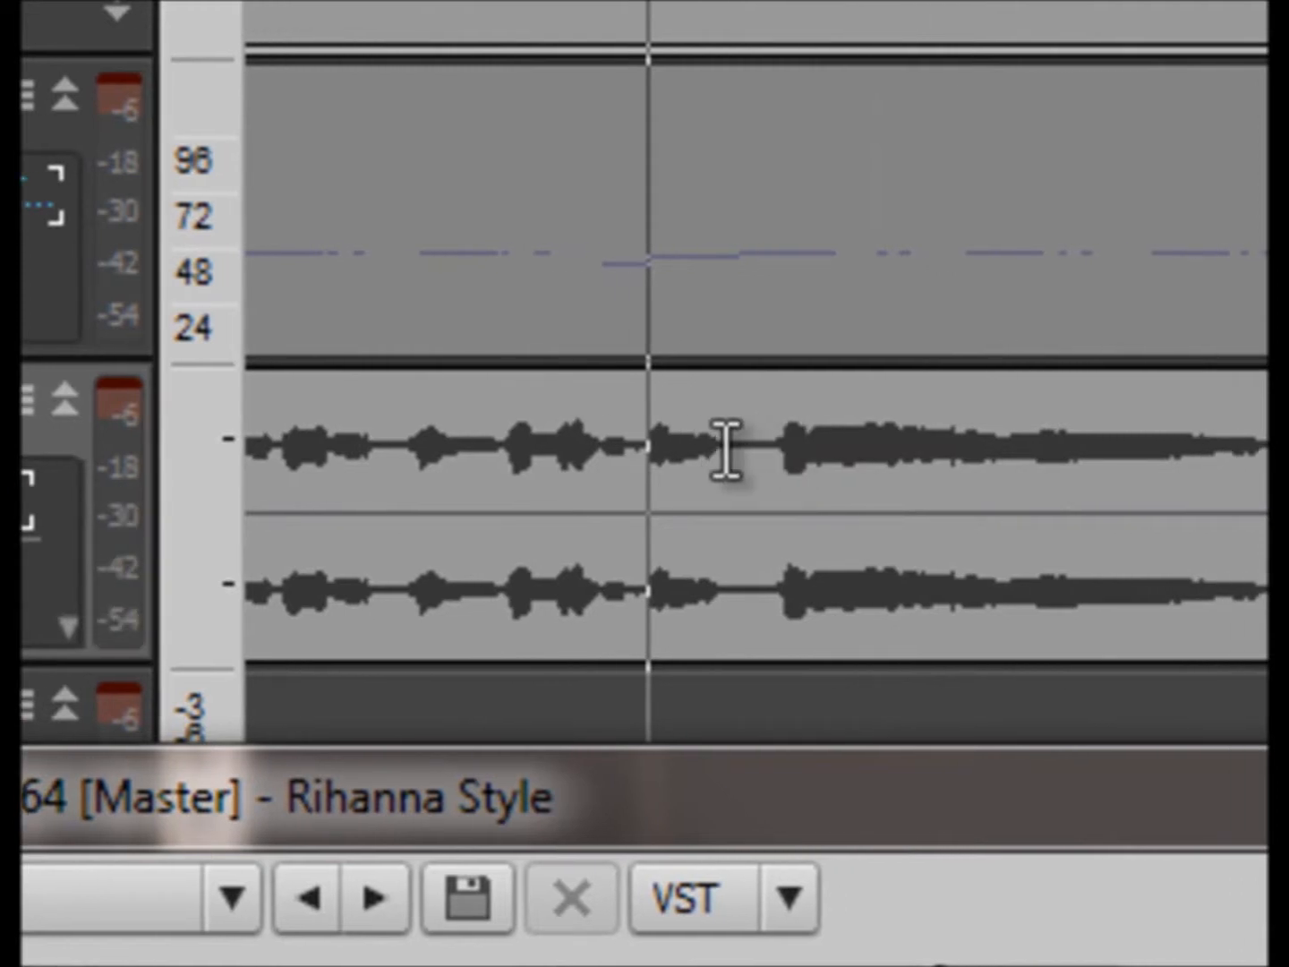
drag(962, 799, 1115, 700)
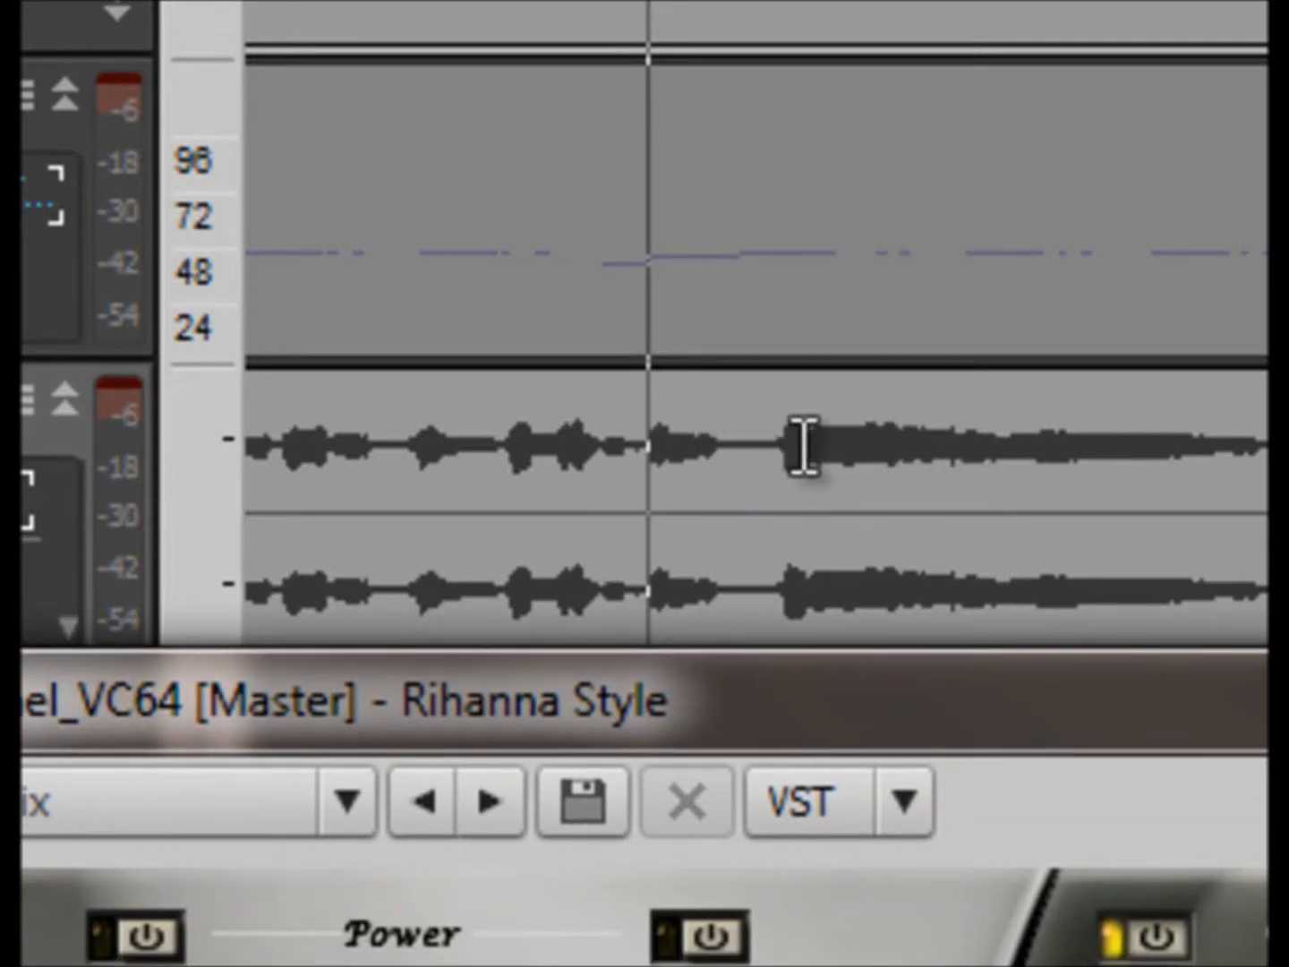
drag(1116, 704, 1128, 673)
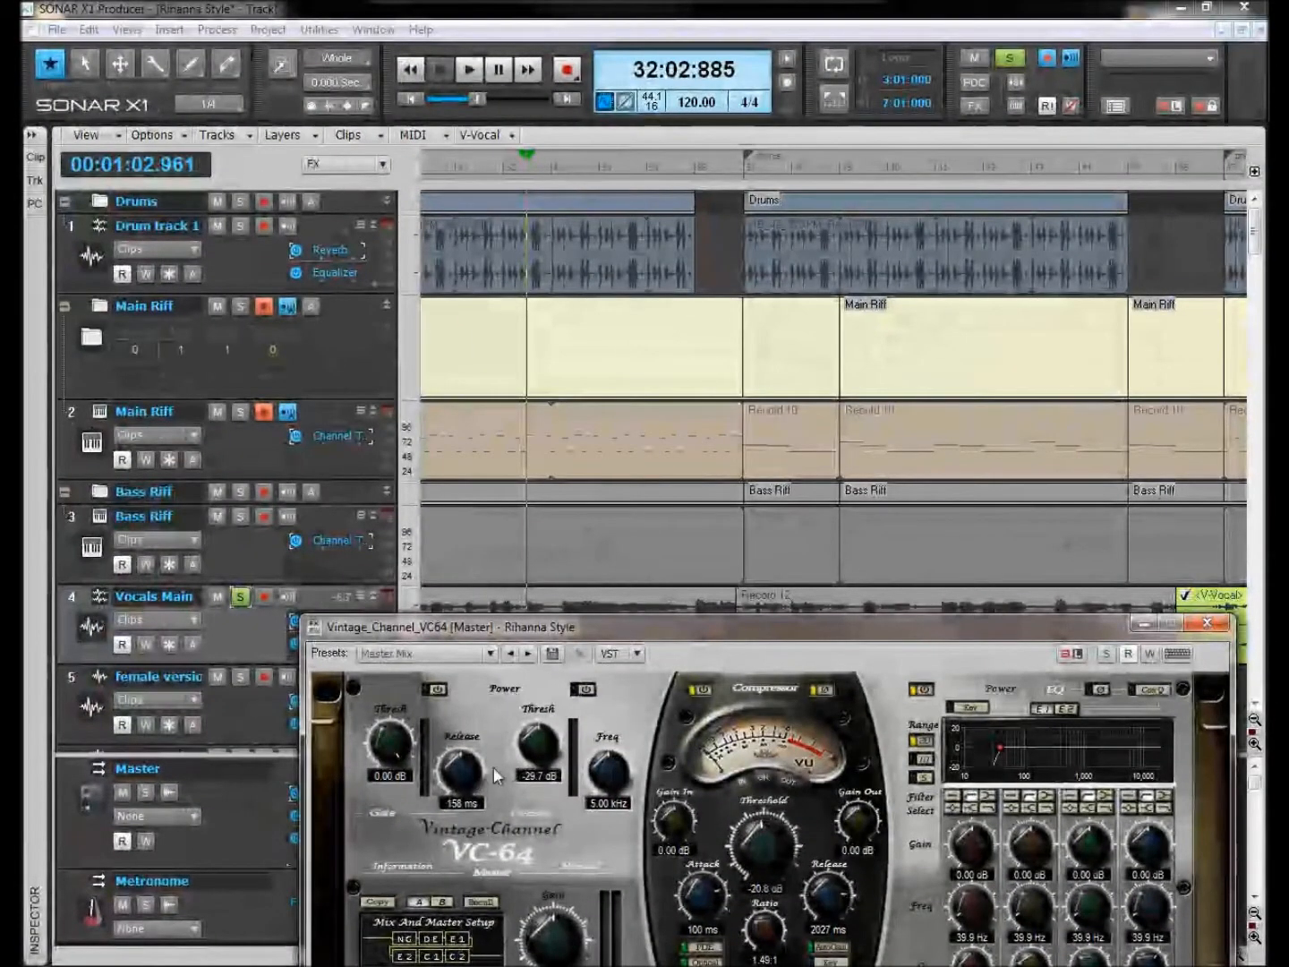
drag(683, 632, 673, 658)
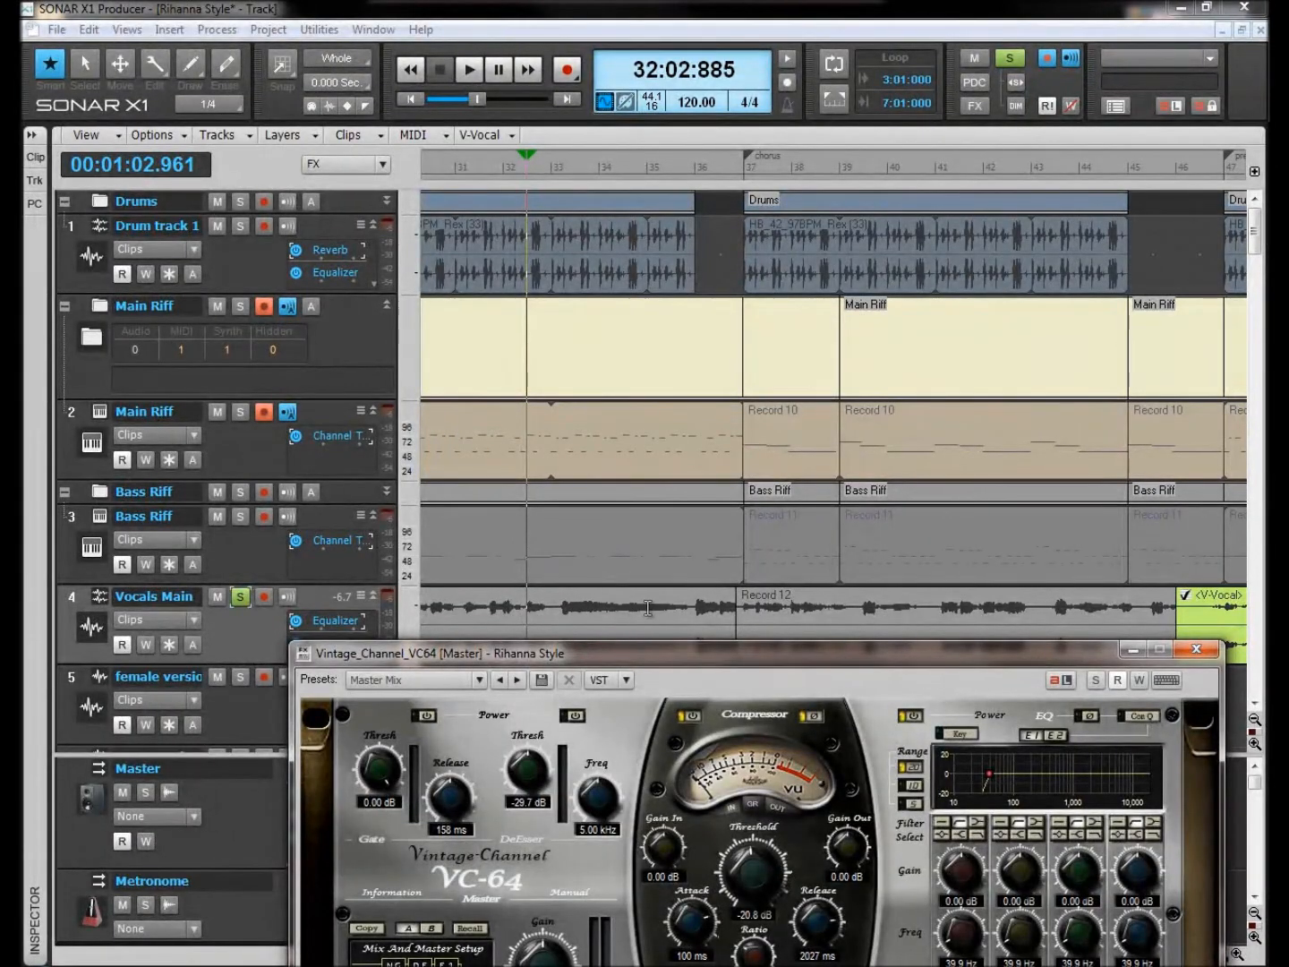
drag(711, 653, 683, 260)
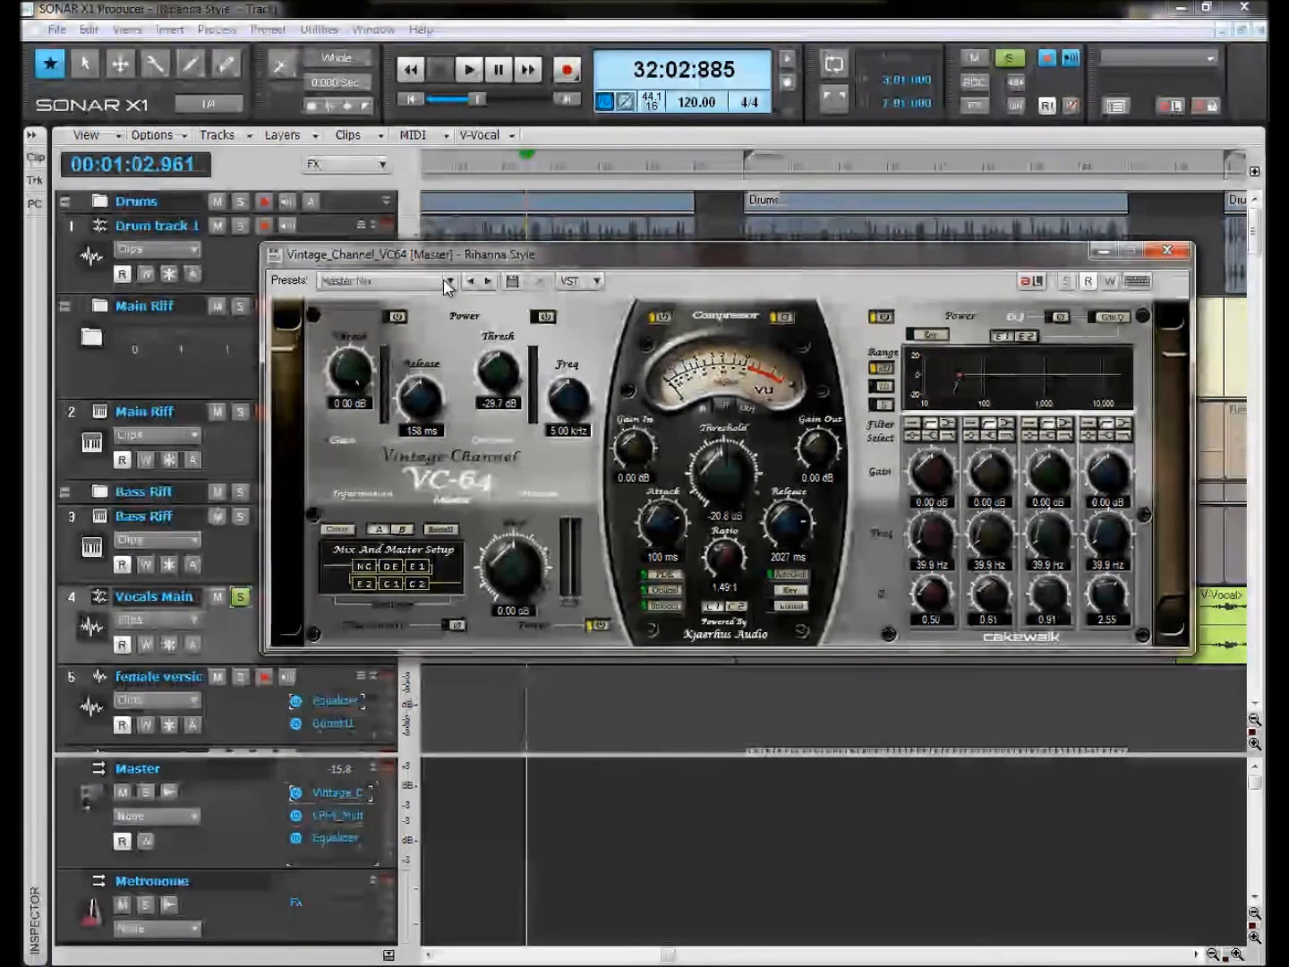
Step: Browse the VC-64 preset list without changing the preset and close the effect window
click(452, 280)
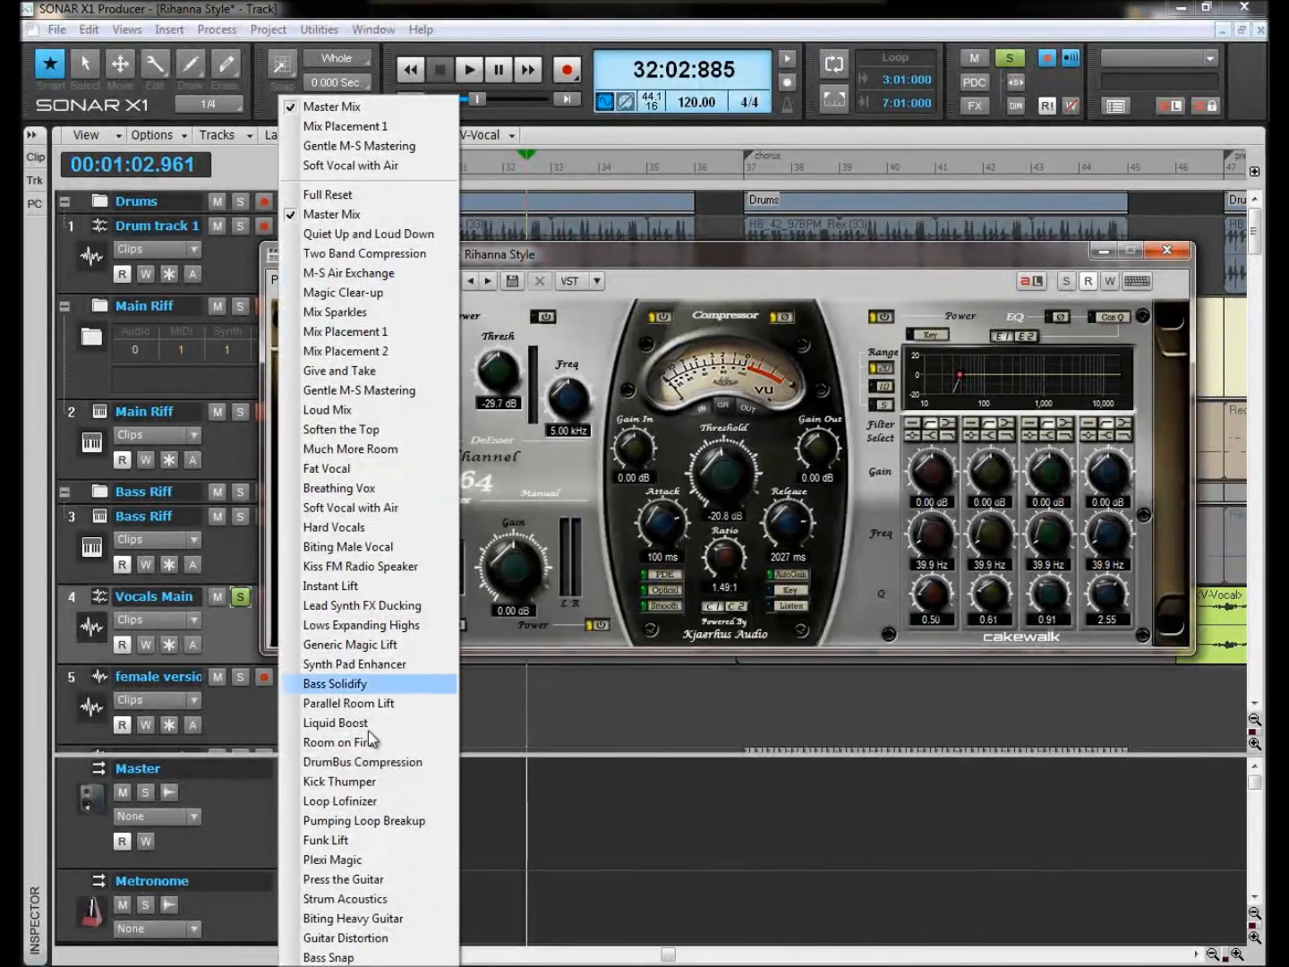
click(728, 250)
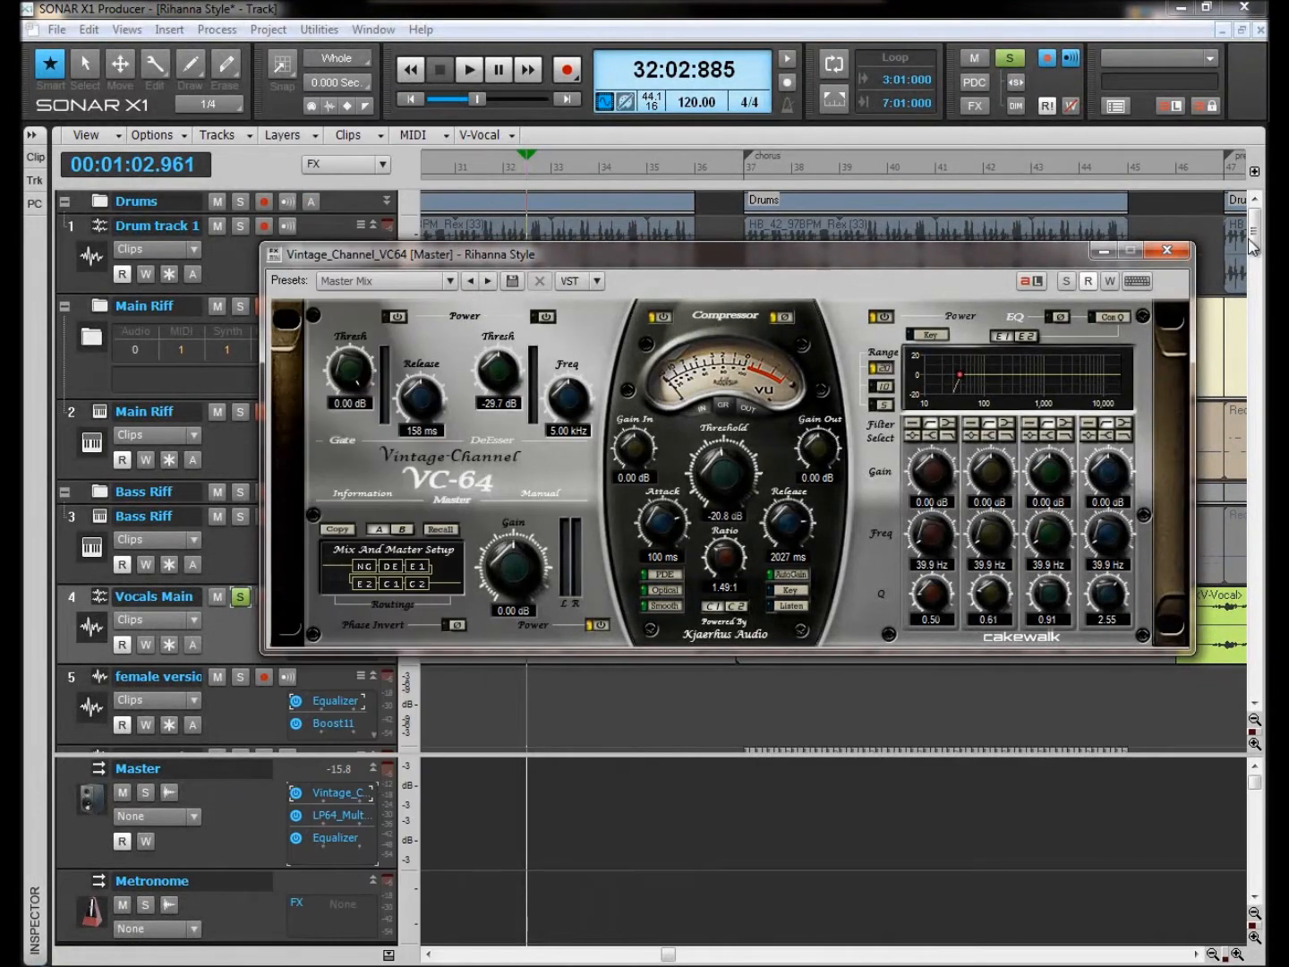
click(1166, 251)
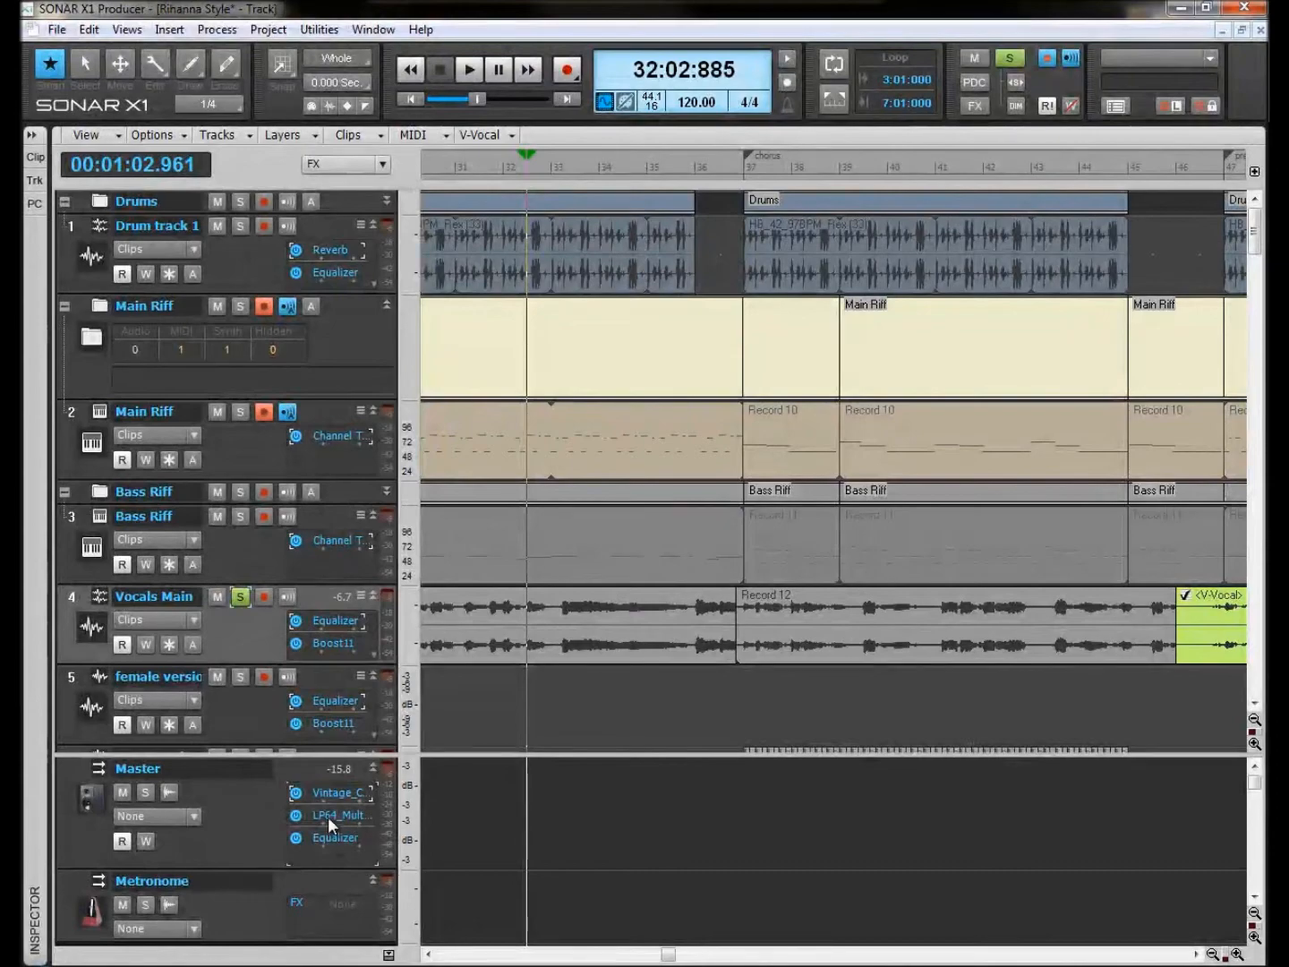
Step: Open the LP64 Multiband effect on the Master bus and start playback to monitor its levels
double_click(327, 817)
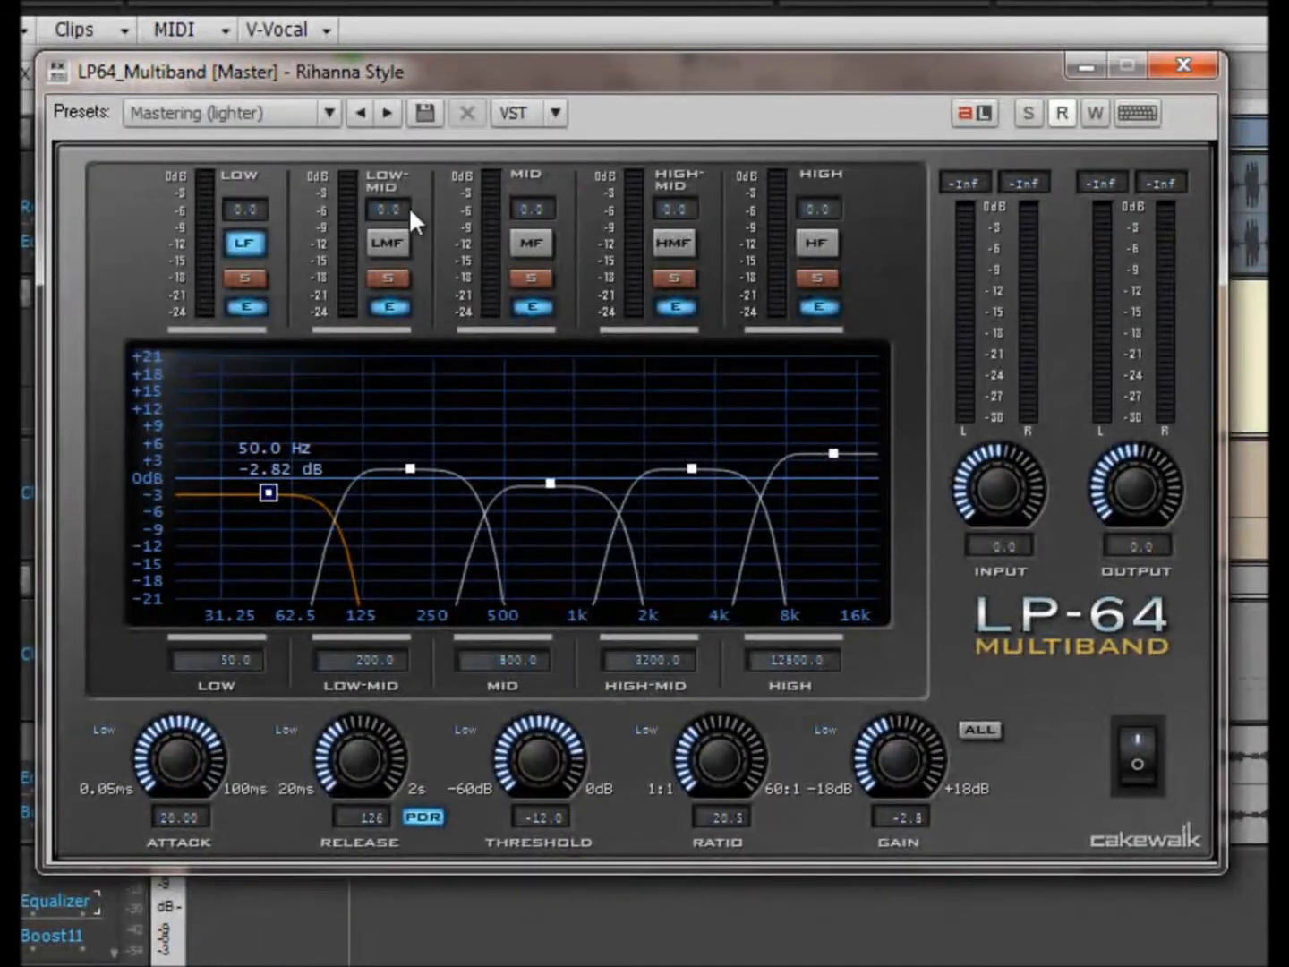
click(330, 112)
drag(624, 72, 746, 287)
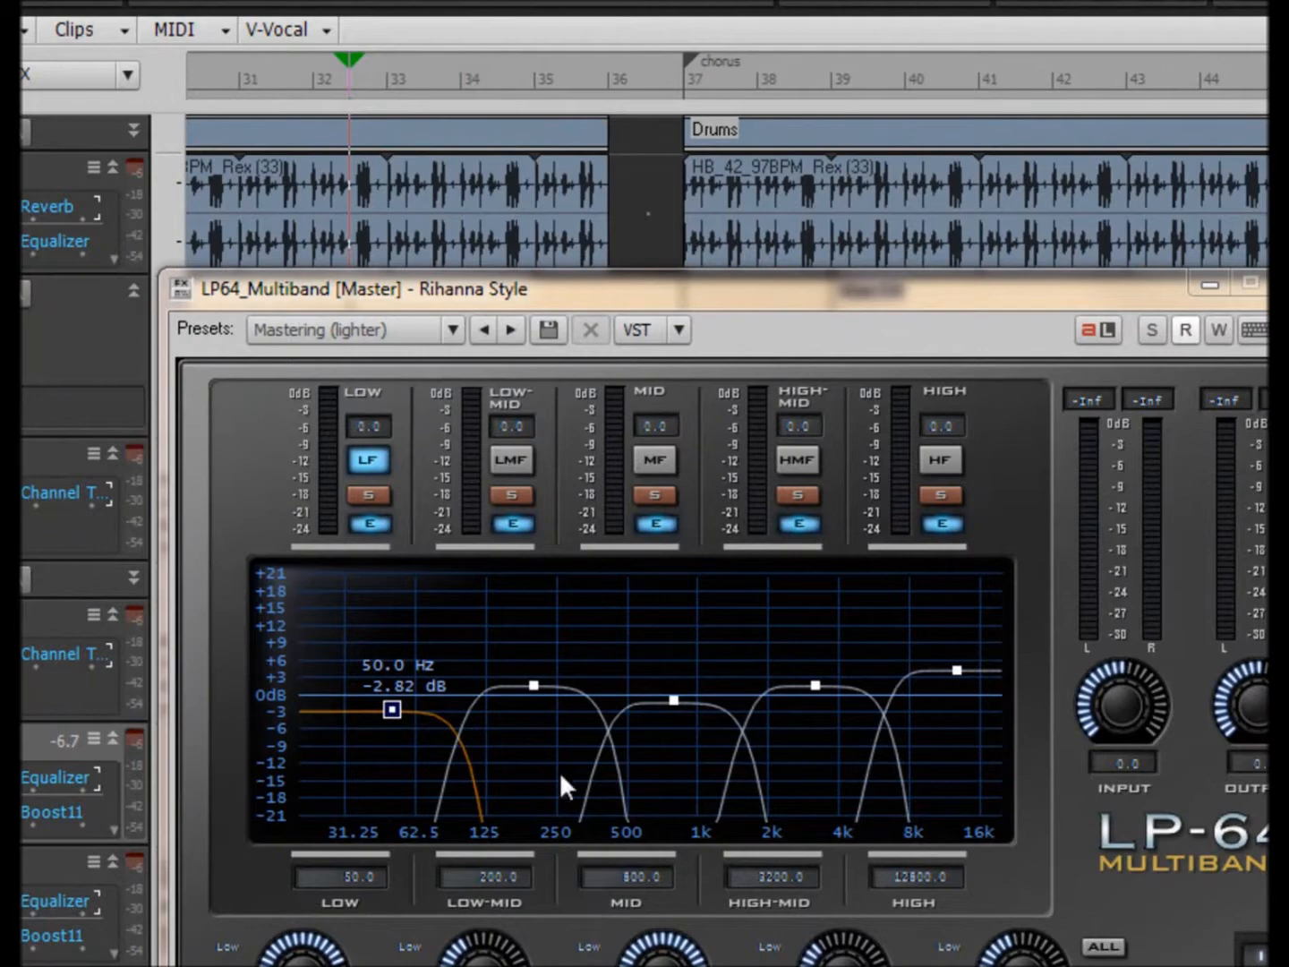
drag(978, 291, 807, 414)
click(239, 105)
drag(388, 431, 424, 270)
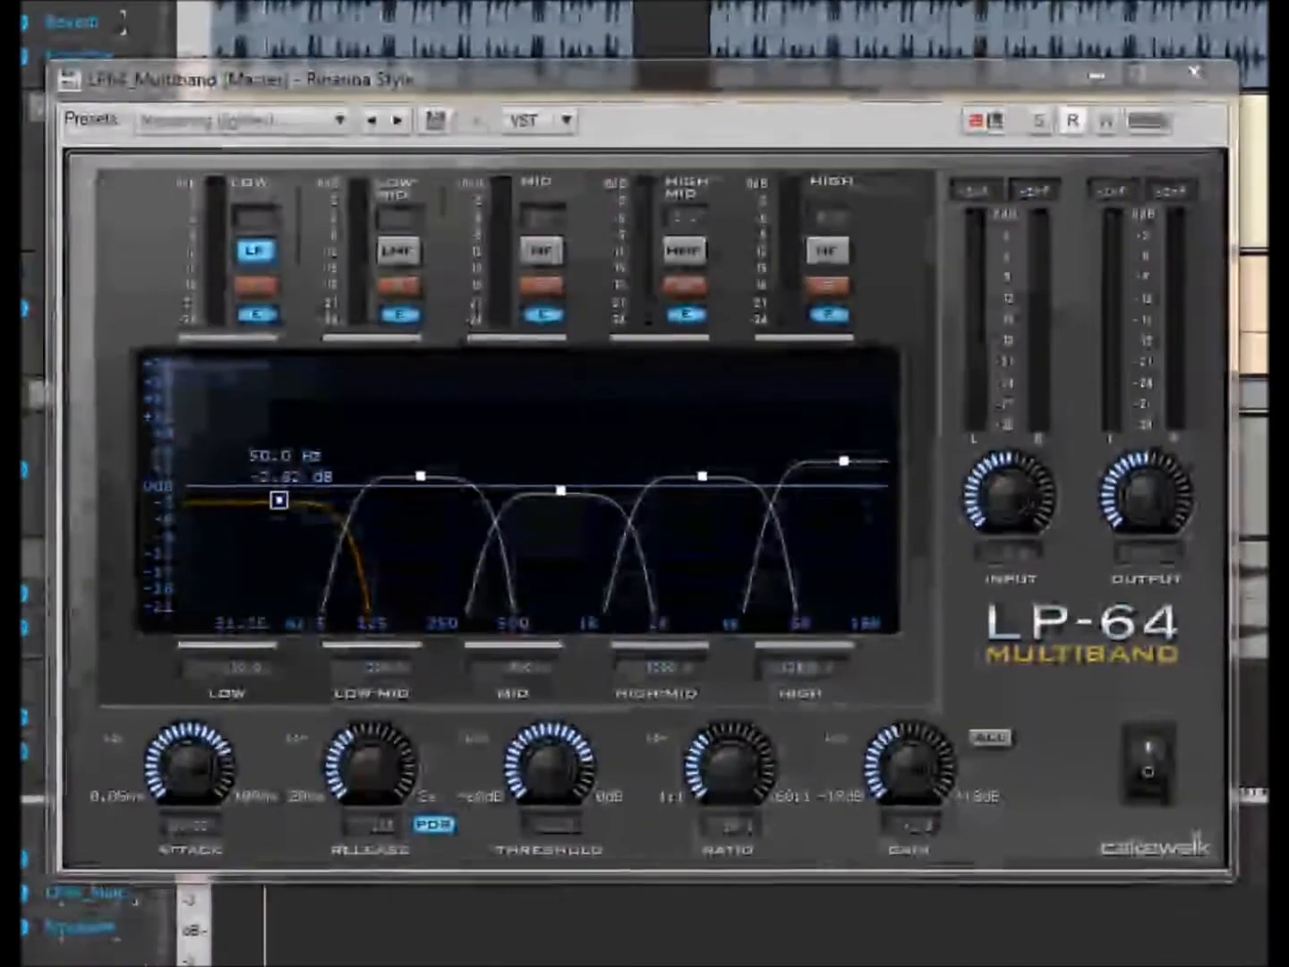
key(space)
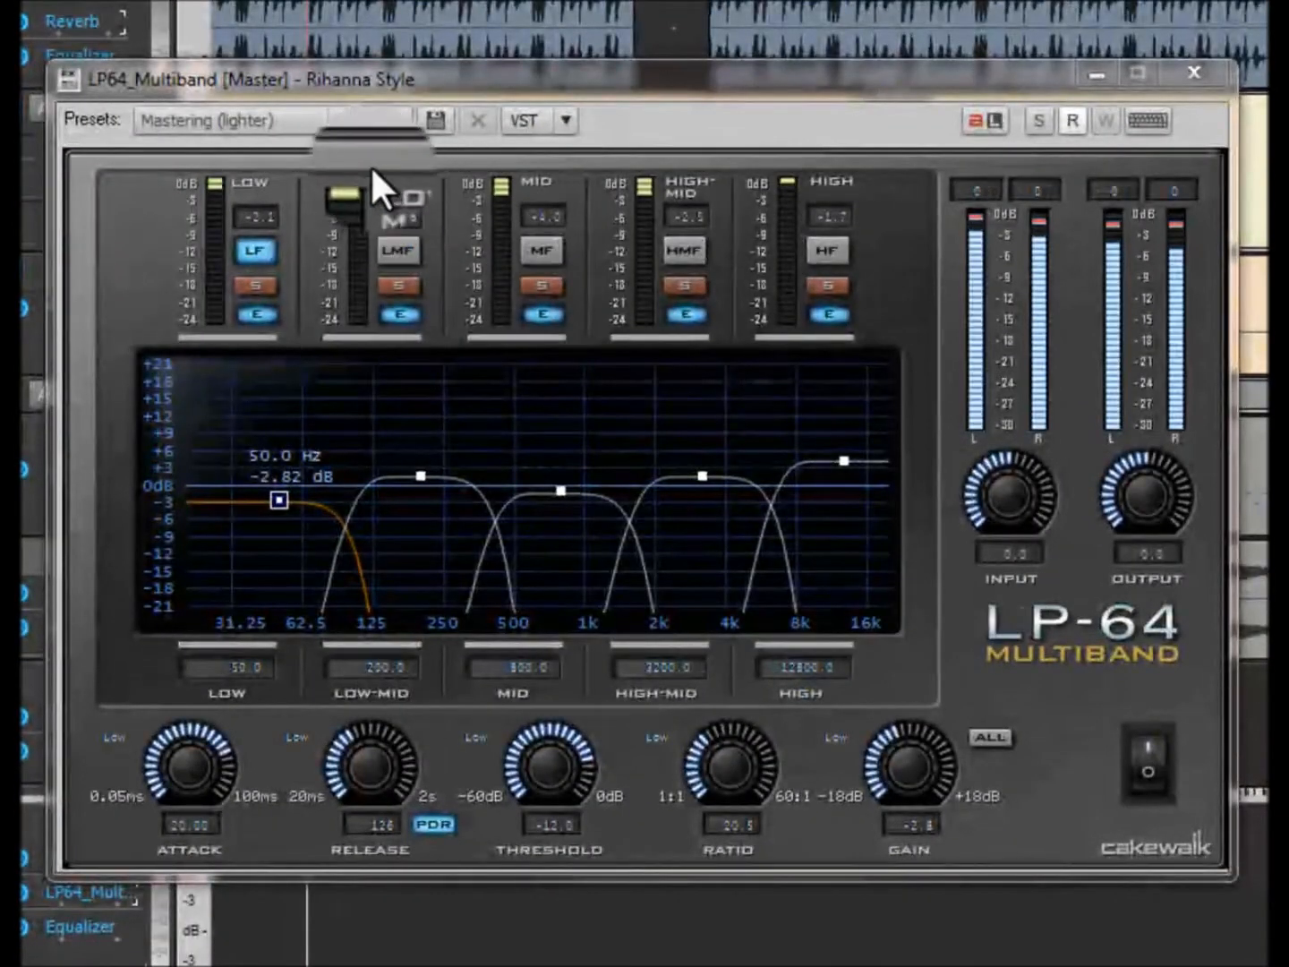
Step: Audition the Mastering (stronger) preset in LP64 Multiband and switch back to Mastering (lighter)
click(337, 119)
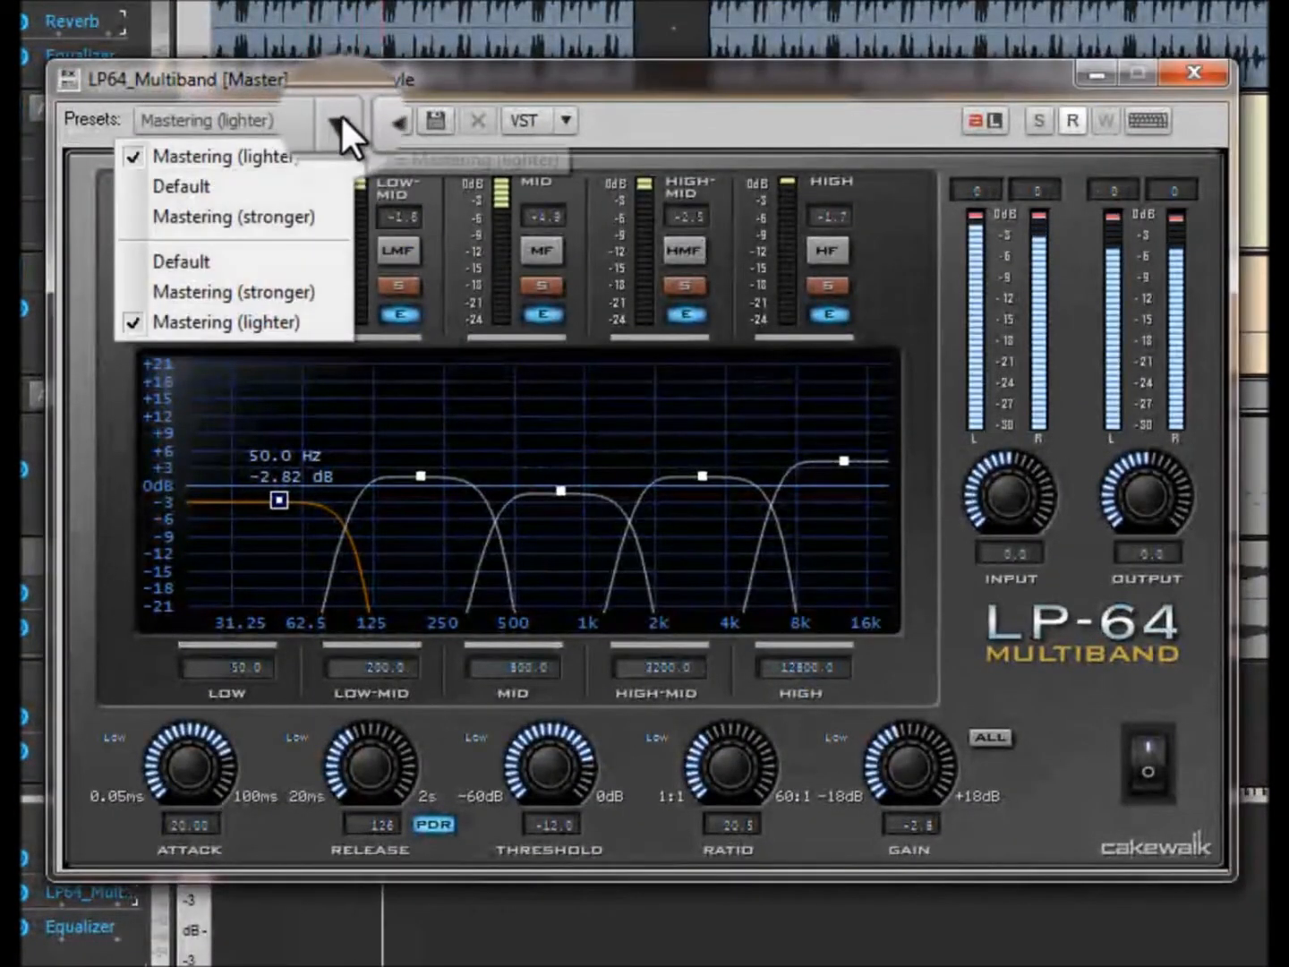
click(226, 288)
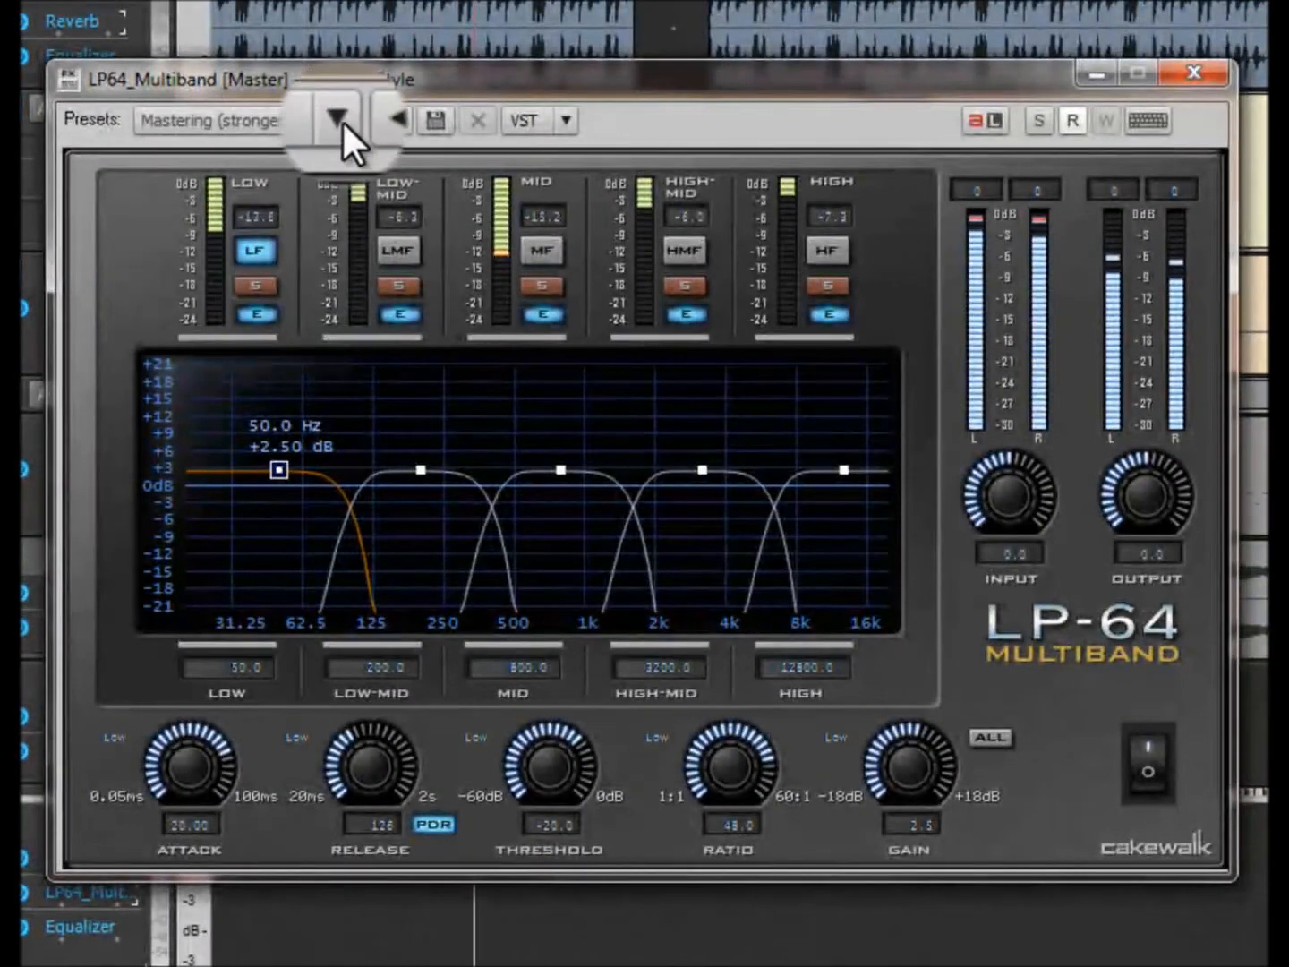
click(340, 120)
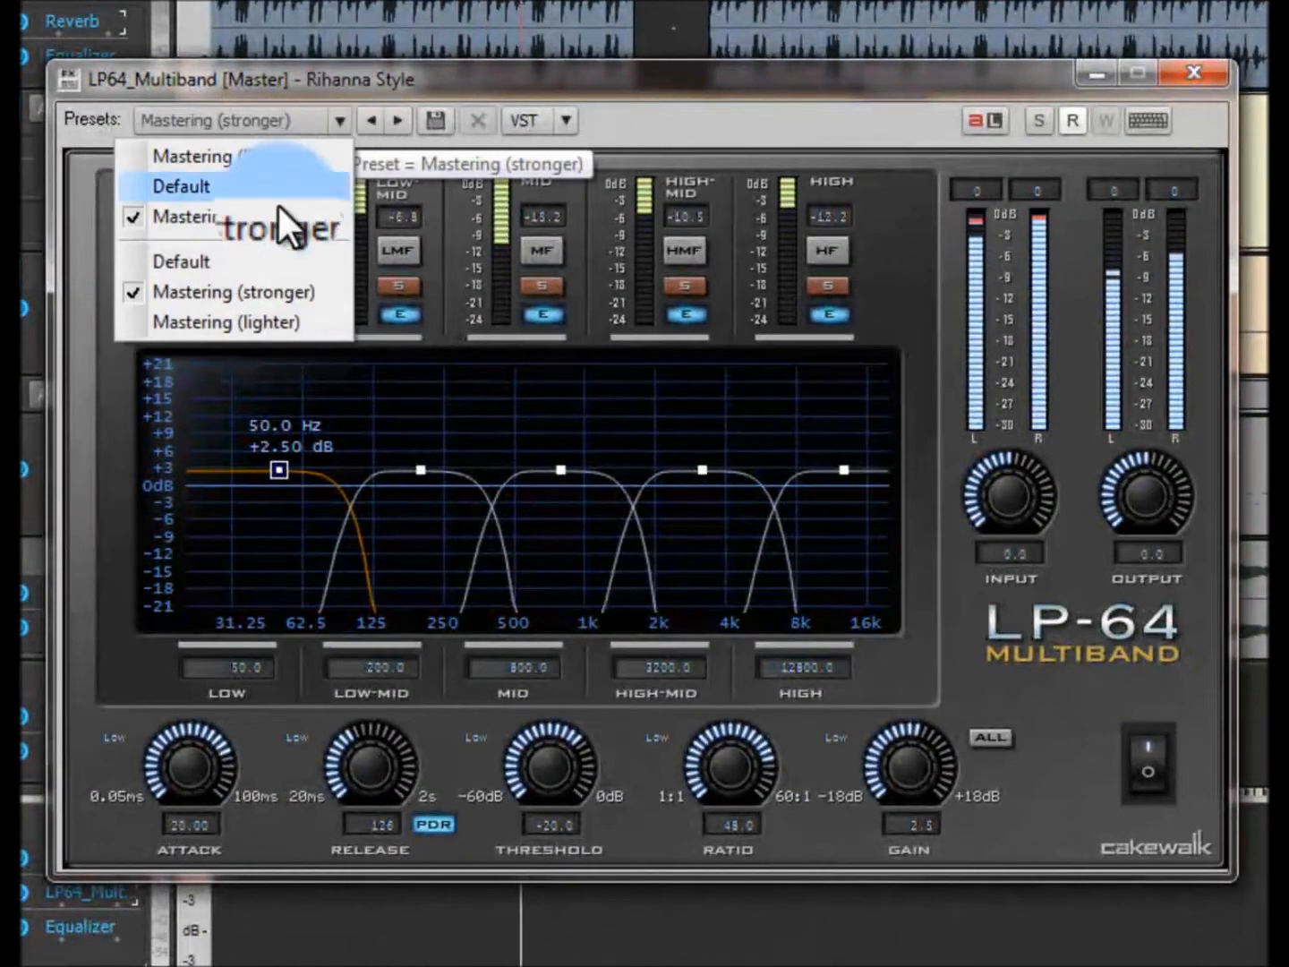
click(256, 319)
Step: Set the multiband compressor's high band gain to +5.64 dB and its mid band gain to -3.00 dB
click(845, 460)
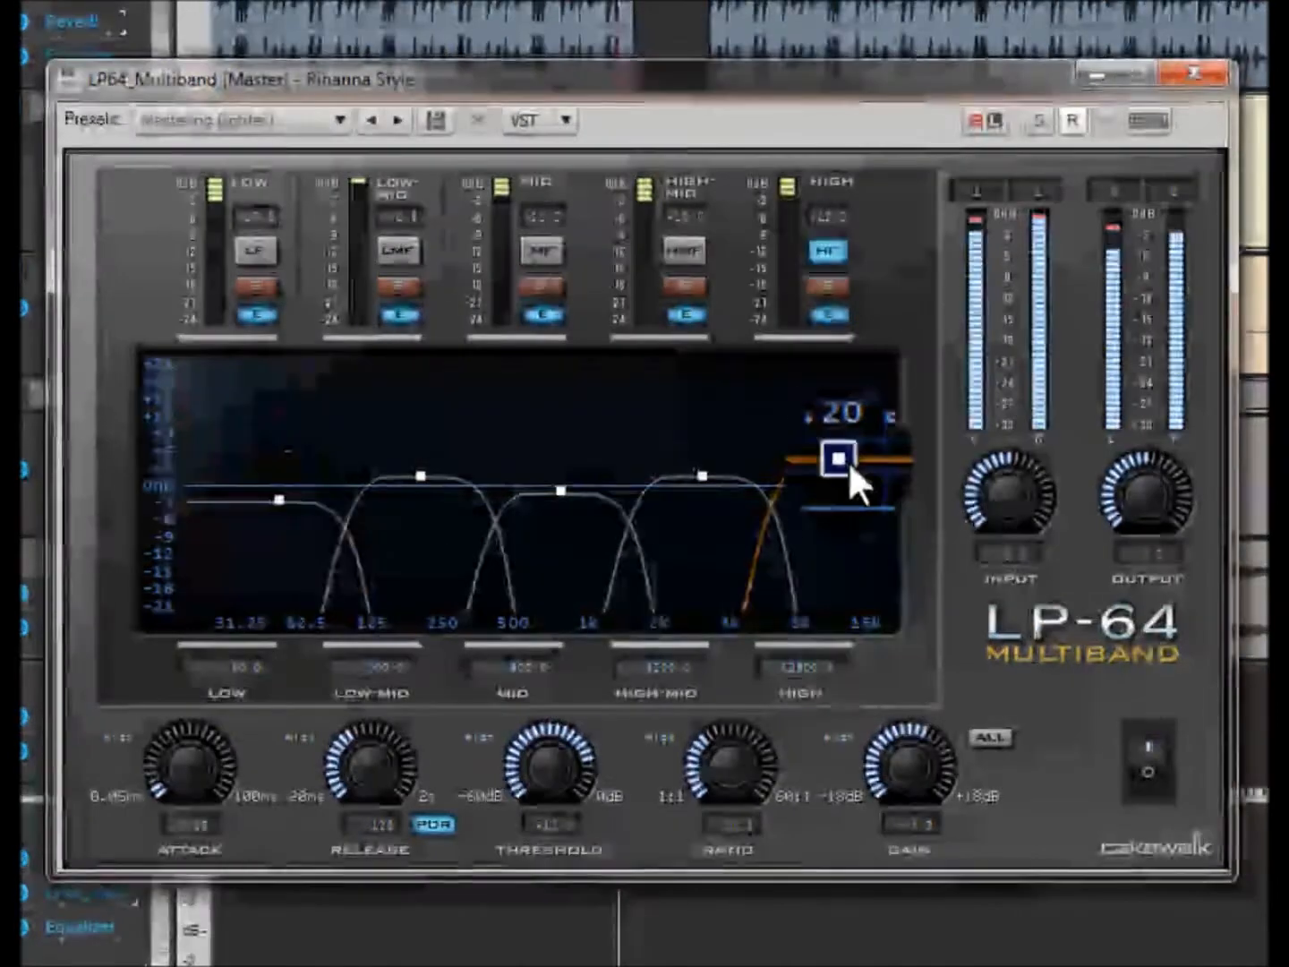
mouse_move(870, 744)
mouse_down()
mouse_move(878, 823)
mouse_move(920, 950)
mouse_move(883, 763)
mouse_move(897, 626)
mouse_move(893, 732)
mouse_up()
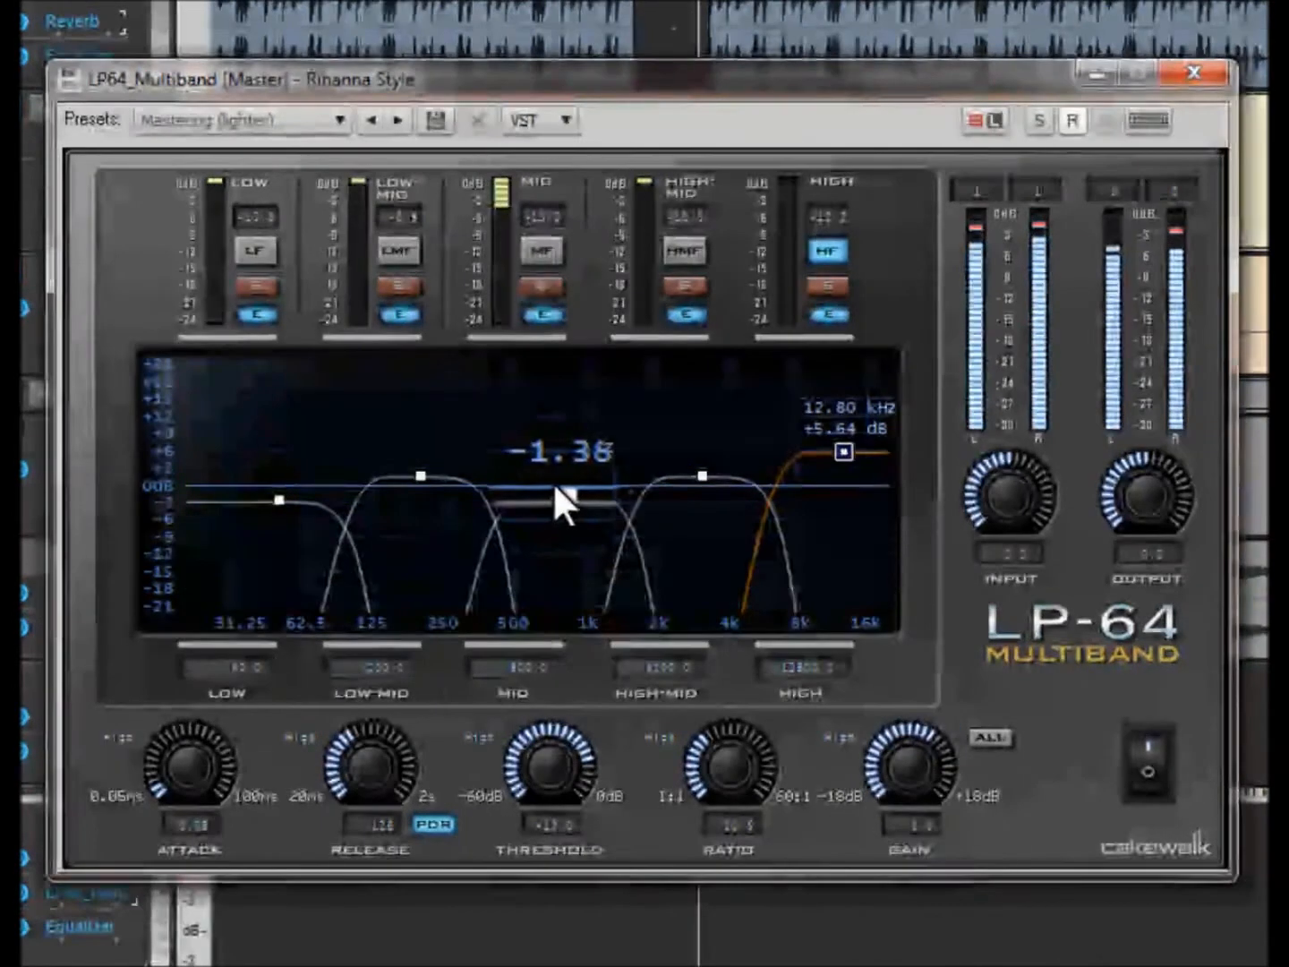
click(560, 490)
drag(876, 750, 906, 759)
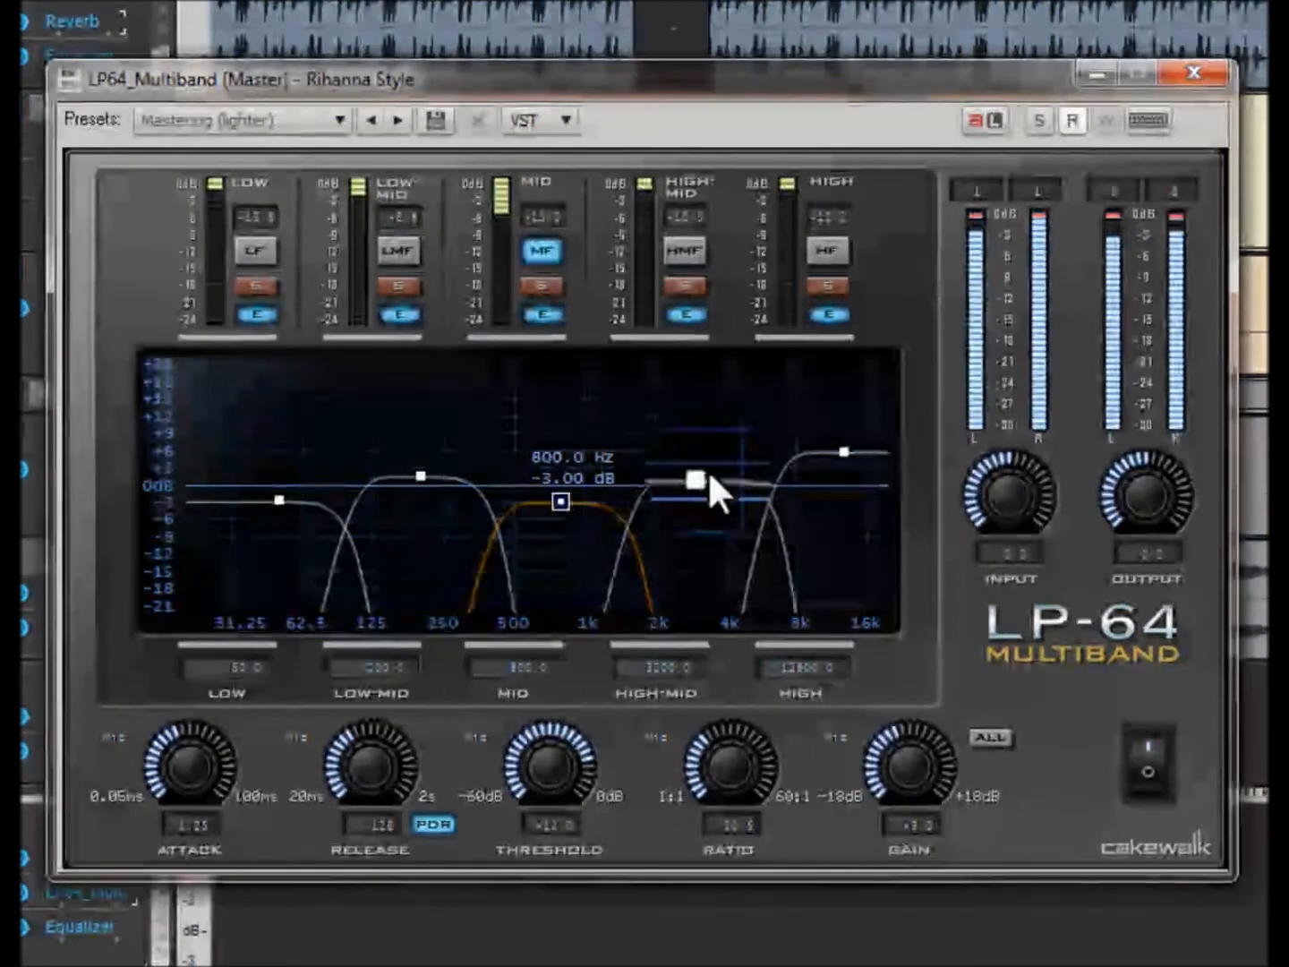
Step: Set the multiband gains to +0.06 dB for high-mid, slightly below 0 dB for low-mid and -1.56 dB for low
click(704, 476)
mouse_move(879, 752)
mouse_down()
mouse_move(881, 852)
mouse_move(890, 658)
mouse_move(885, 760)
mouse_up()
click(422, 468)
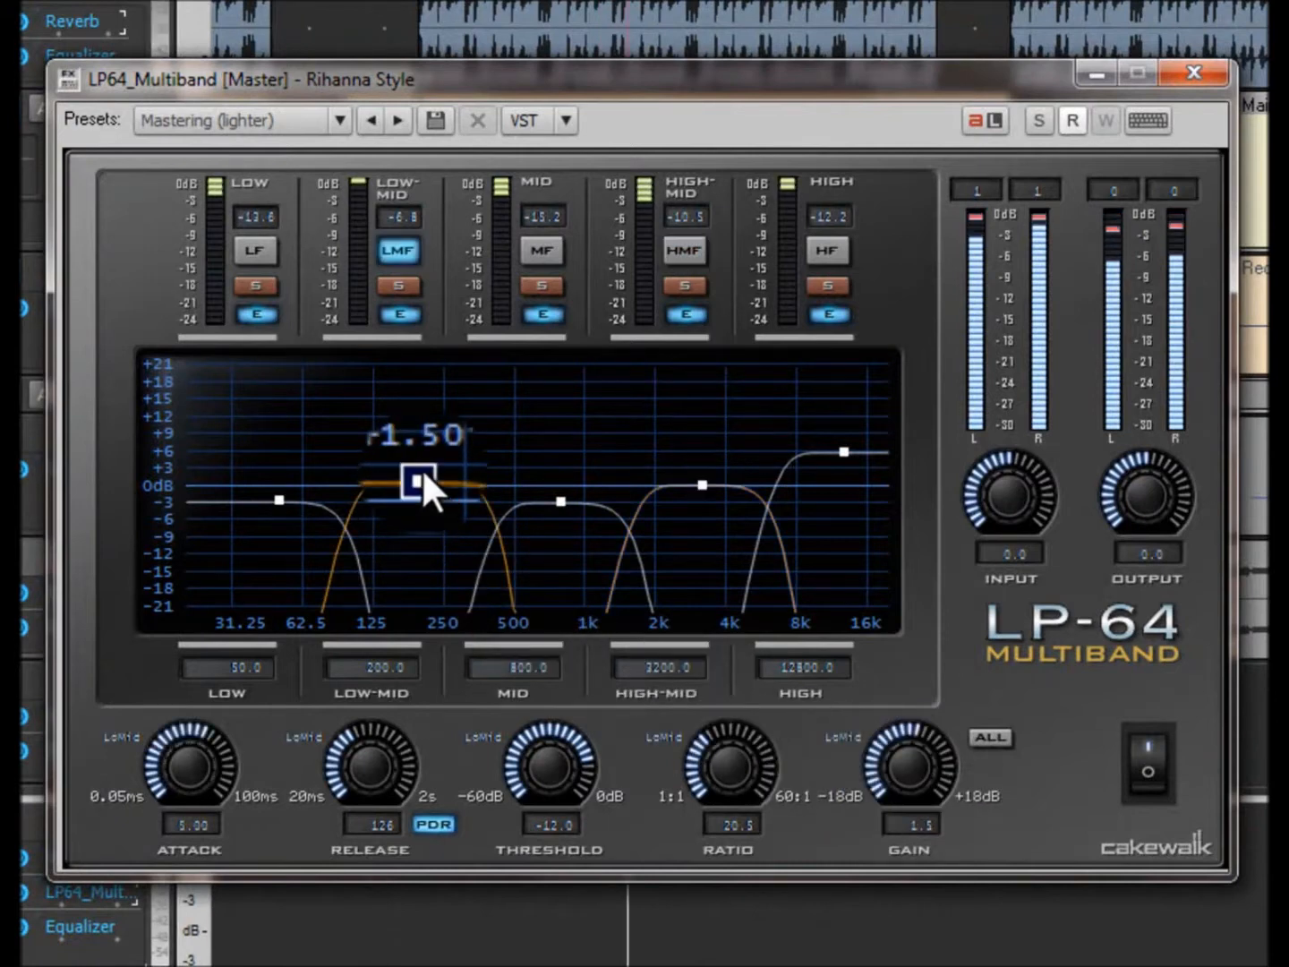
drag(867, 760, 896, 742)
click(277, 494)
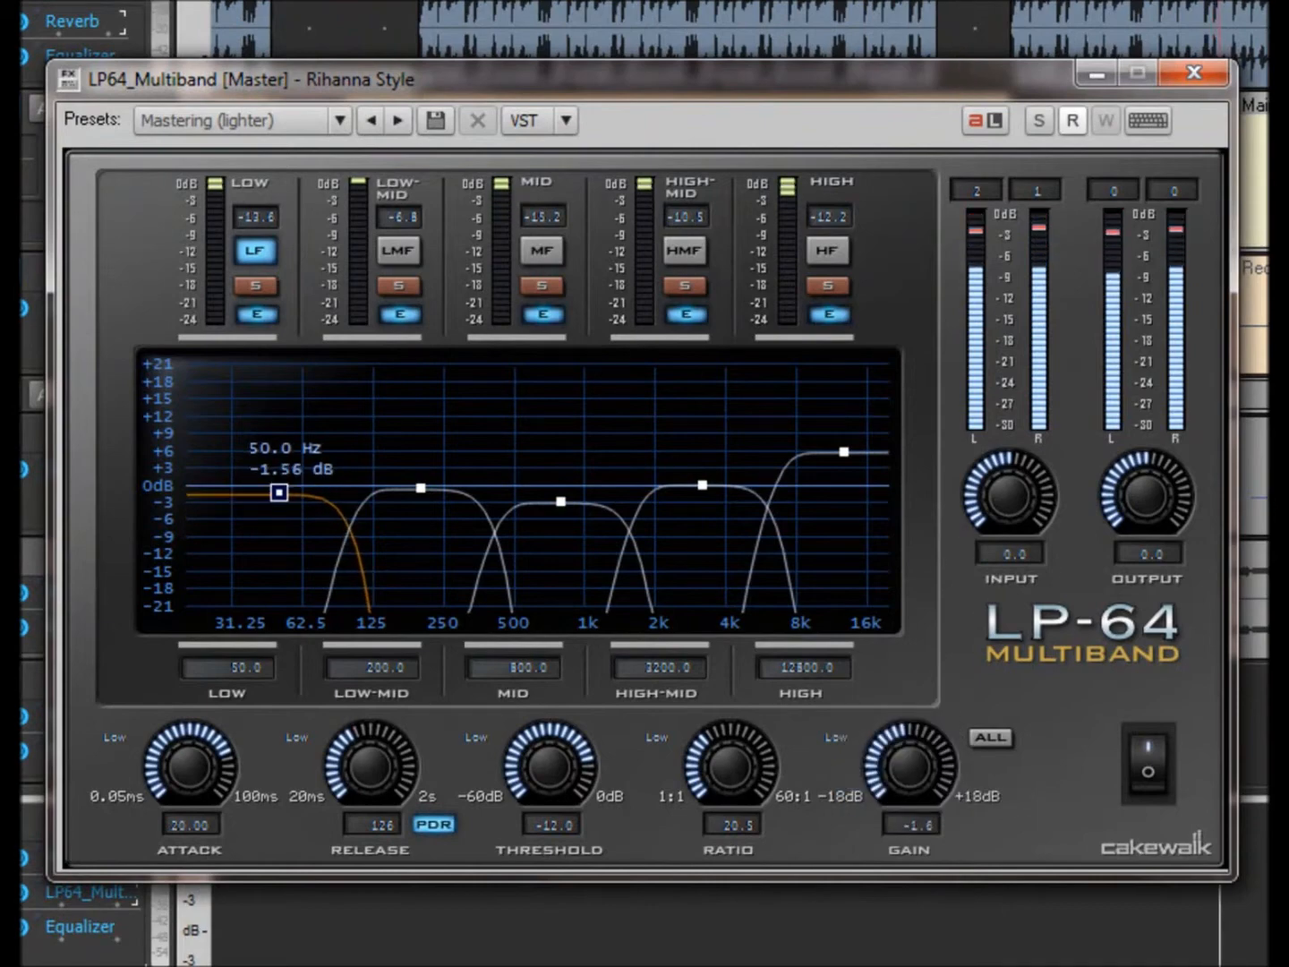
click(1194, 71)
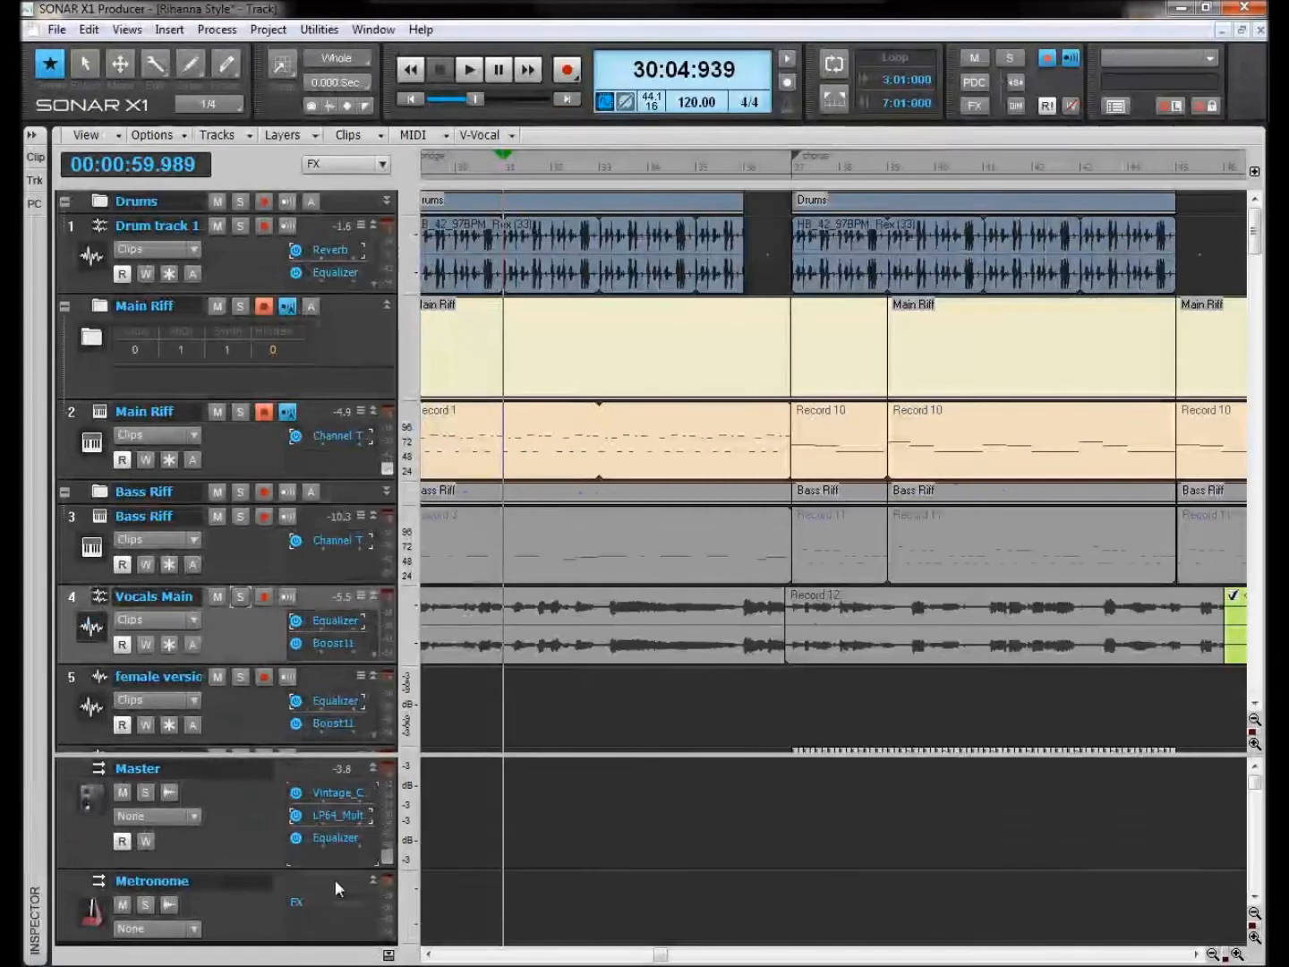
Step: Reopen LP64 Multiband from the Master bus to review the high and high-mid band settings
double_click(77, 888)
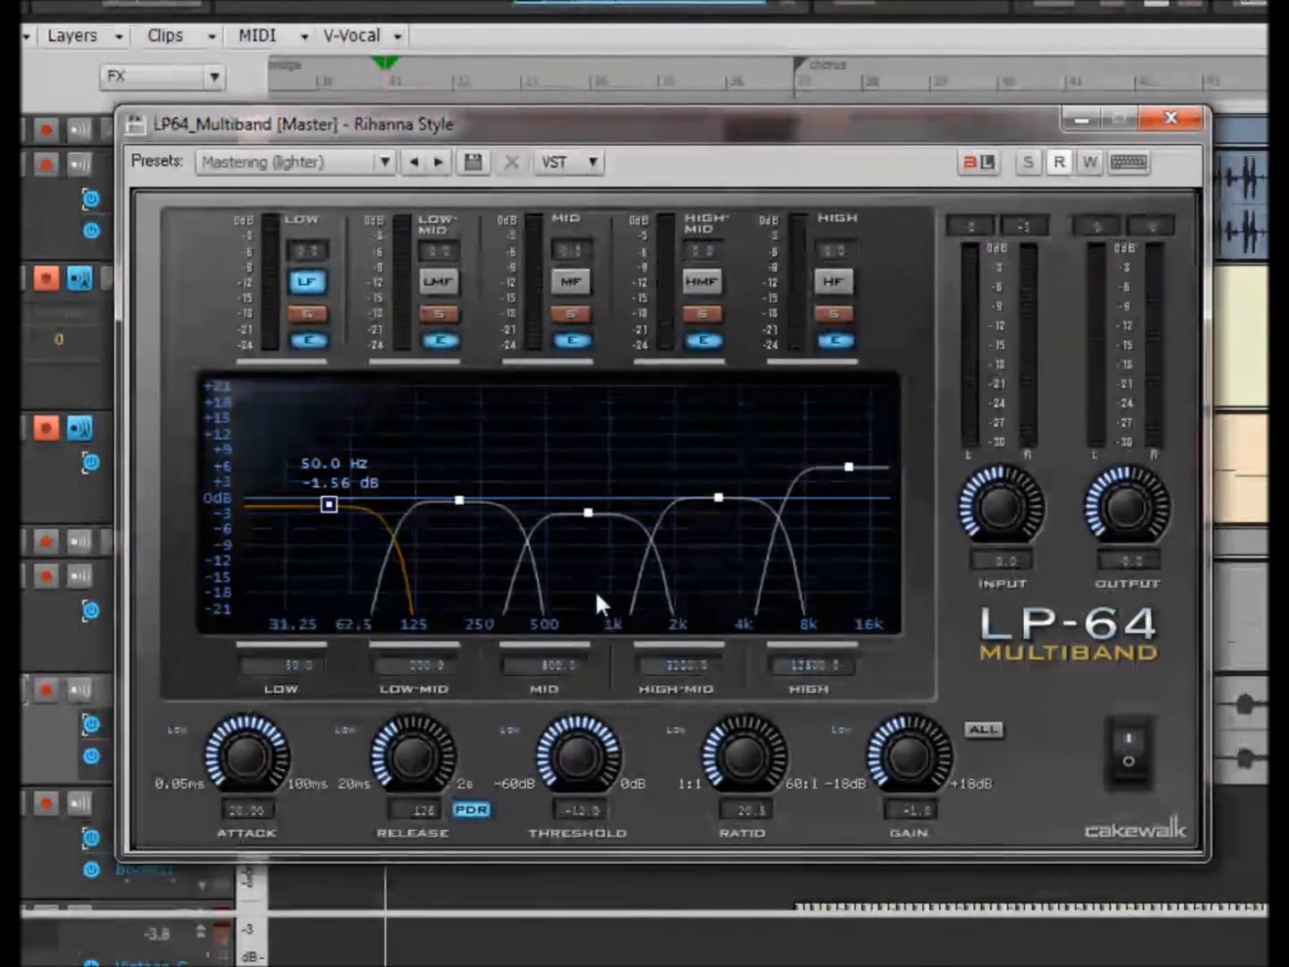
click(850, 466)
click(720, 497)
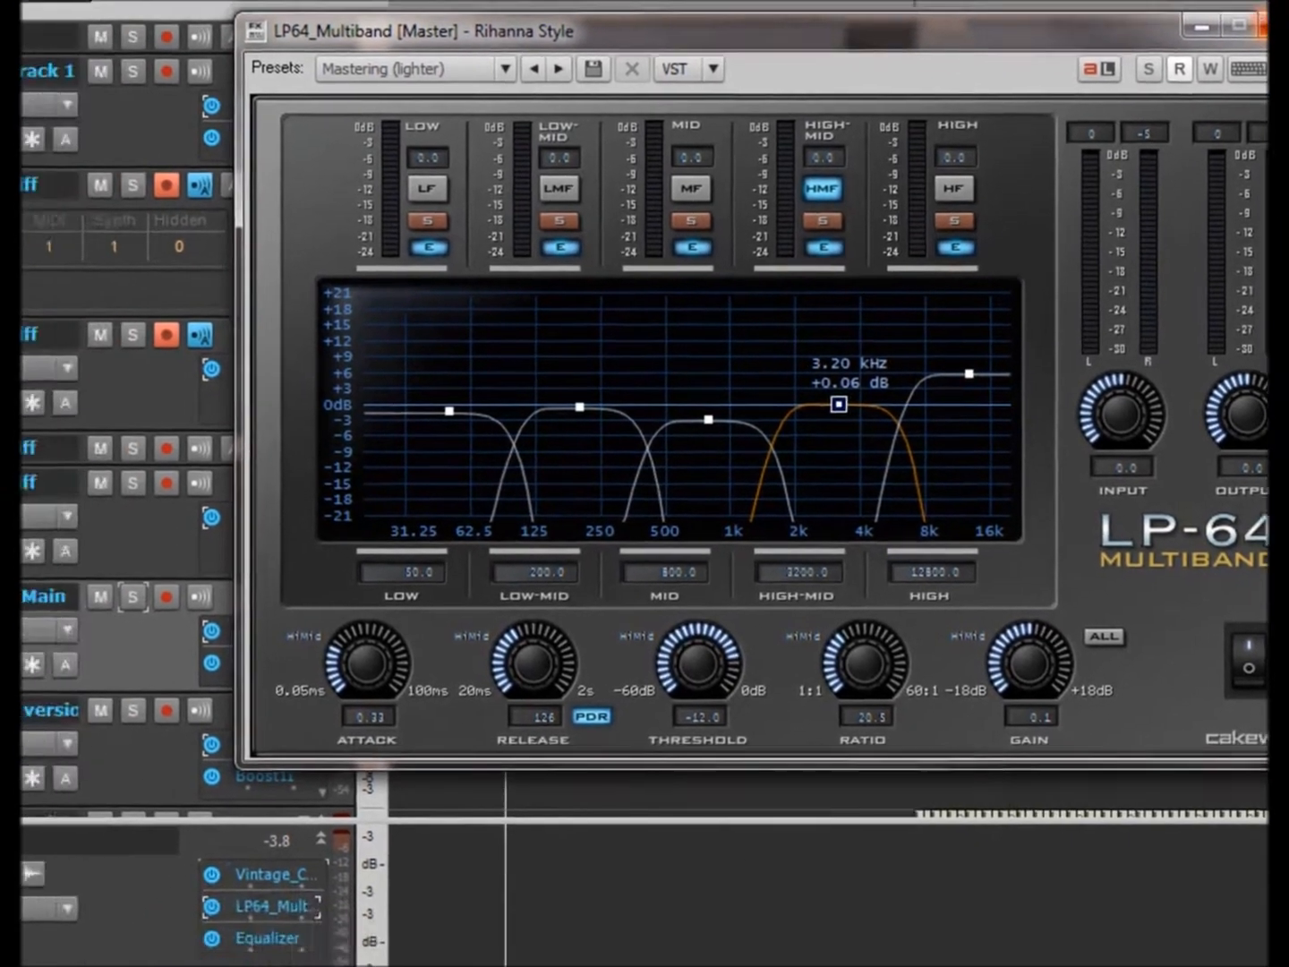
click(1170, 118)
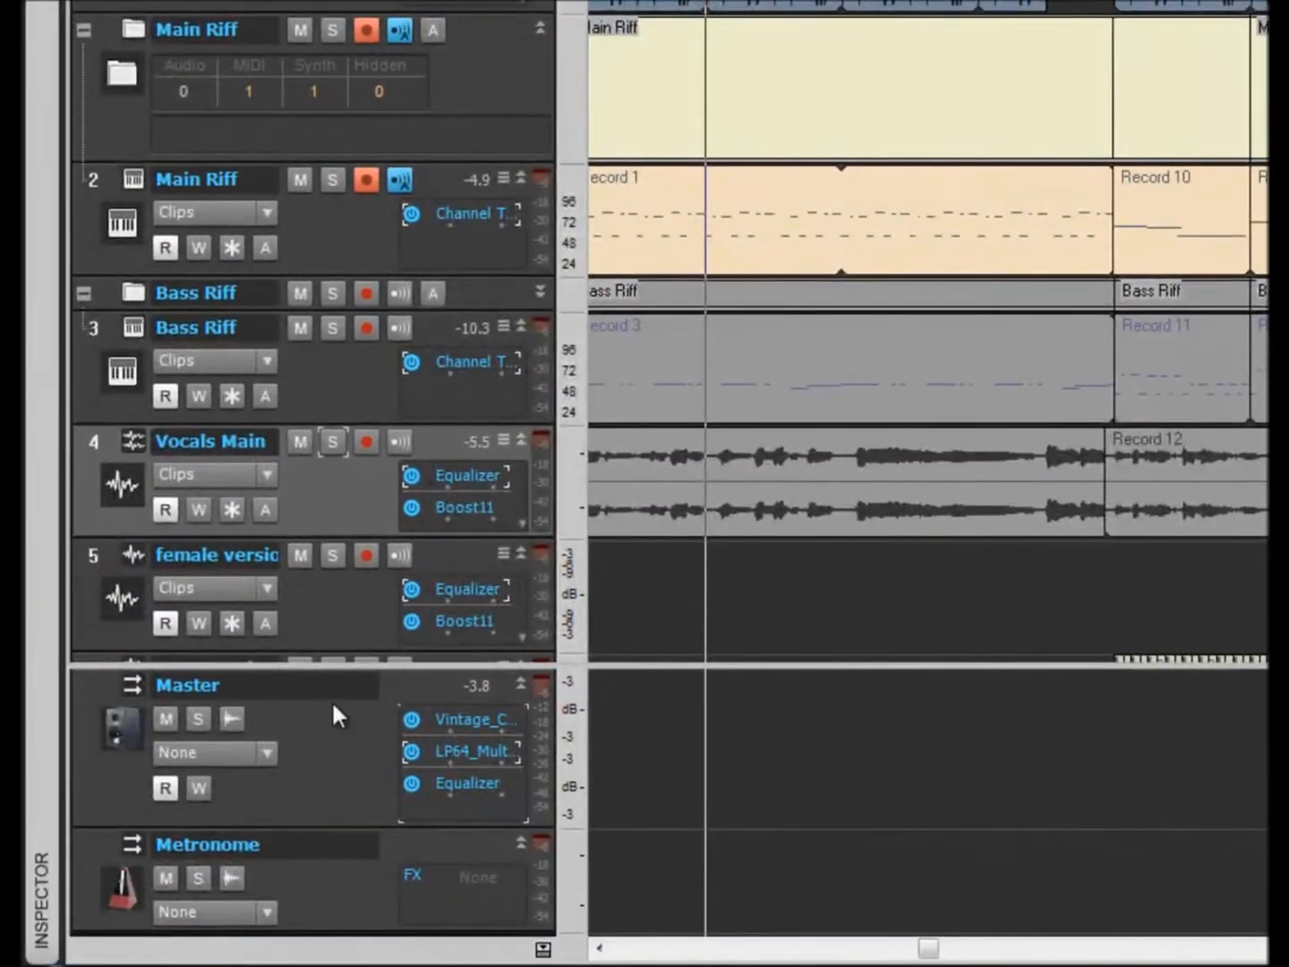
Step: Enlarge the Master bus strip and add the Boost11 peak limiter to its effects bin
drag(419, 844, 422, 905)
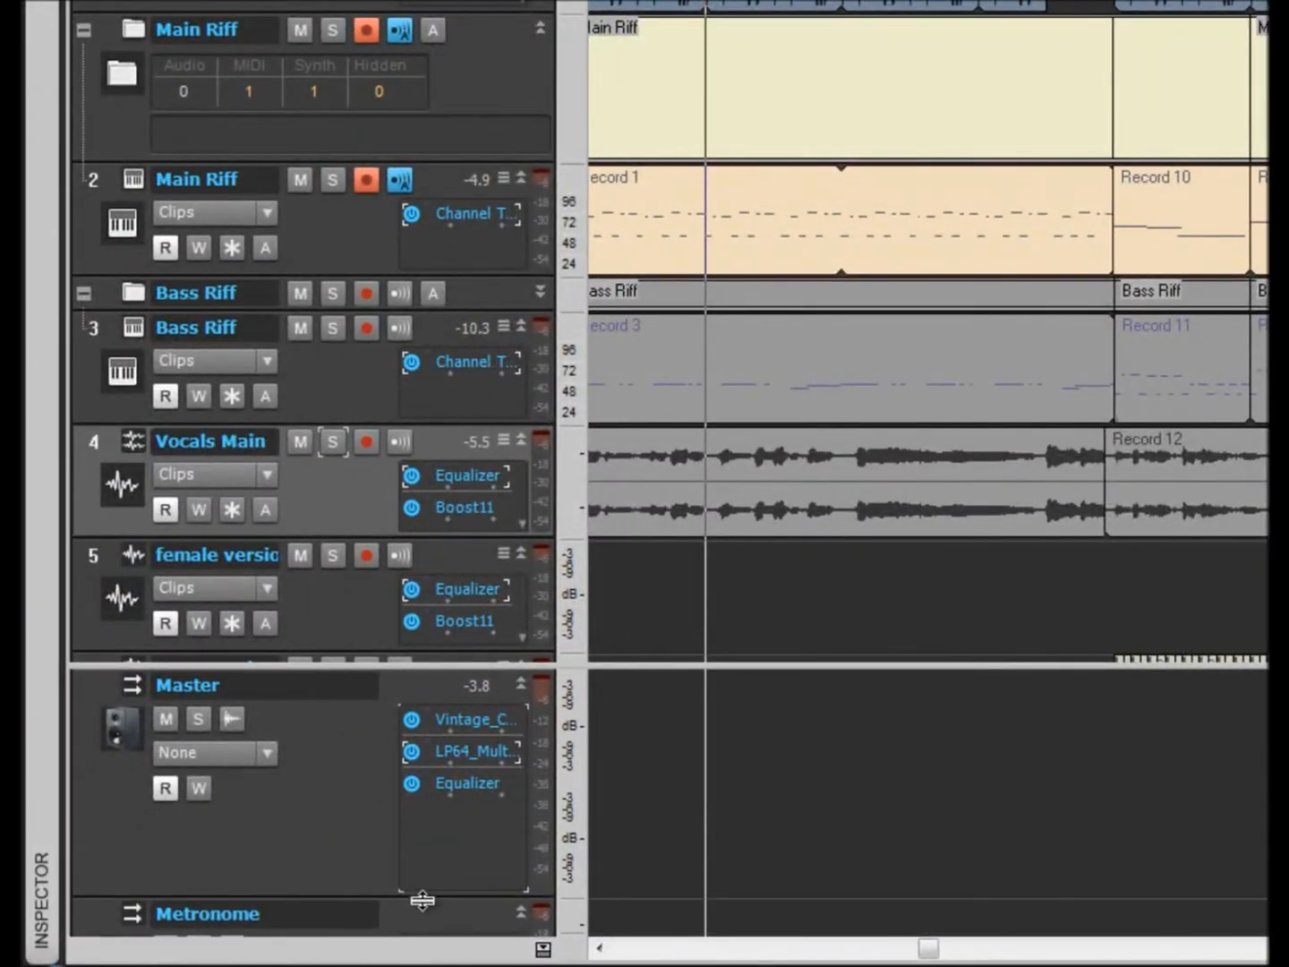
right_click(452, 838)
mouse_move(597, 712)
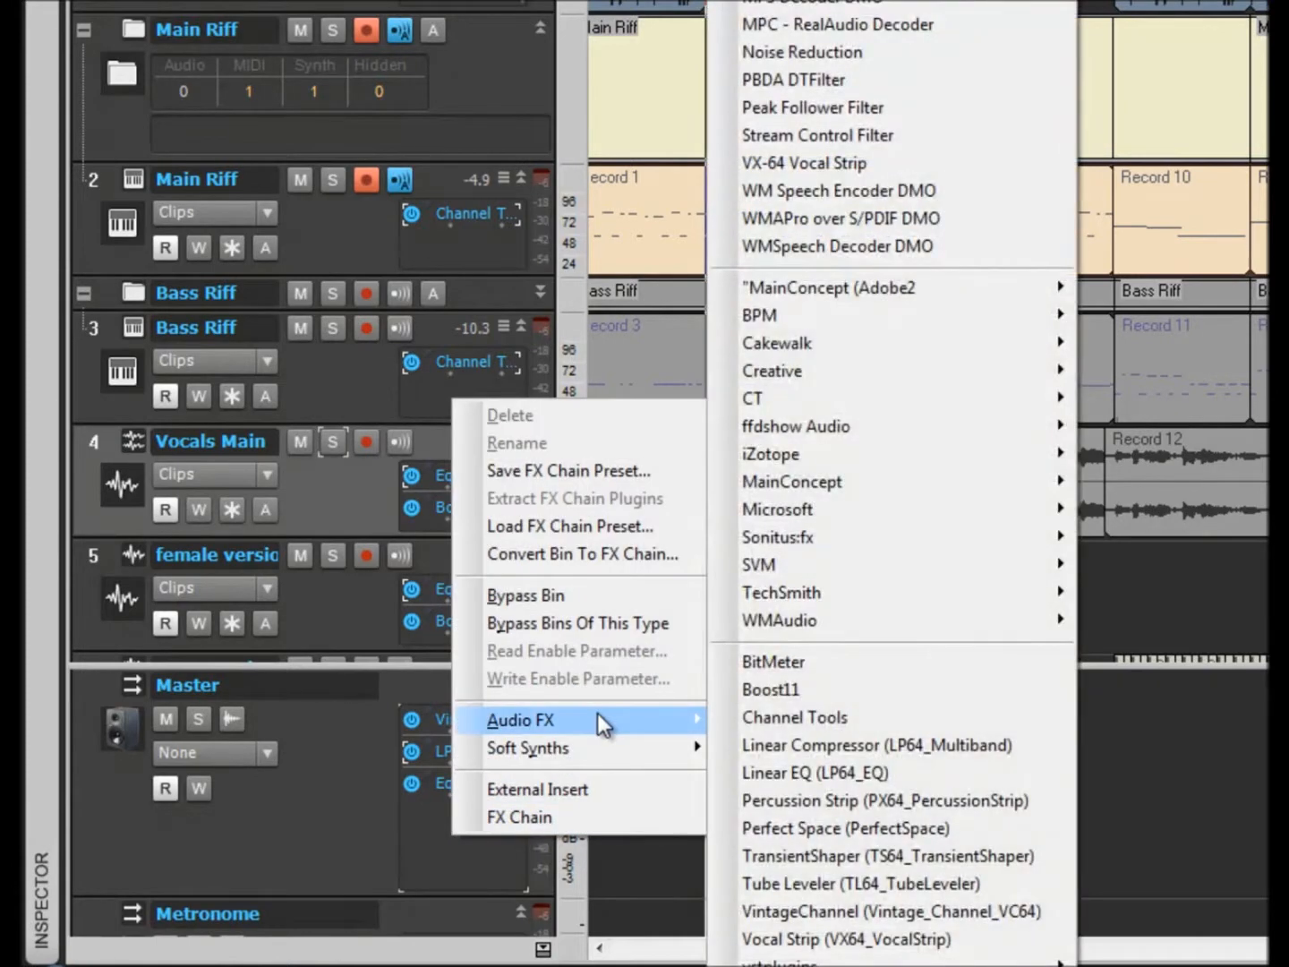
click(822, 691)
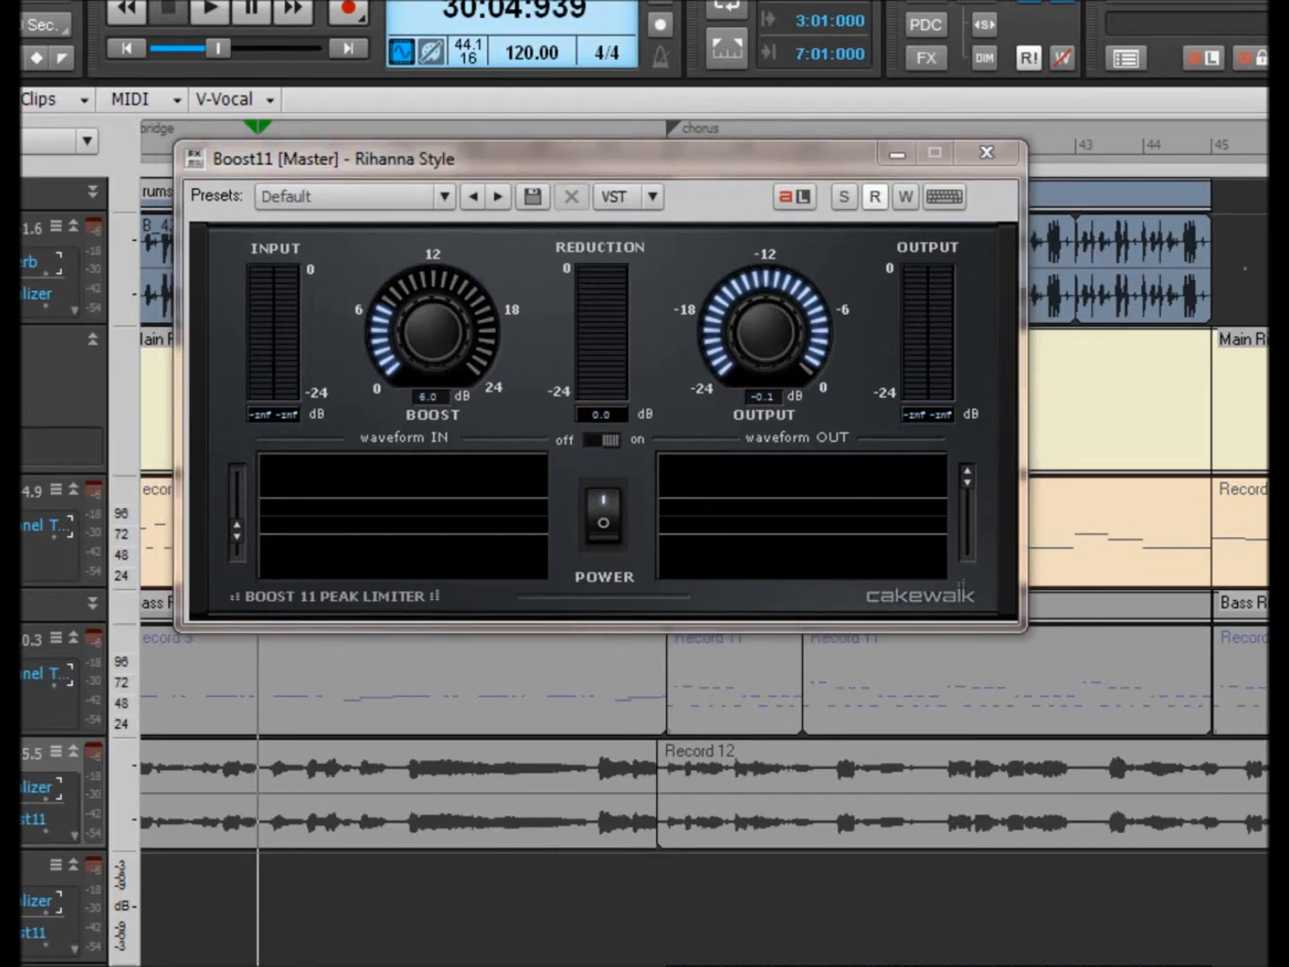
Step: Place the Boost11 window clear of the playhead and start playback through the limiter
drag(703, 156, 713, 189)
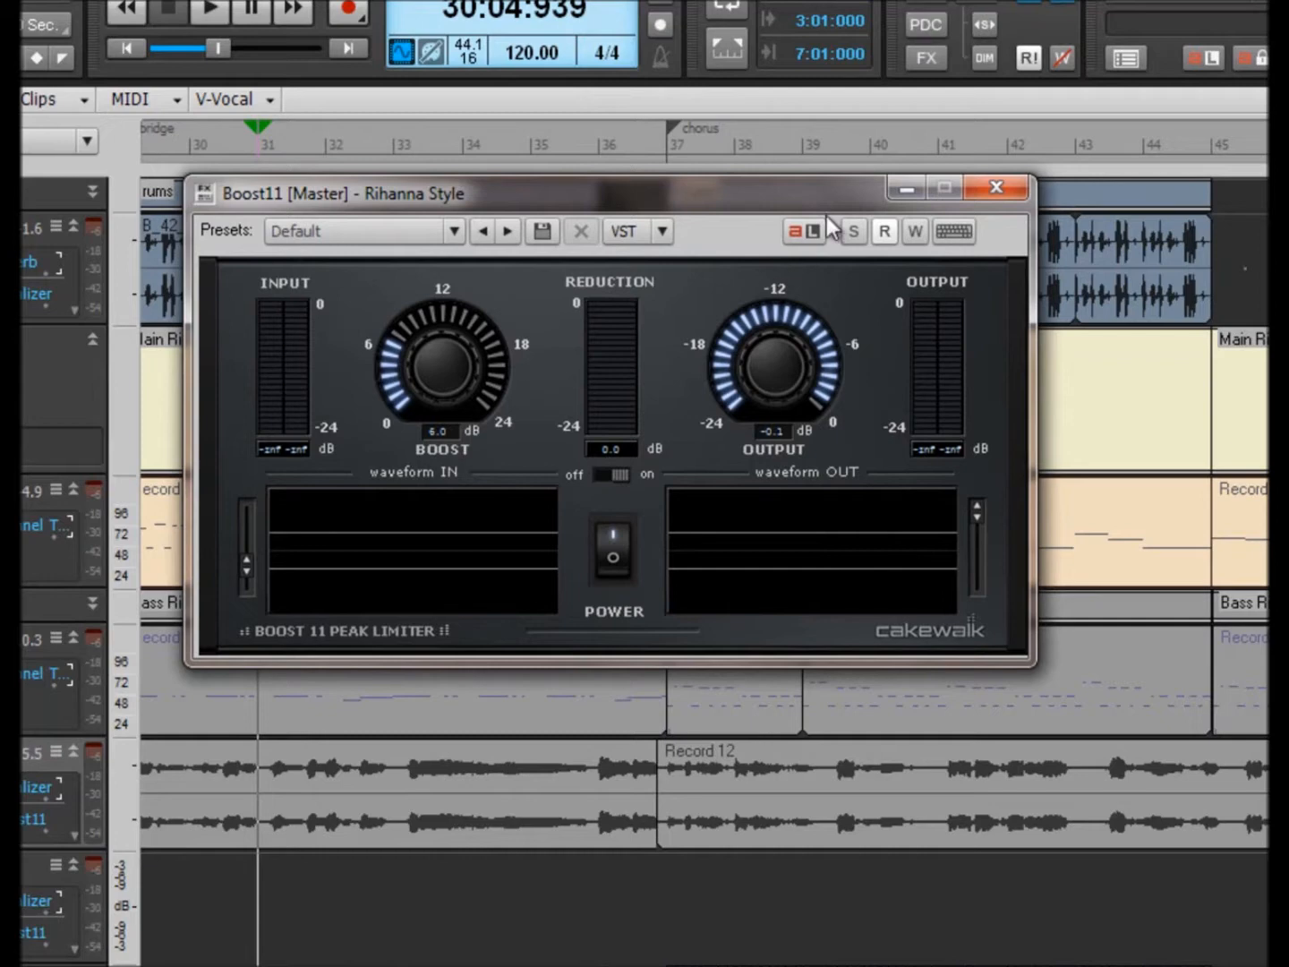
drag(616, 205, 750, 247)
click(220, 9)
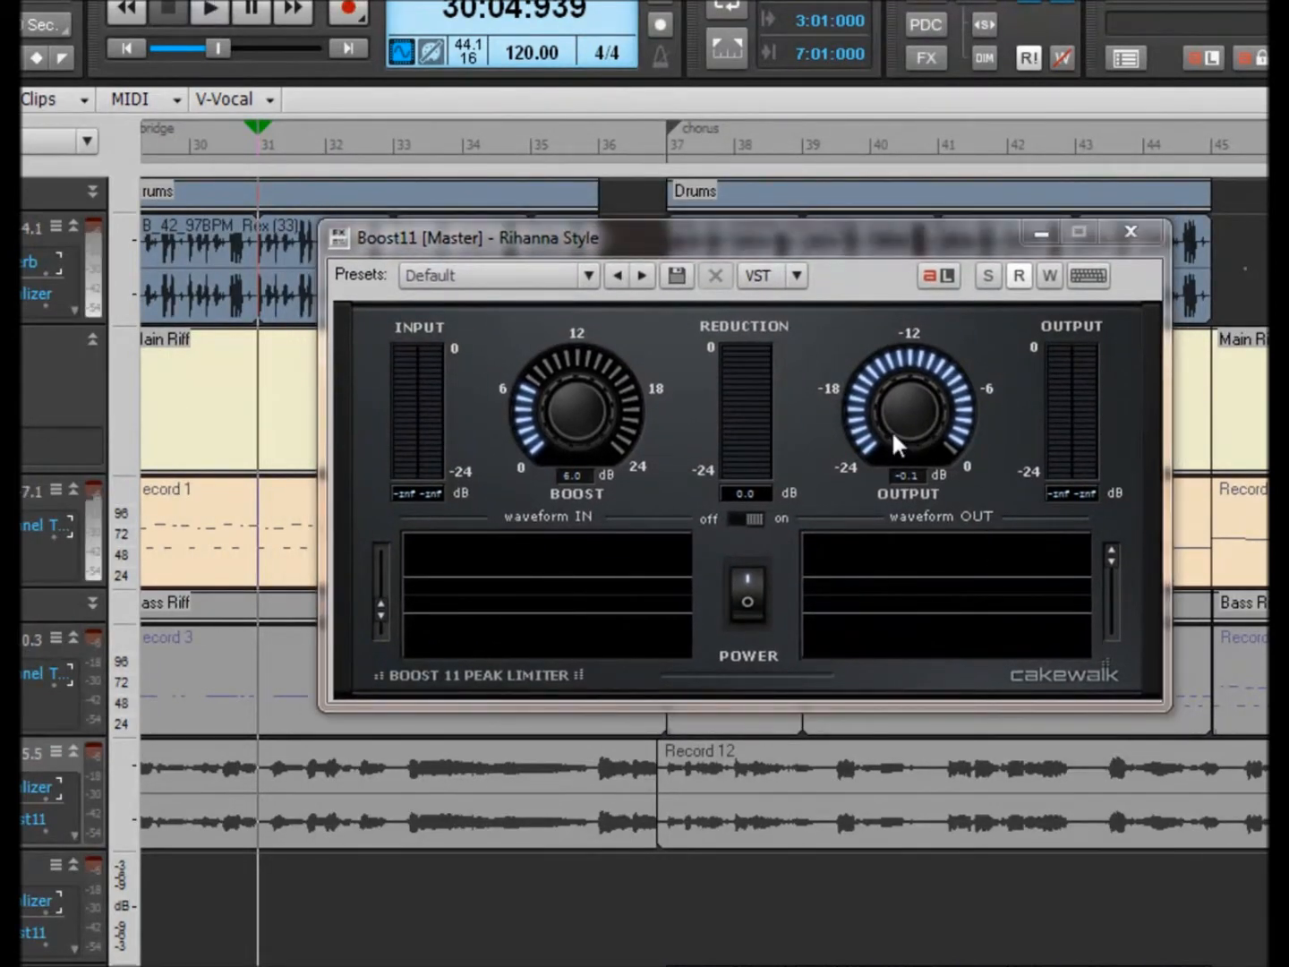
Step: Set the Boost11 output to -22.1 dB and the boost to 15.7 dB while the song plays
click(862, 392)
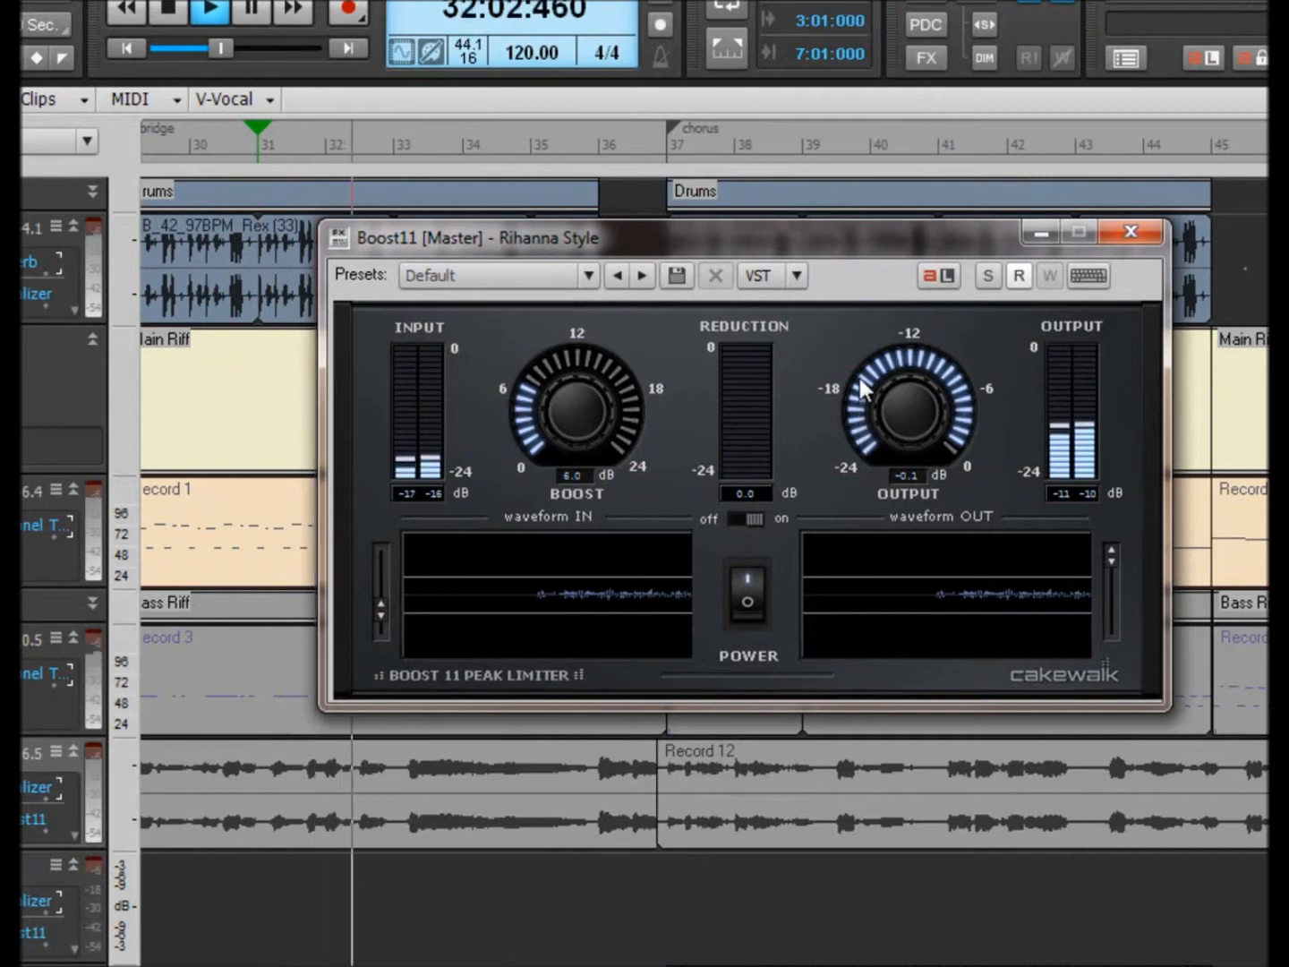
drag(861, 395, 875, 627)
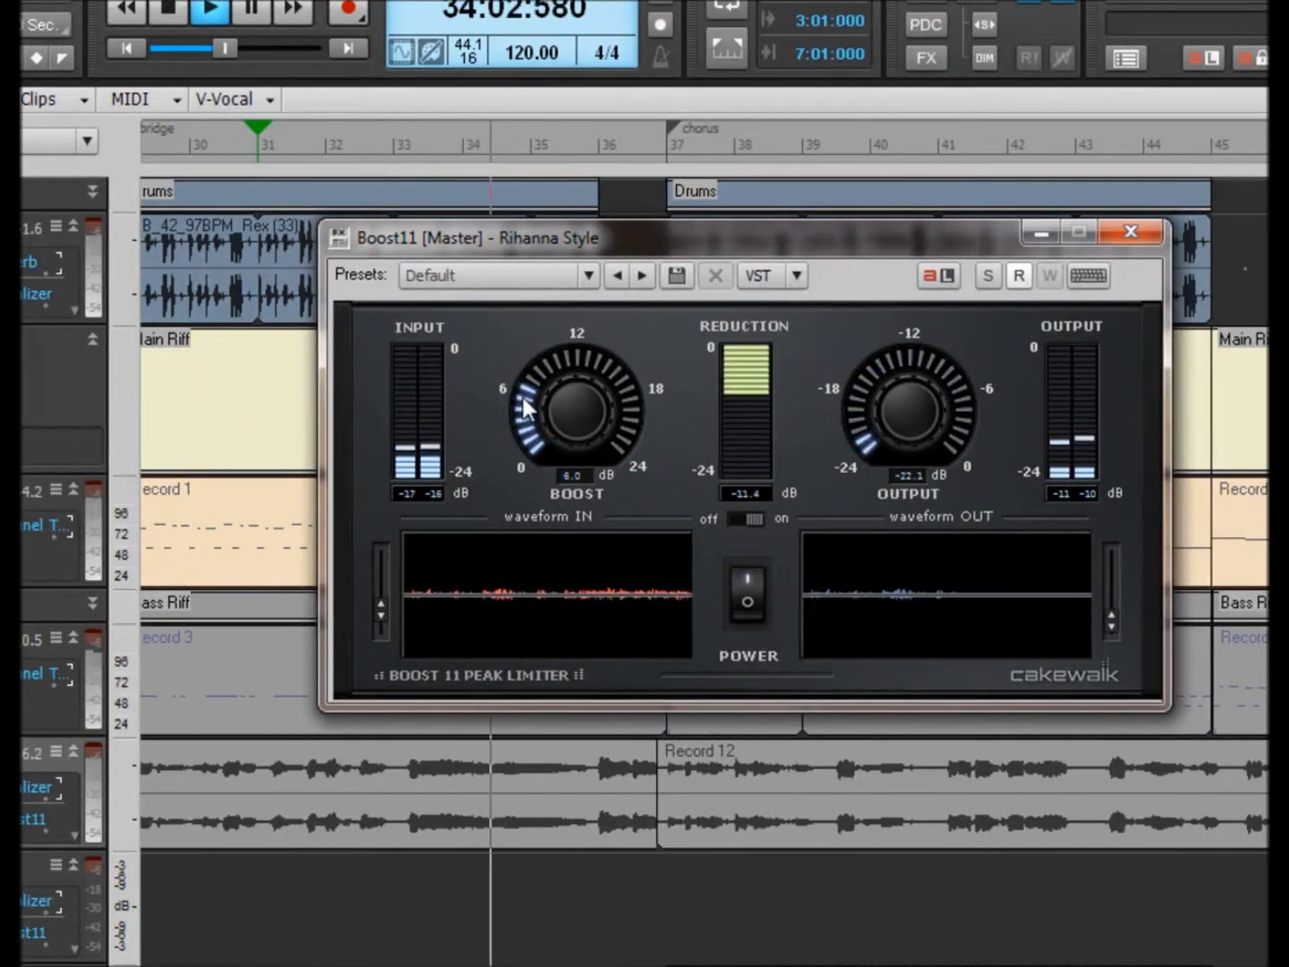
click(534, 432)
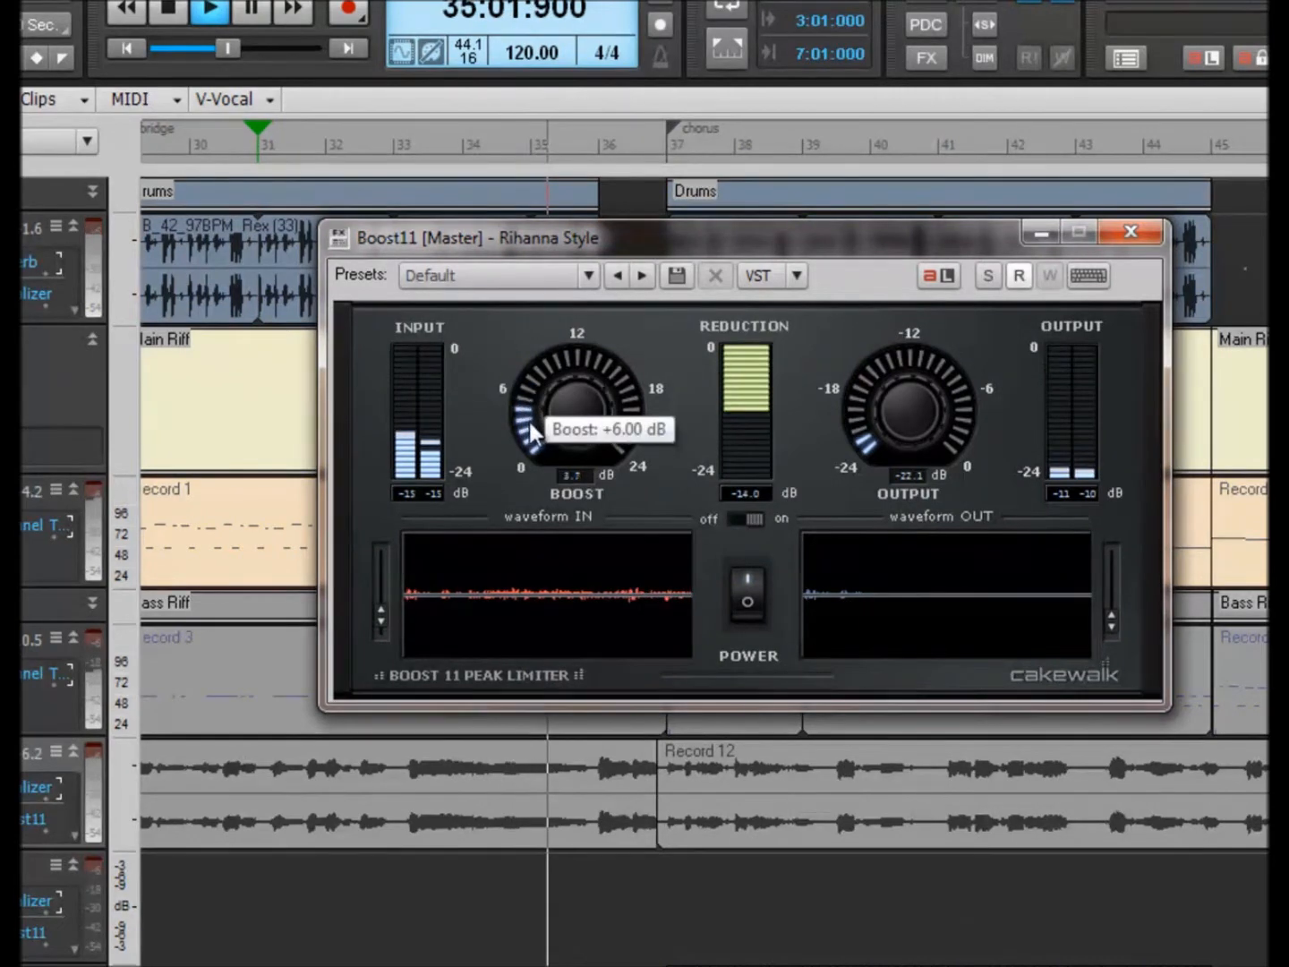
drag(534, 456, 557, 285)
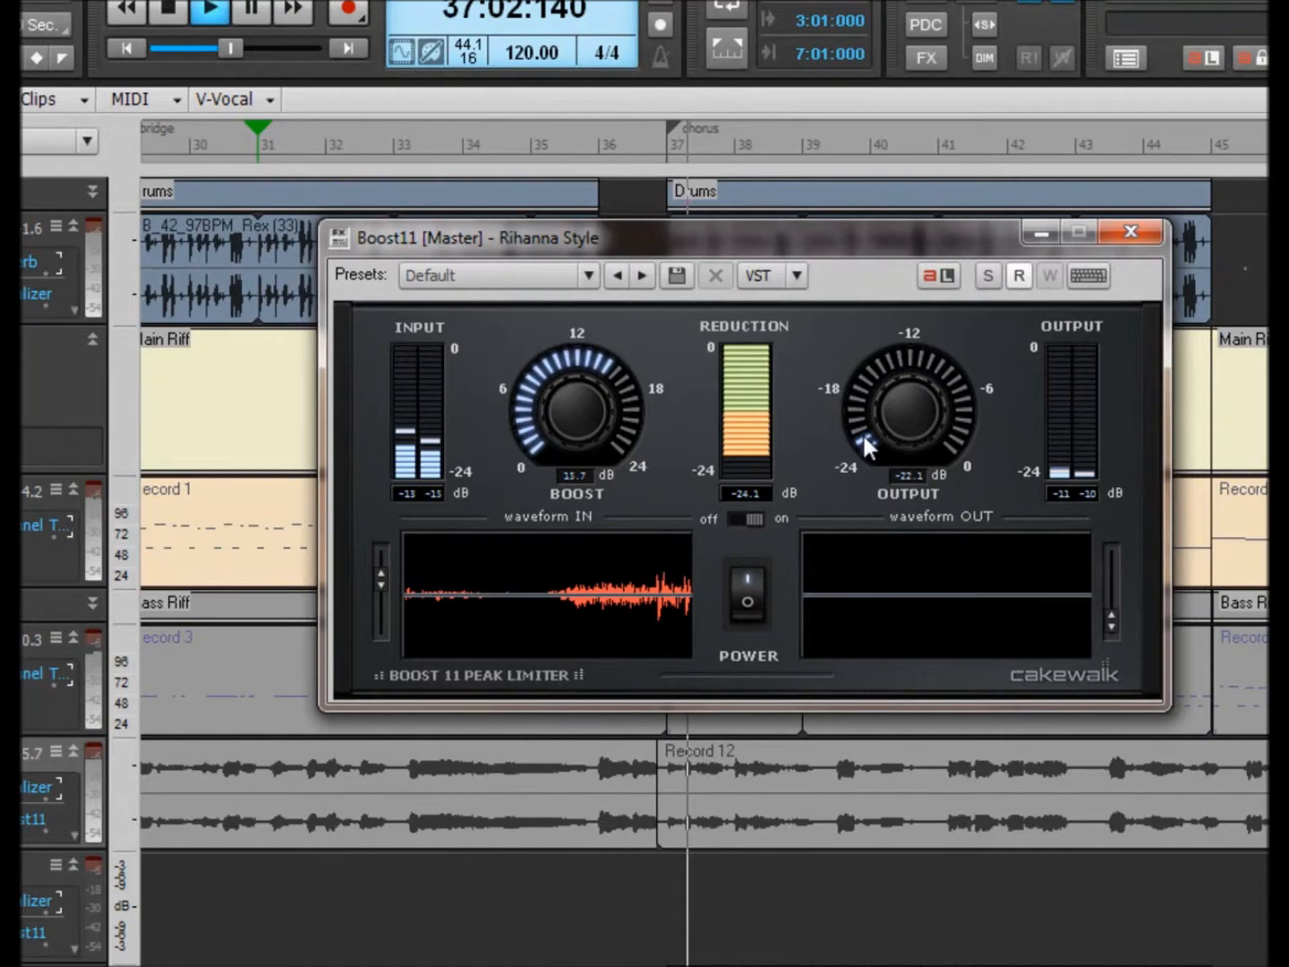
Step: Try several output levels on the Boost11 limiter, including -15.3 dB, and finish at -11.4 dB
drag(862, 432, 852, 414)
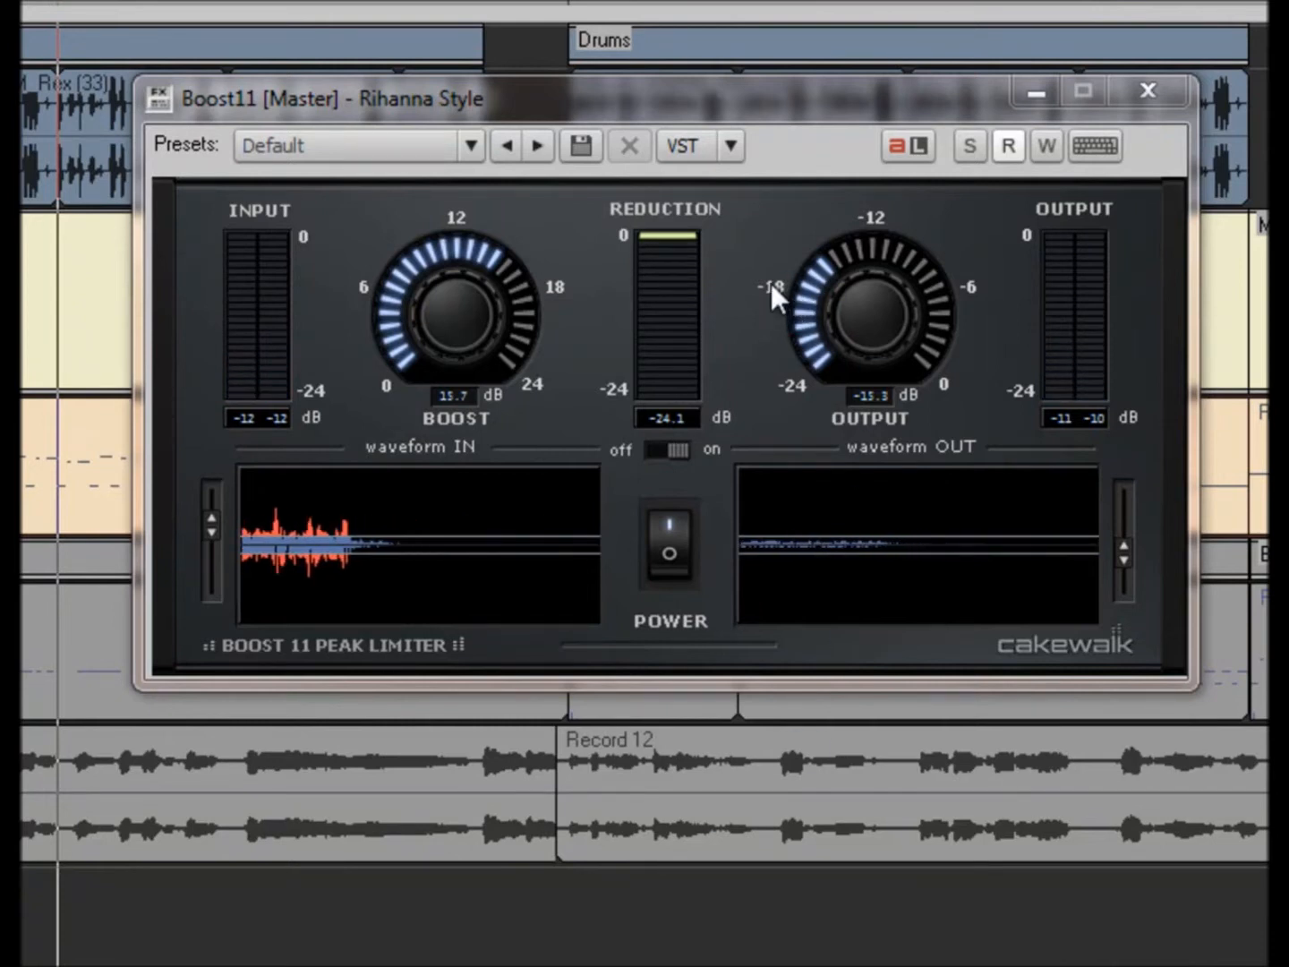
drag(802, 287, 808, 312)
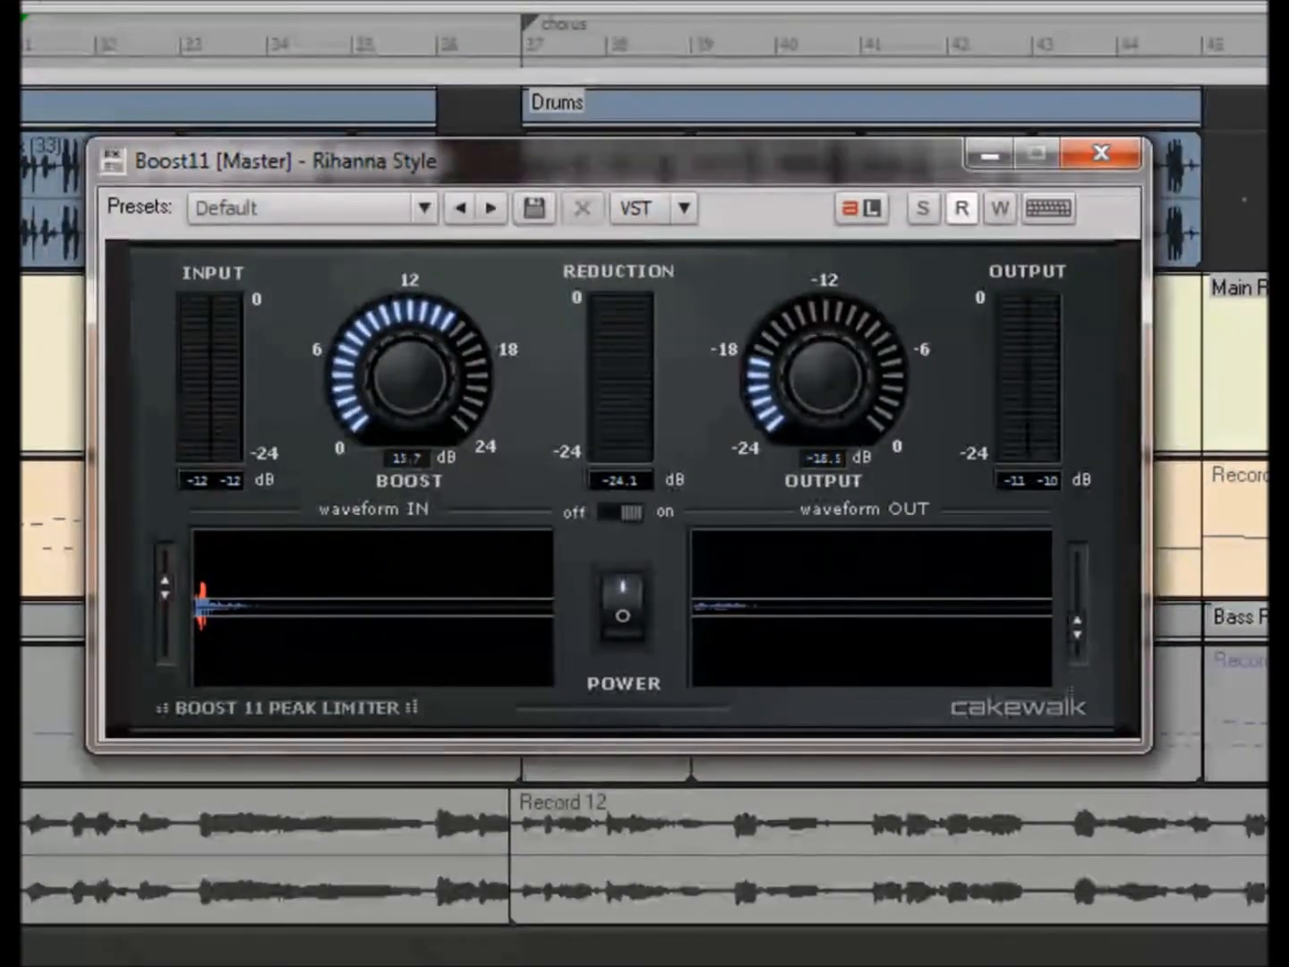
mouse_move(766, 382)
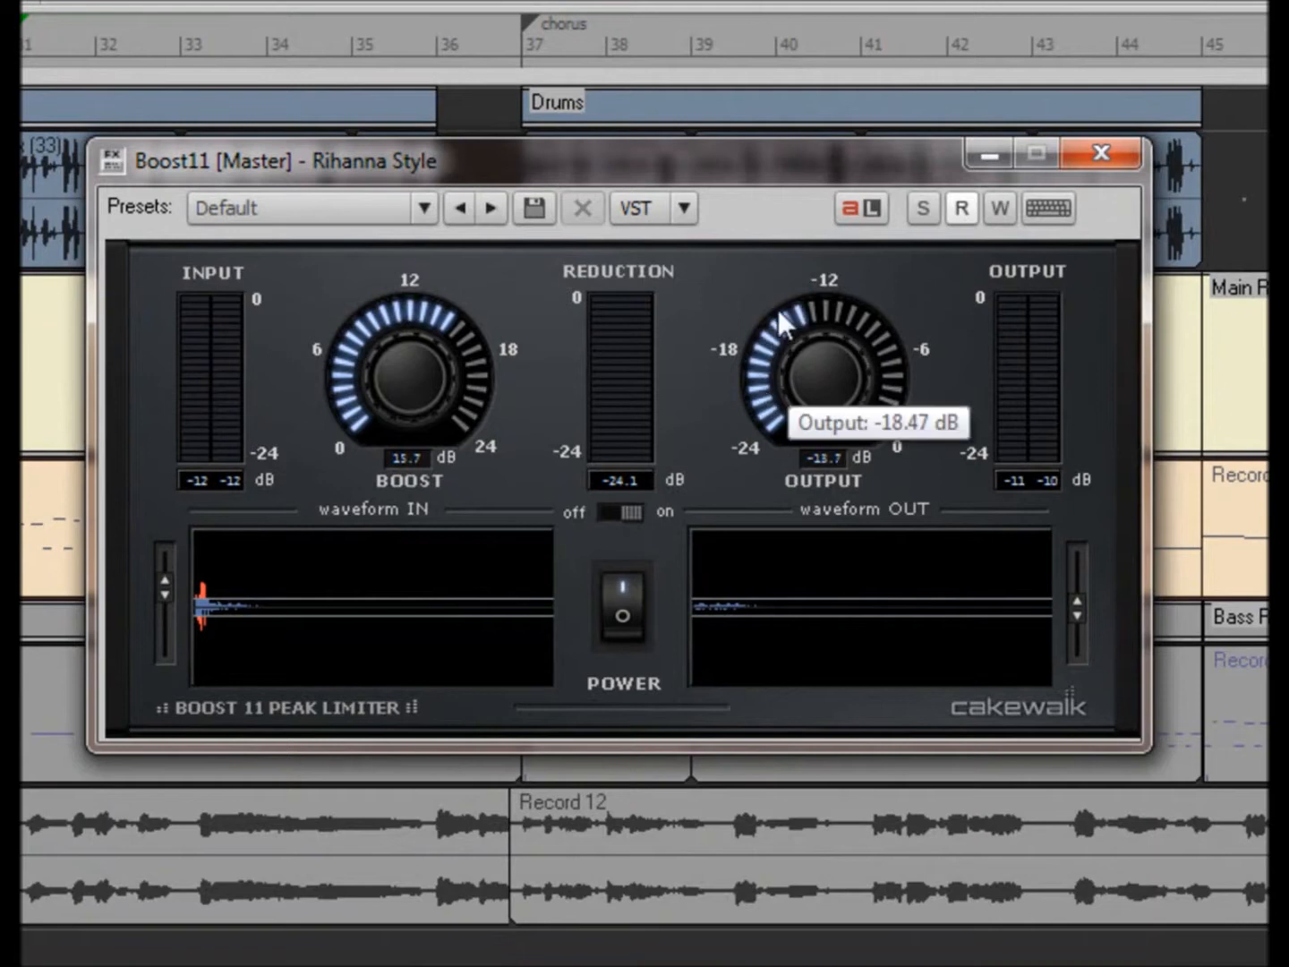
drag(771, 383, 770, 380)
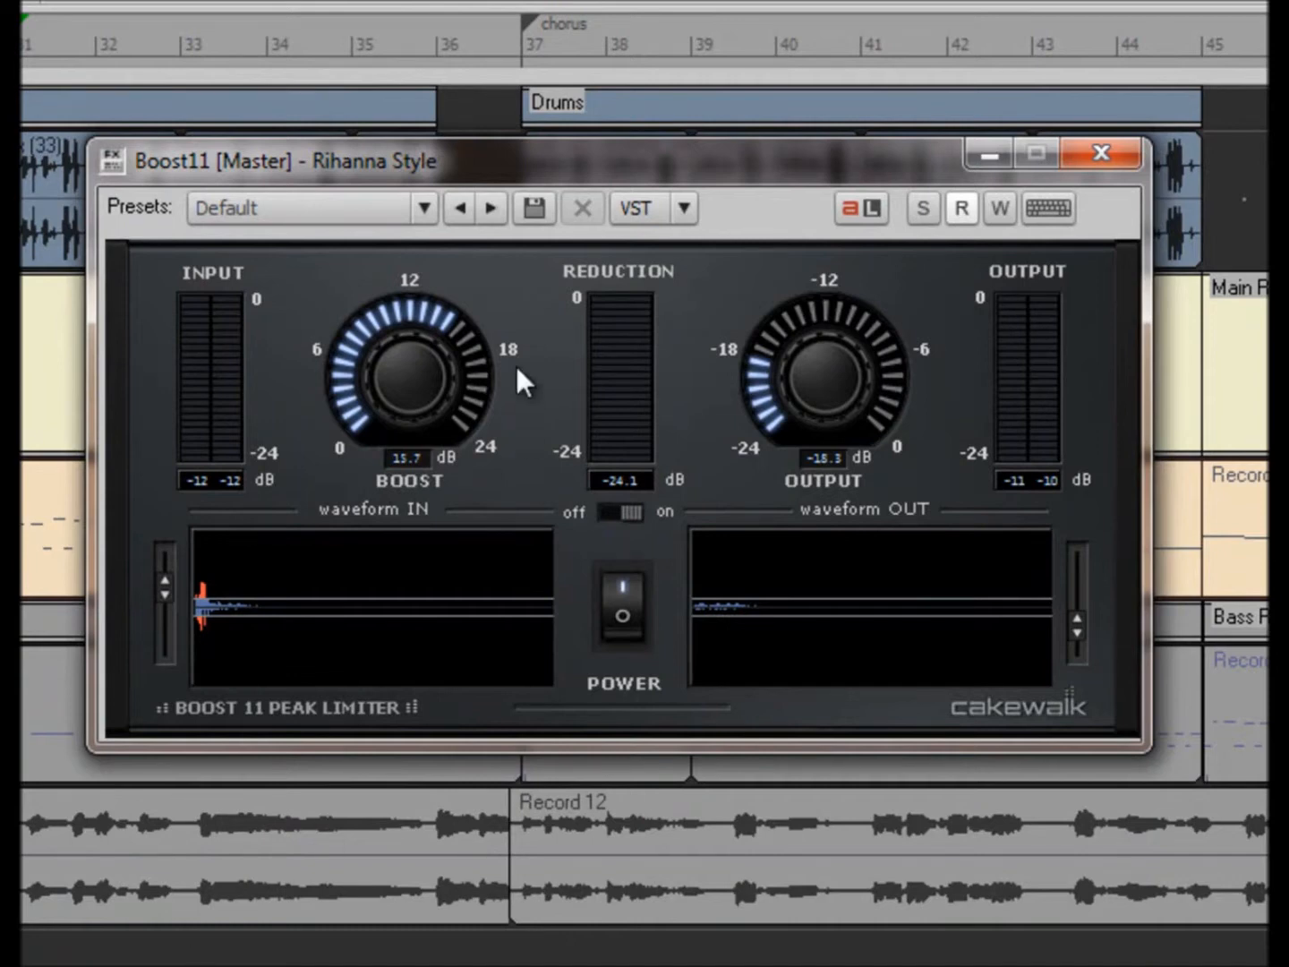
drag(774, 387, 774, 272)
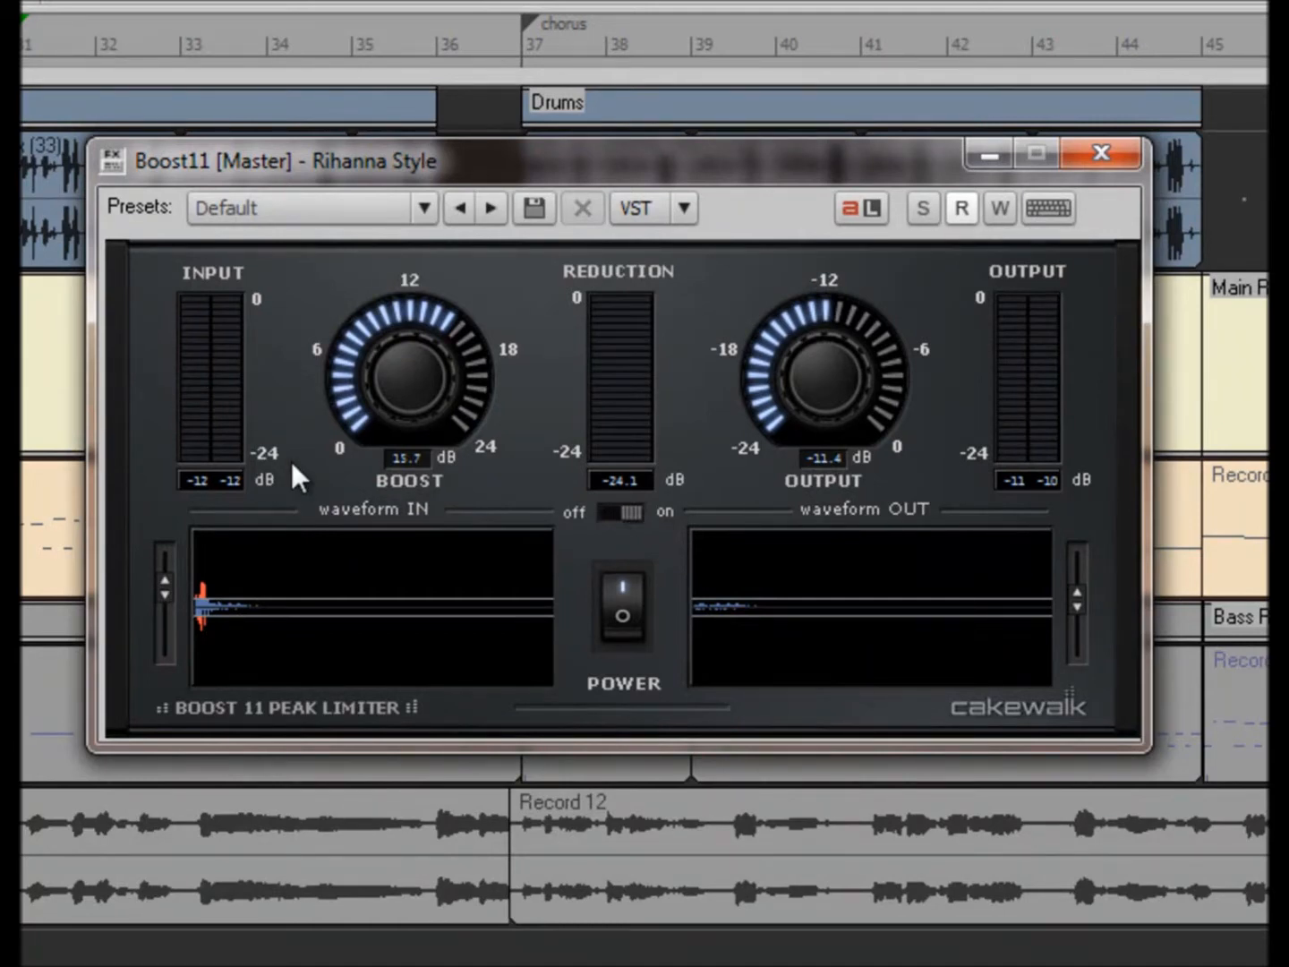
Step: Try the Boost11 boost at 2.6 dB and at a much higher amount, and remove the limiter from the Master bus
drag(344, 354, 350, 412)
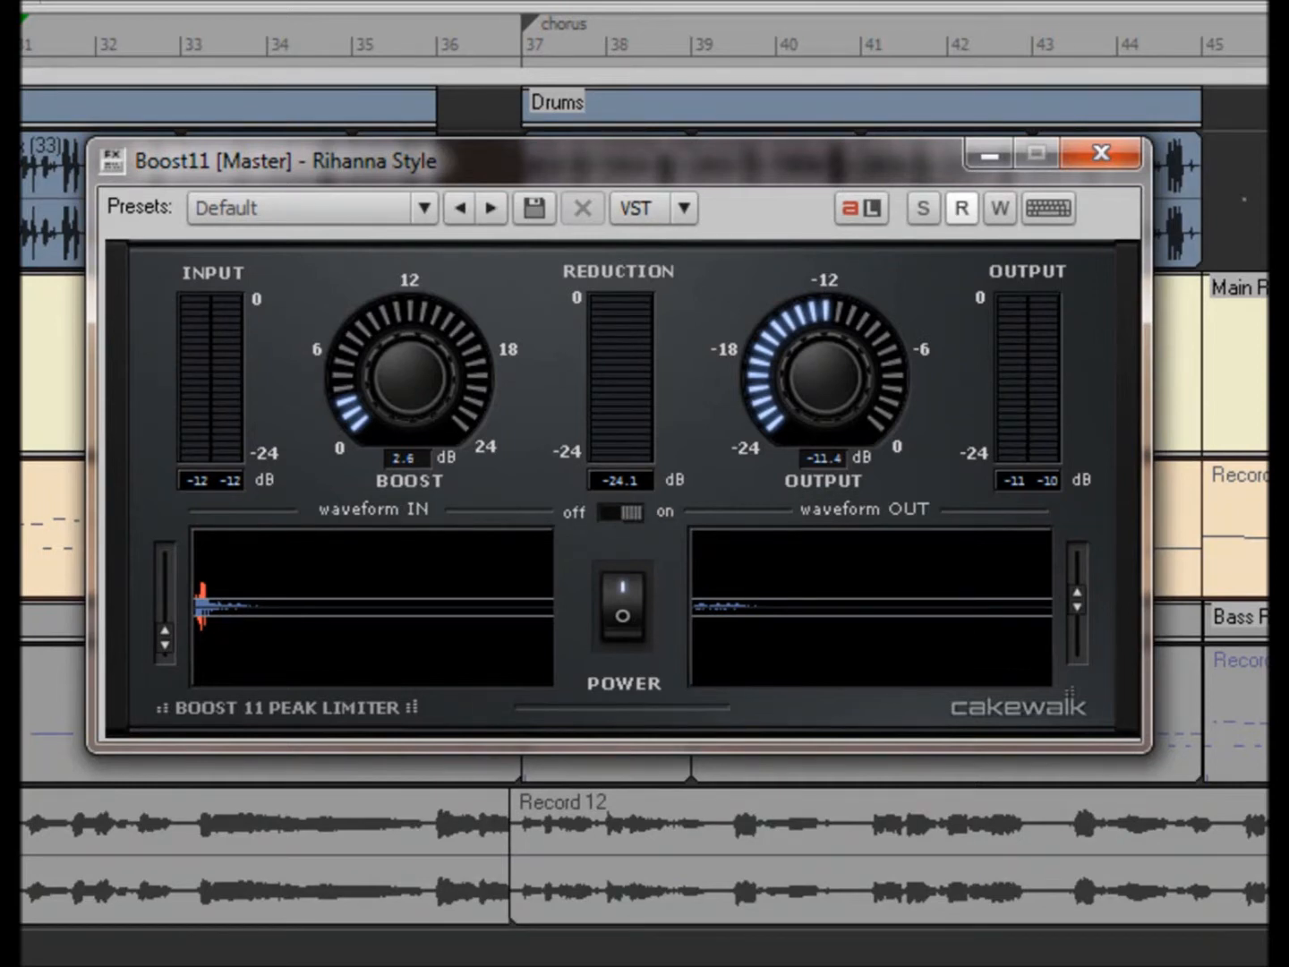
drag(348, 401, 341, 238)
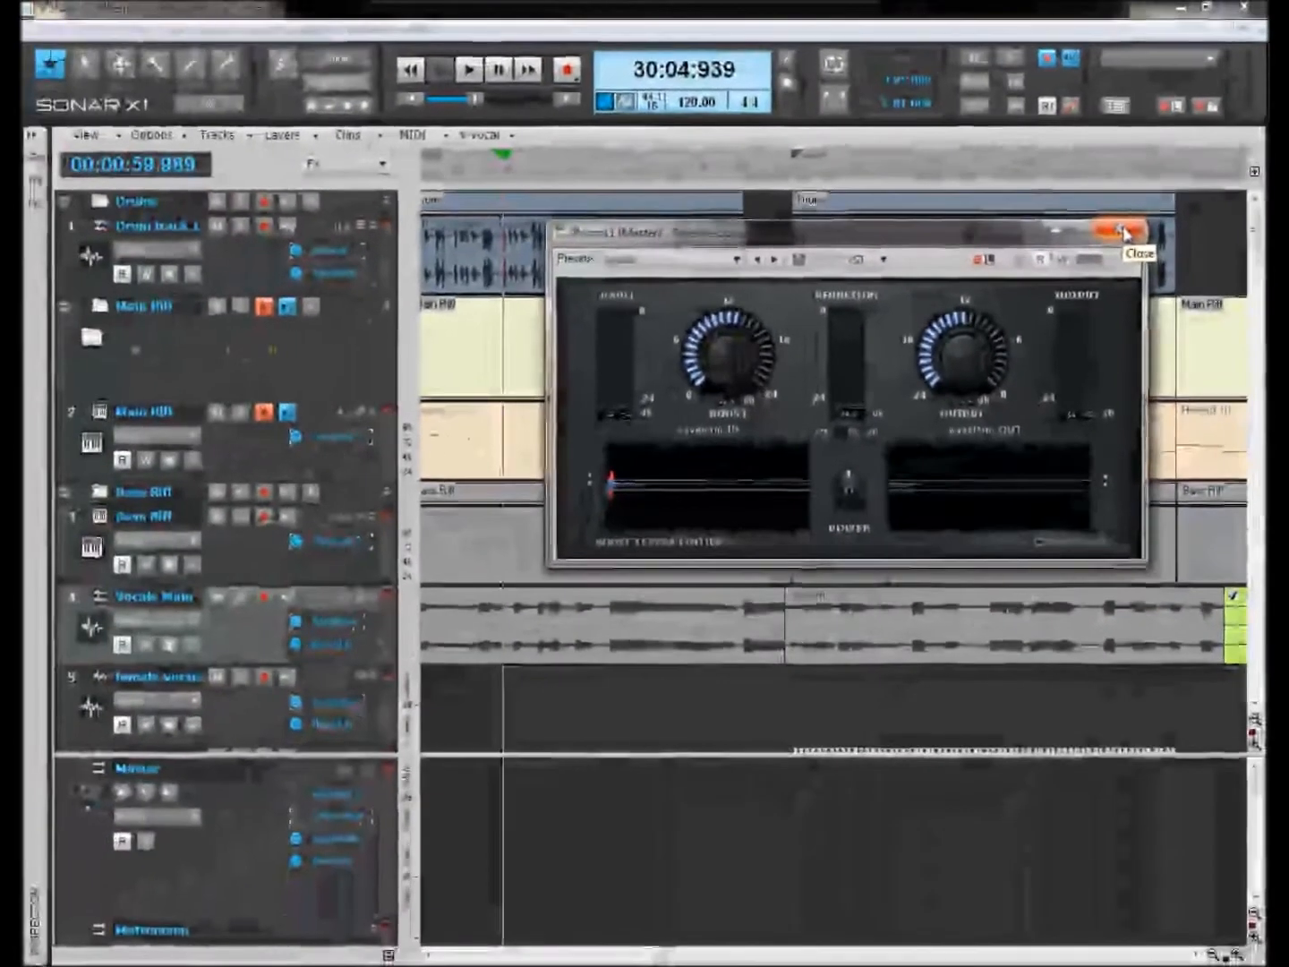
click(1106, 153)
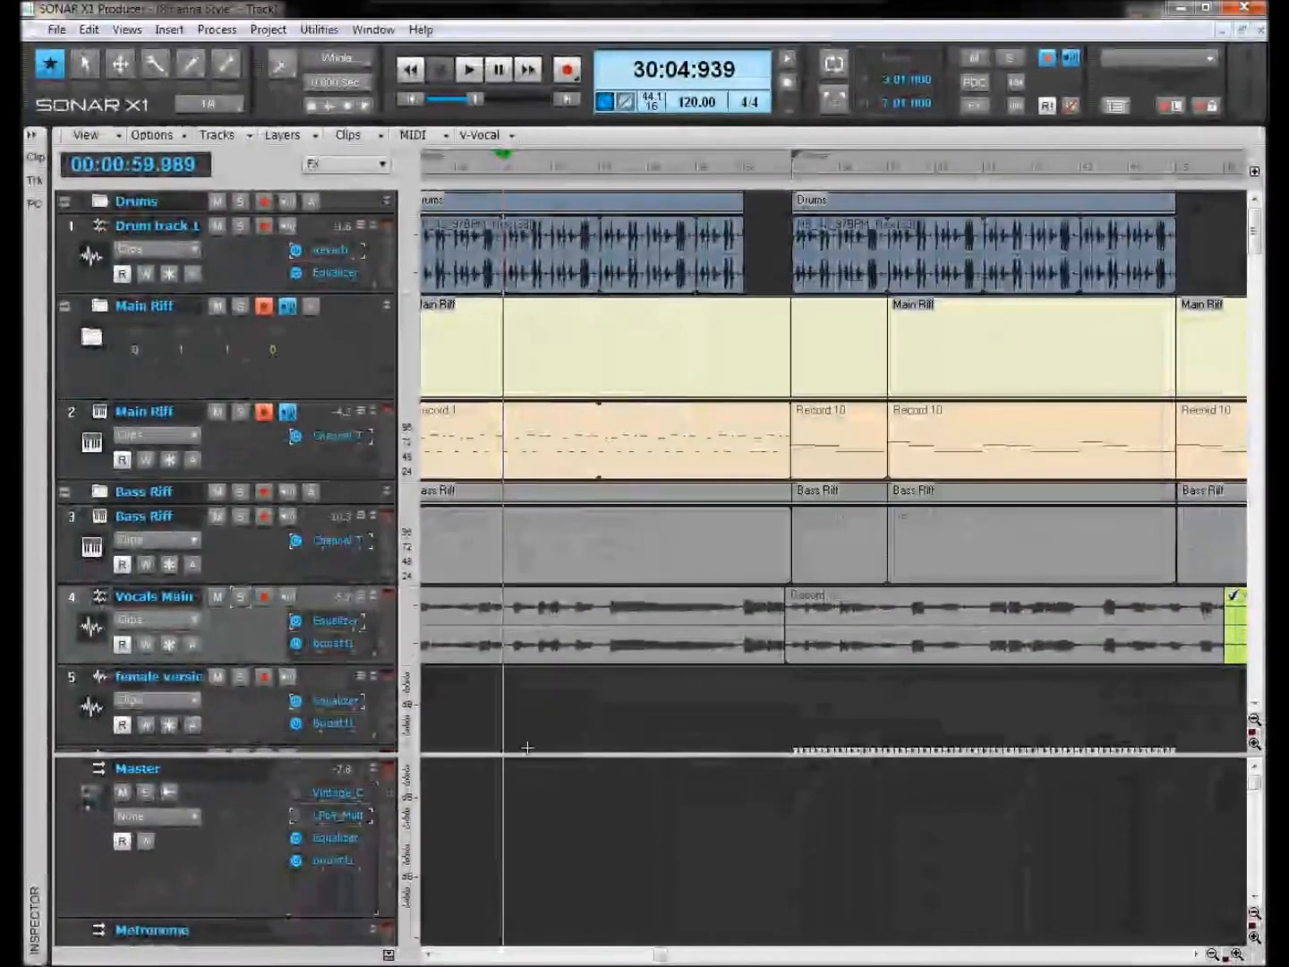
double_click(331, 859)
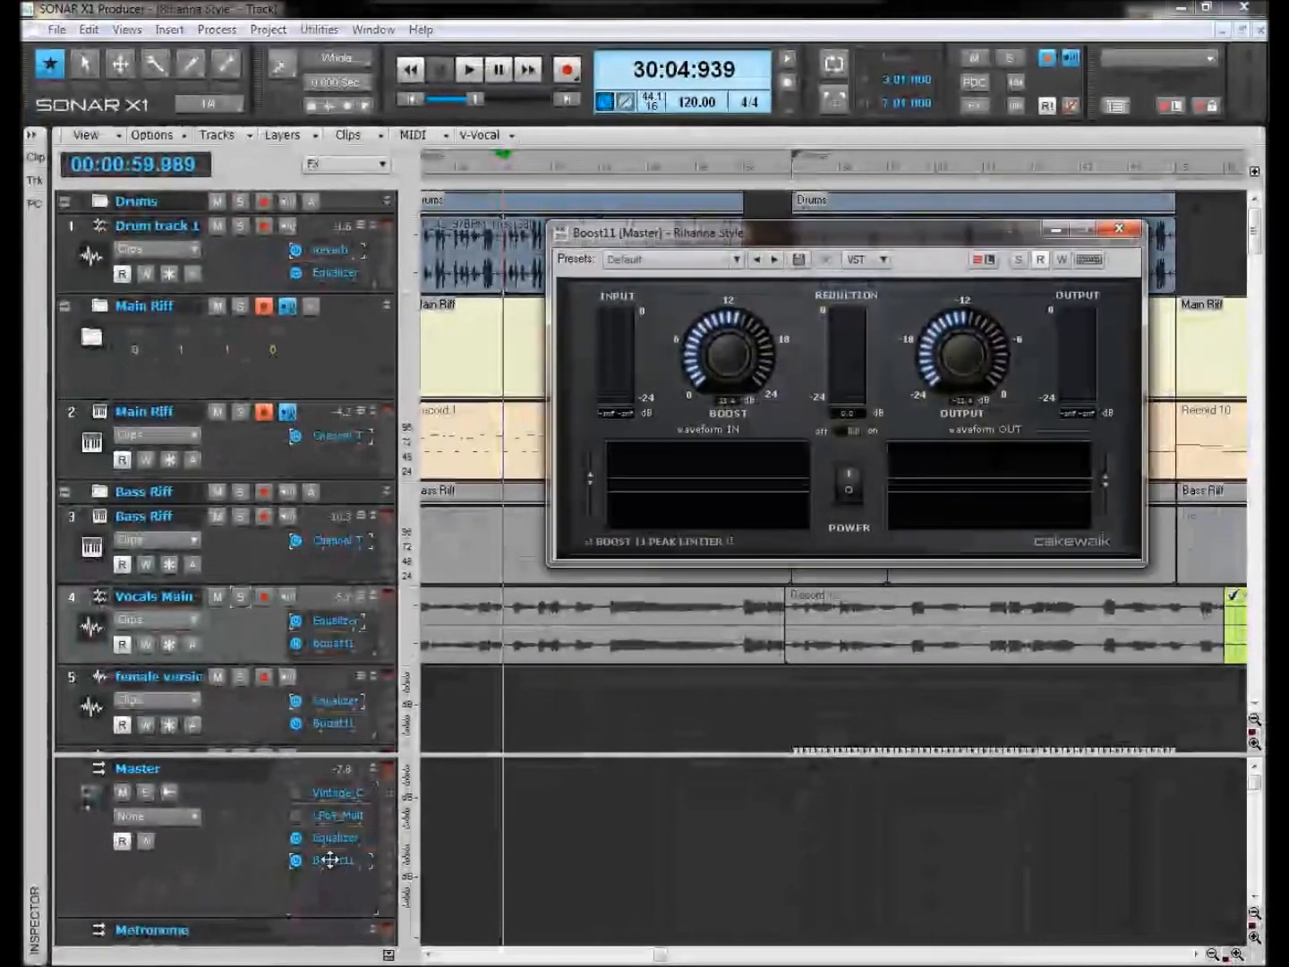
click(1119, 230)
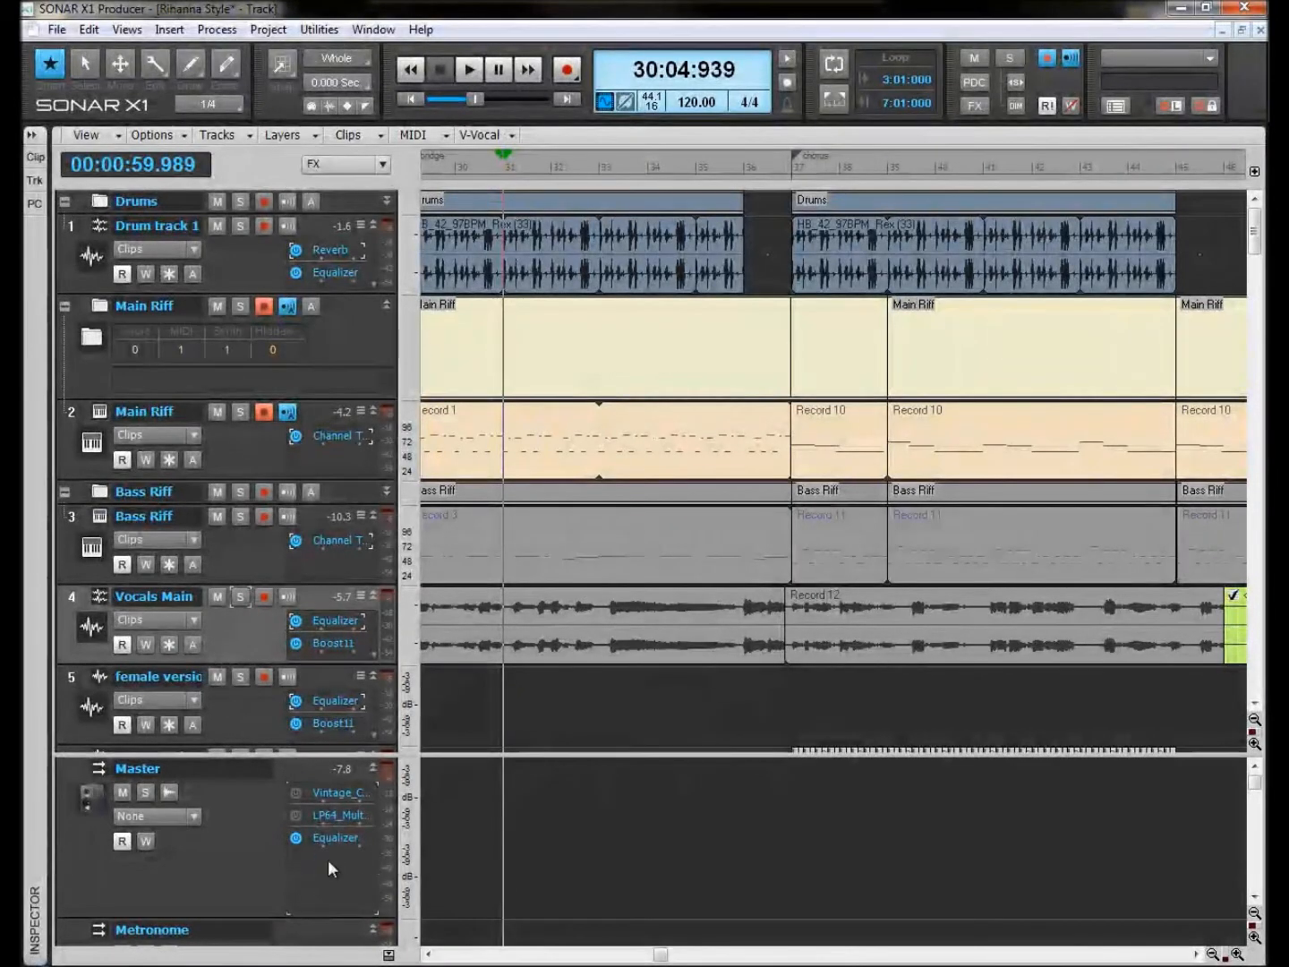
Step: Add Linear EQ (LP64_EQ) to the Master bus effects bin and move its window fully into view
right_click(327, 859)
mouse_move(407, 784)
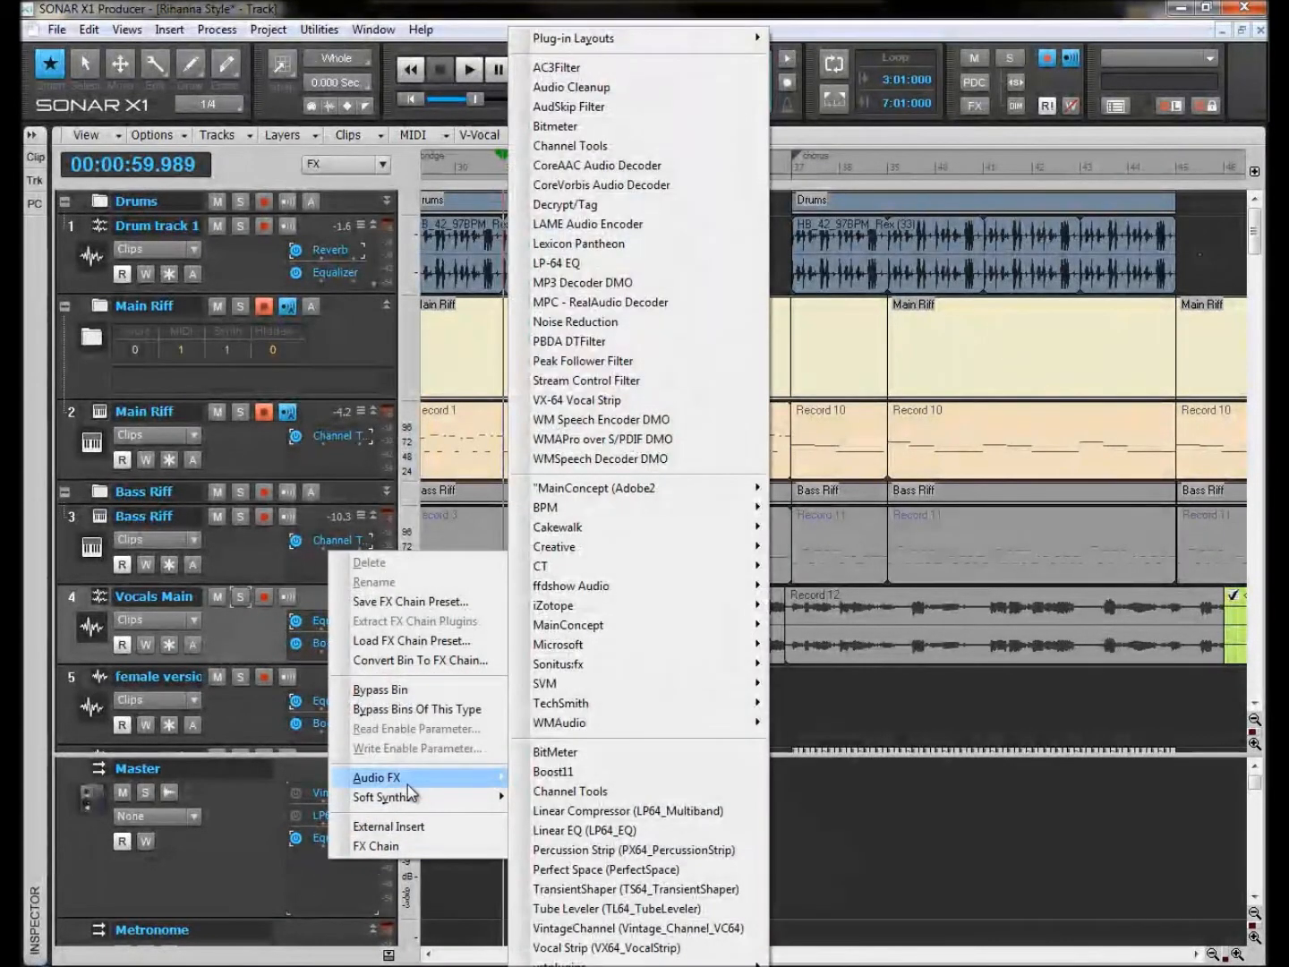
click(578, 832)
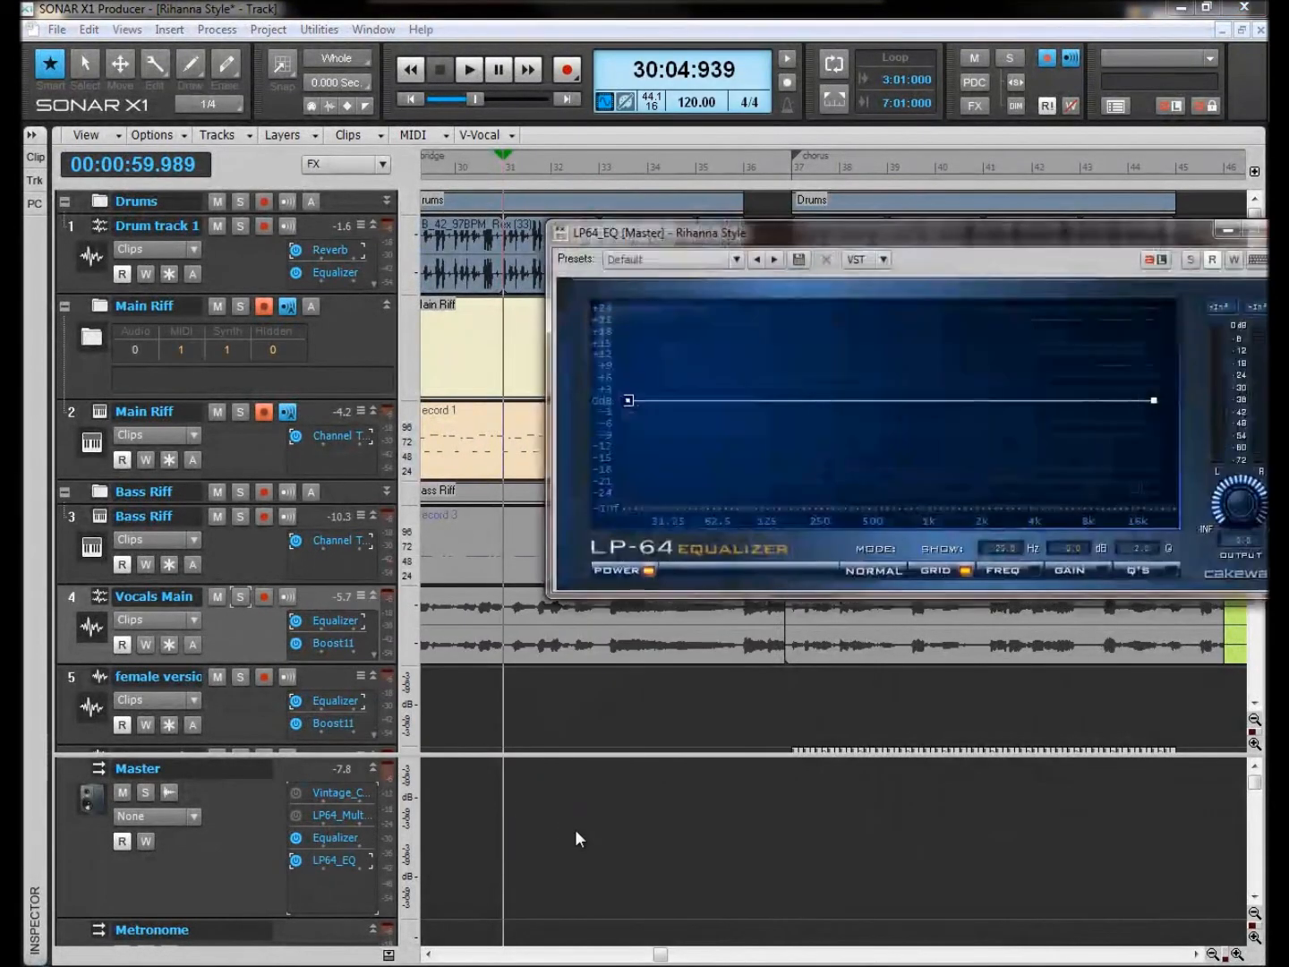
drag(963, 245, 790, 179)
Step: Load the Vocal Lift preset in the LP64_EQ equalizer on the Master bus
click(568, 200)
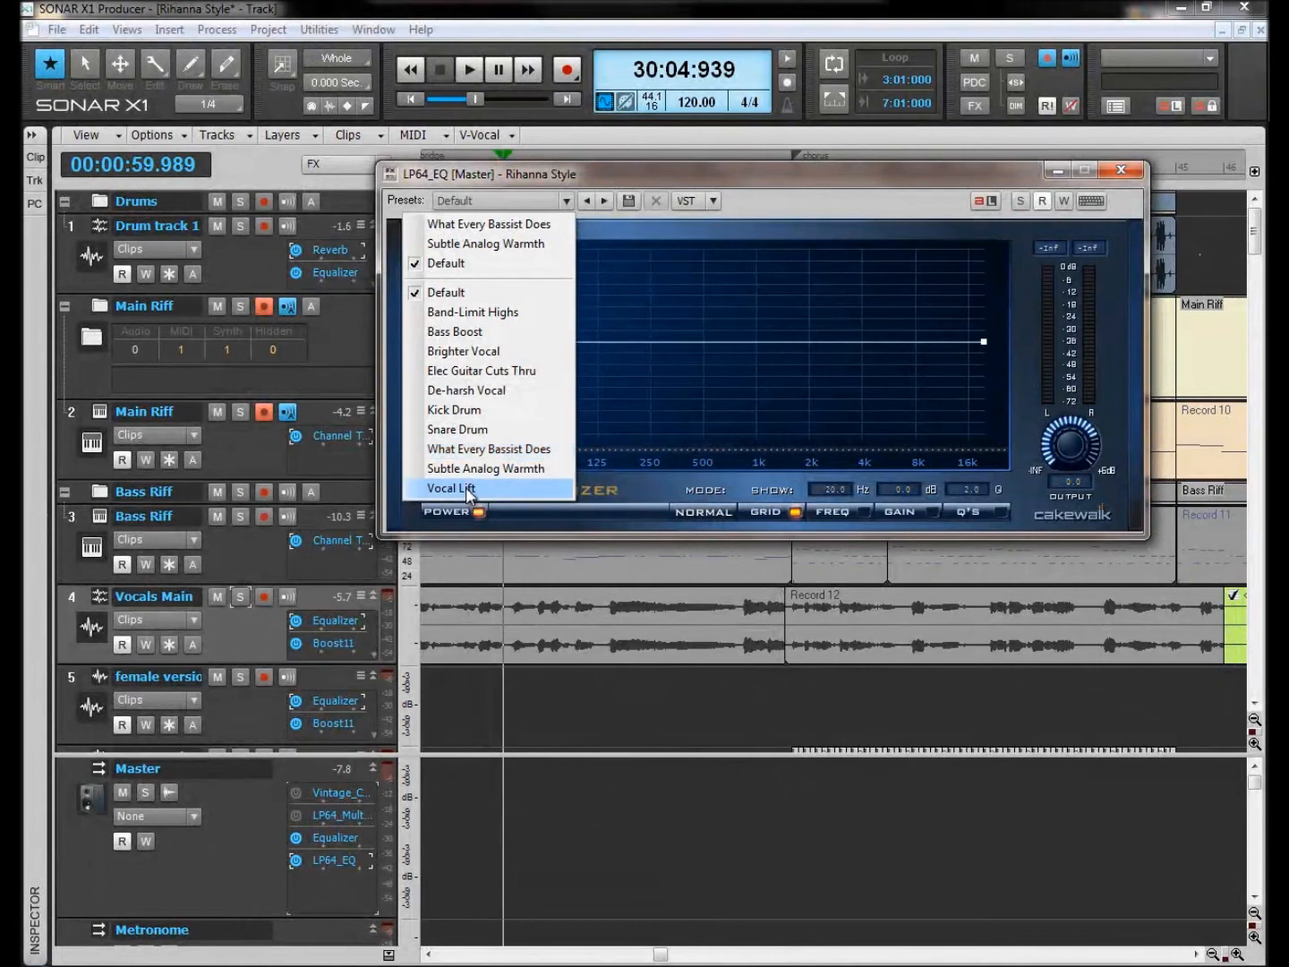
click(469, 488)
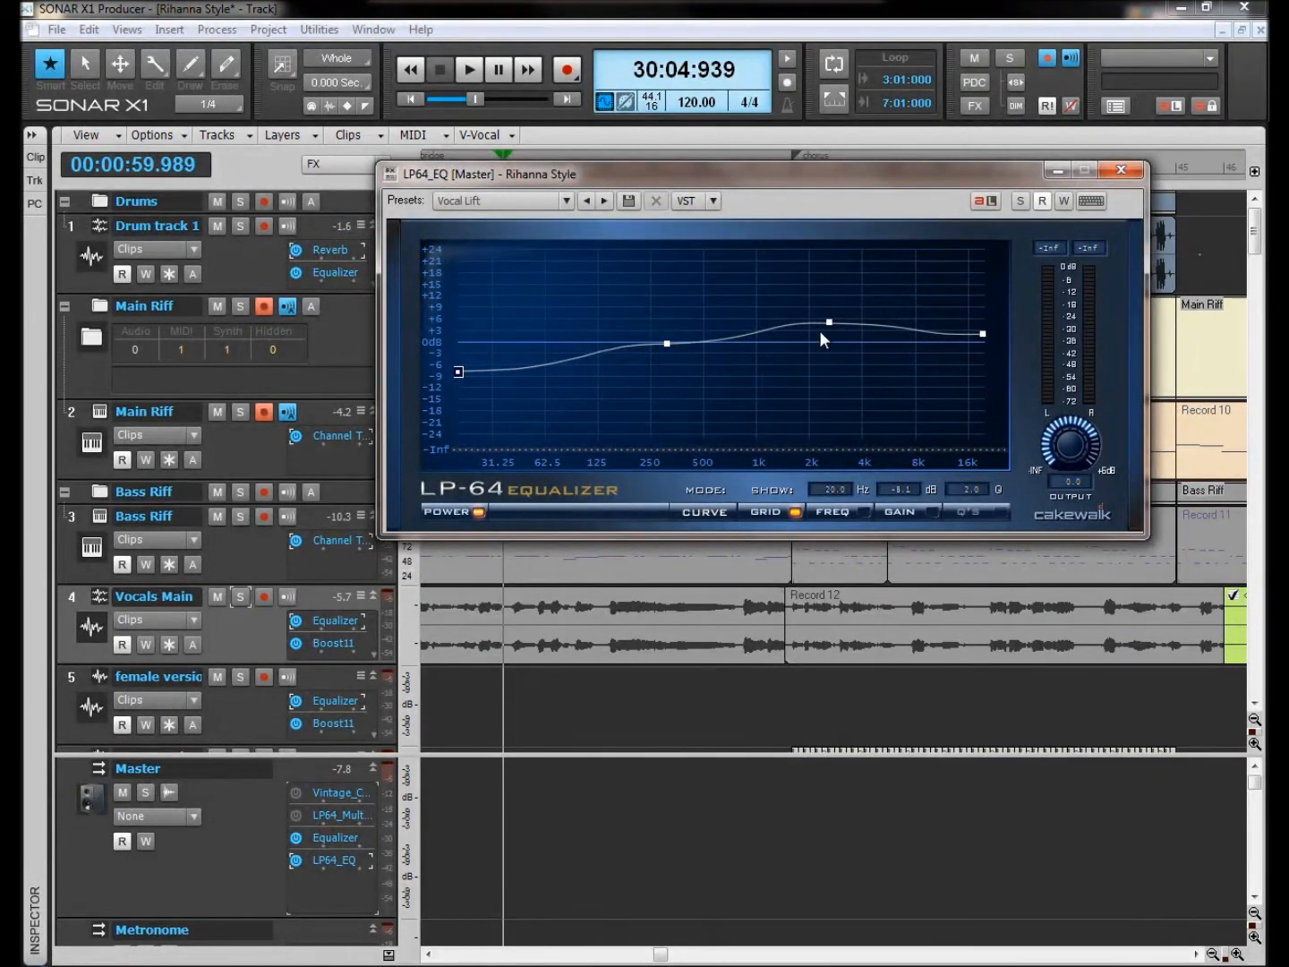
mouse_move(982, 334)
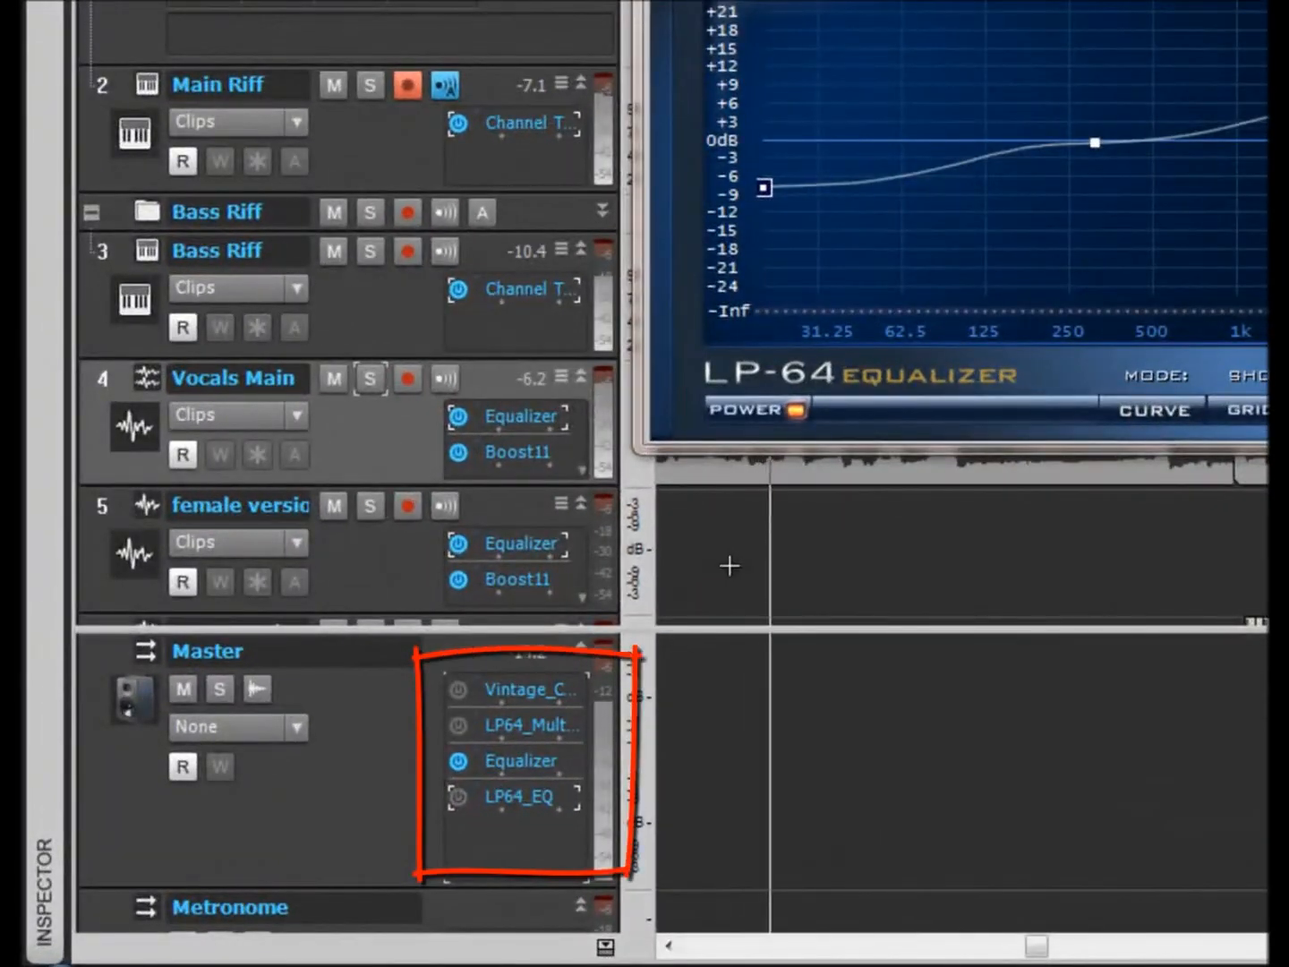
Step: Compare the Master bus sound with LP64_EQ enabled and bypassed during playback
click(458, 795)
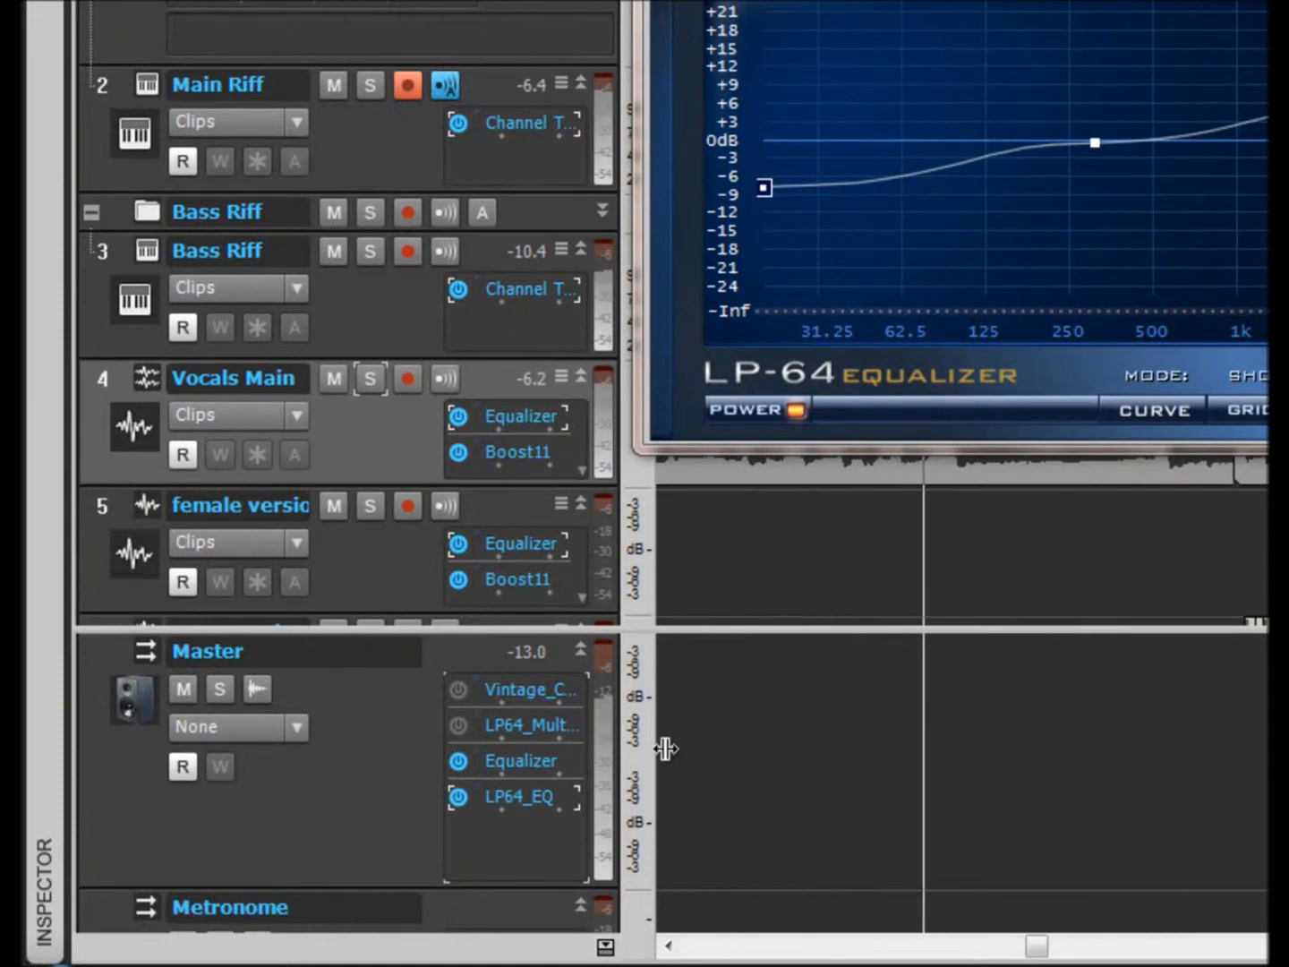
click(457, 796)
click(456, 796)
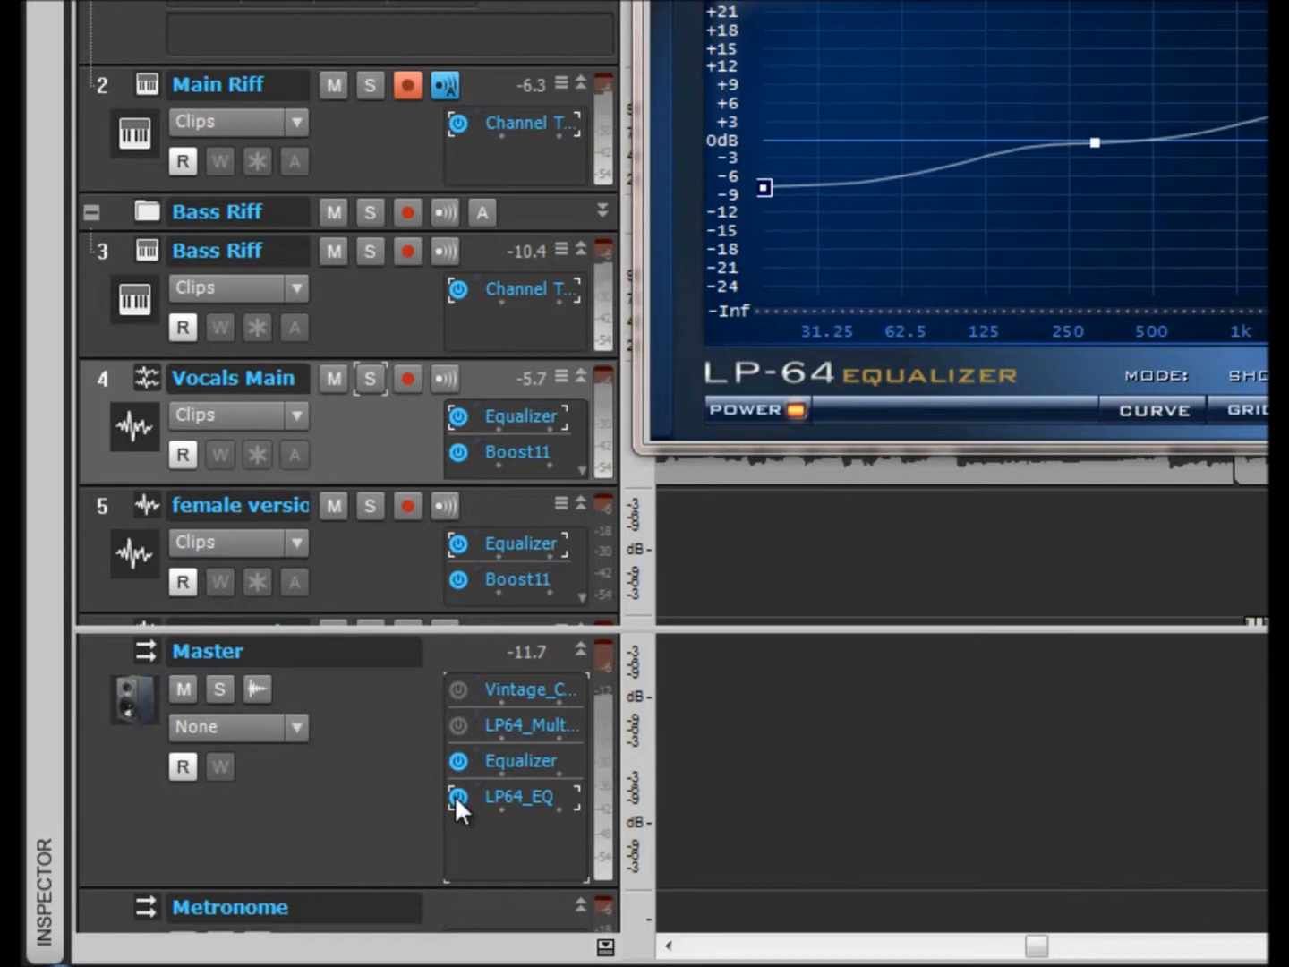
click(456, 796)
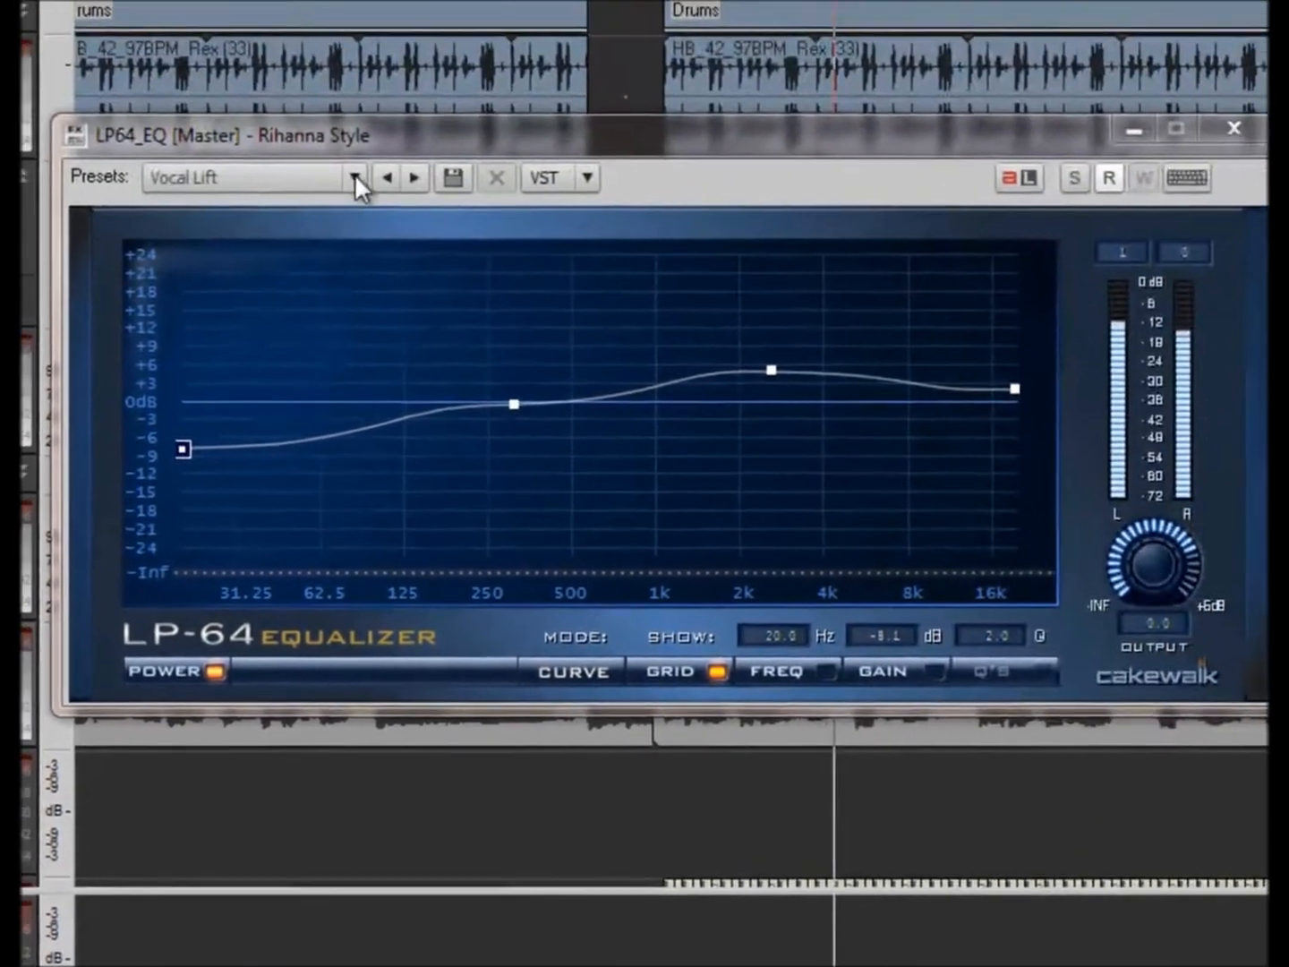
Step: Load the Subtle Analog Warmth preset in LP64_EQ and check the other available presets
click(348, 179)
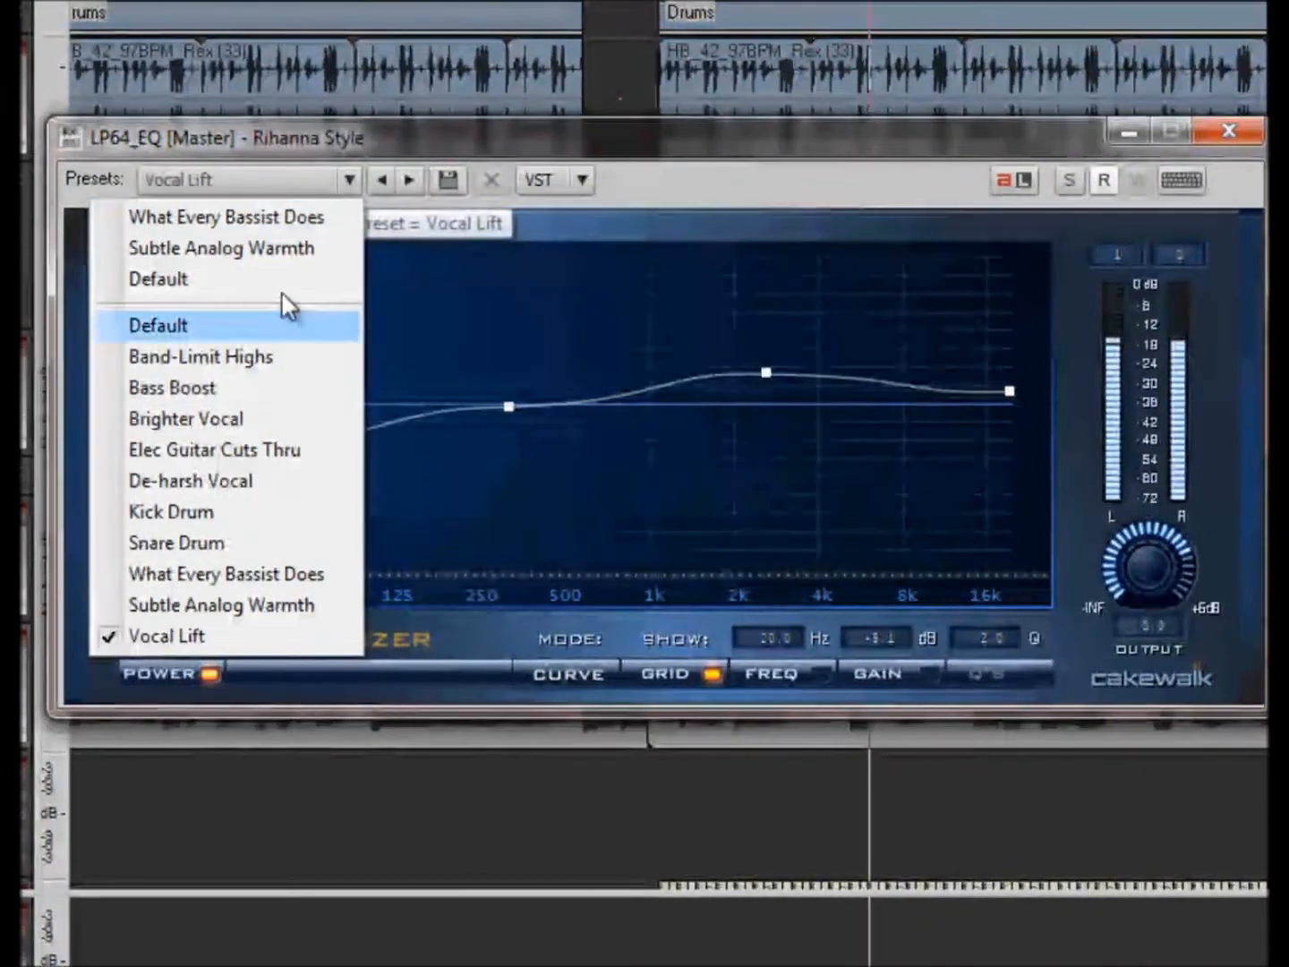
click(225, 603)
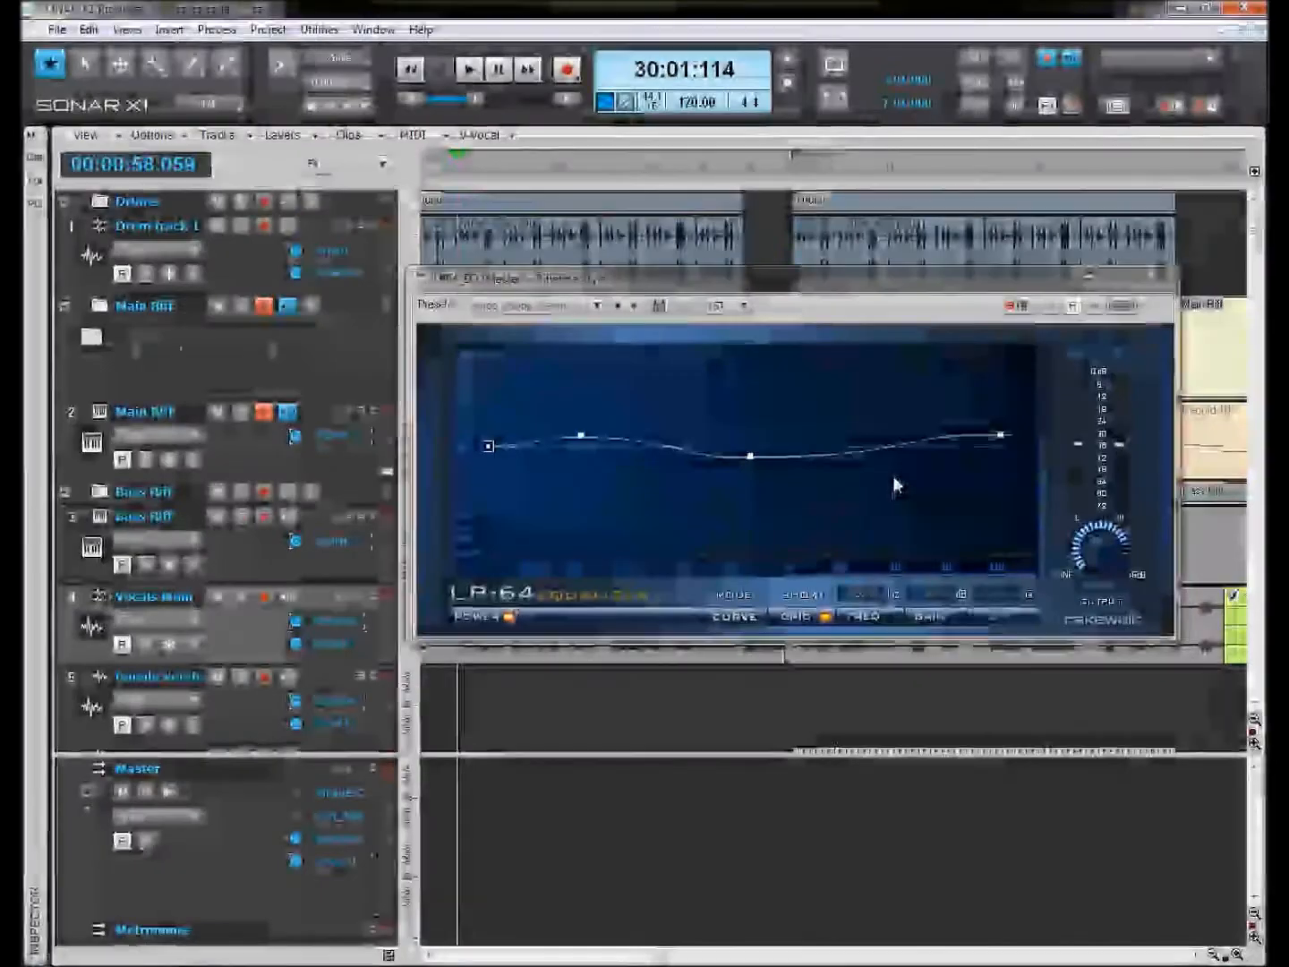
click(596, 305)
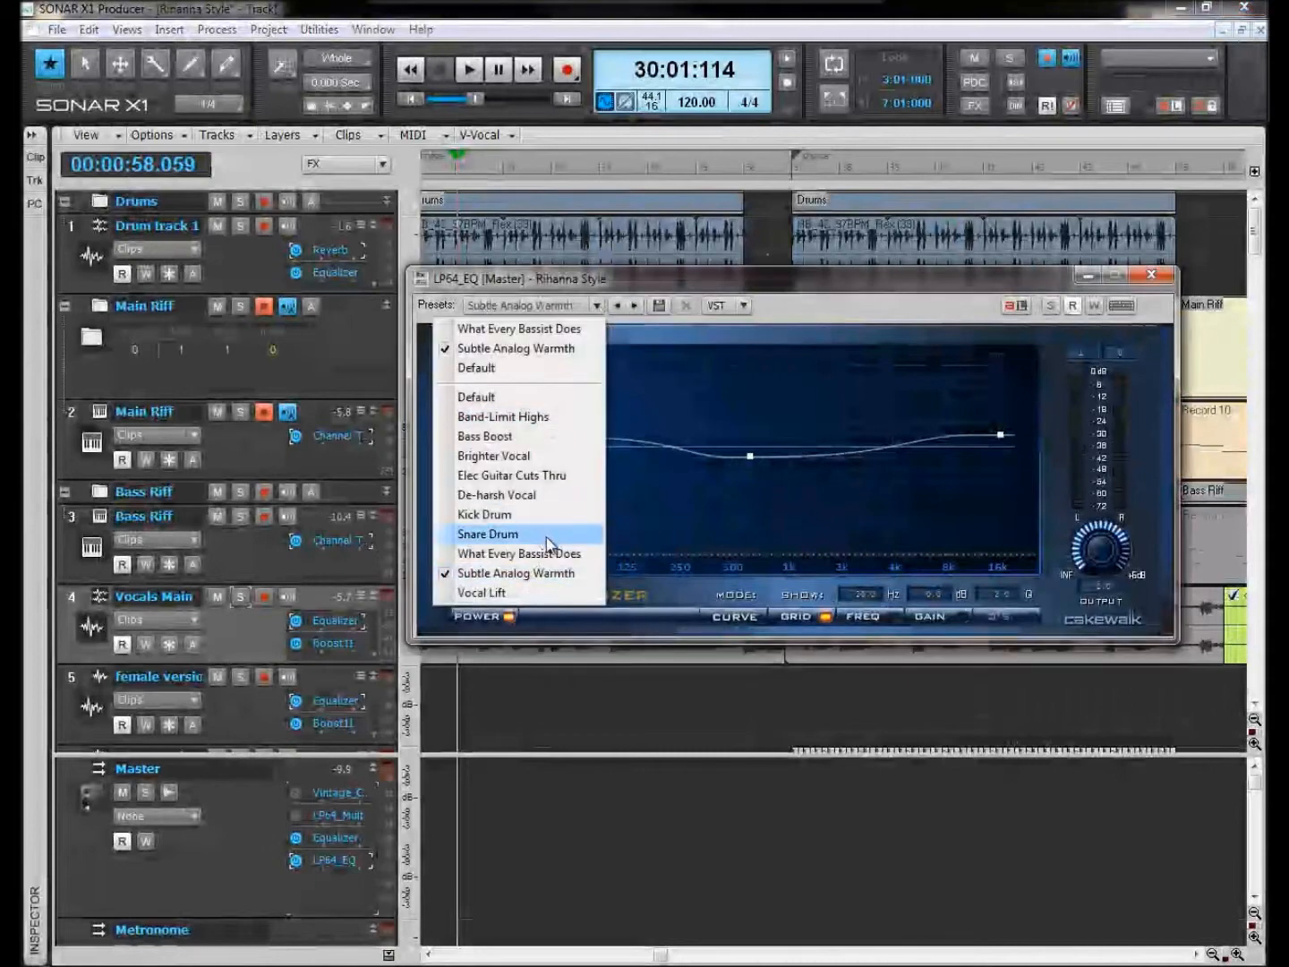
click(866, 287)
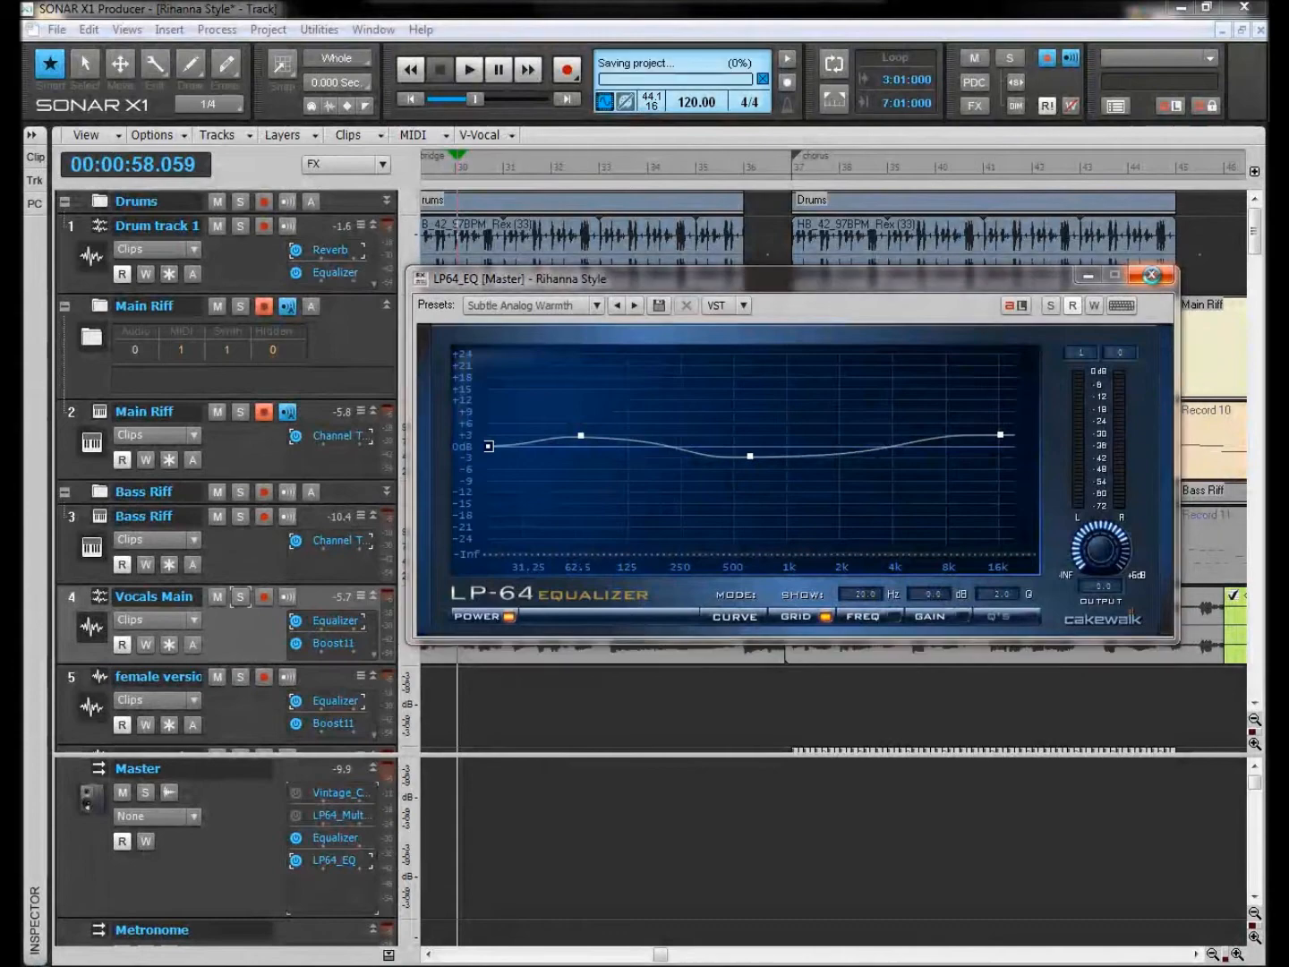
Step: Close the LP64_EQ window and delete the plug-in from the Master bus effects bin
click(1152, 276)
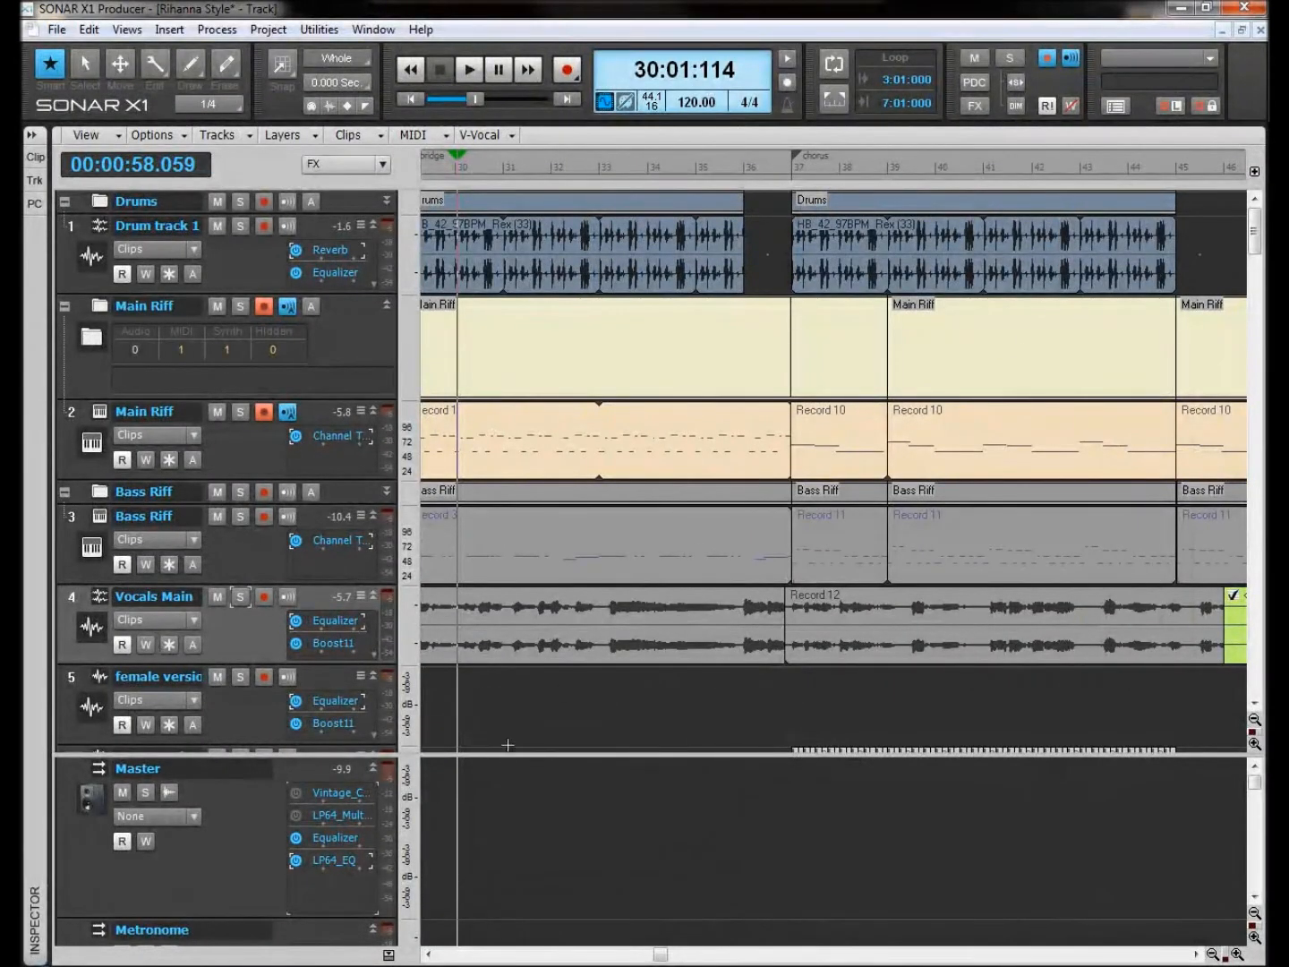
key(Delete)
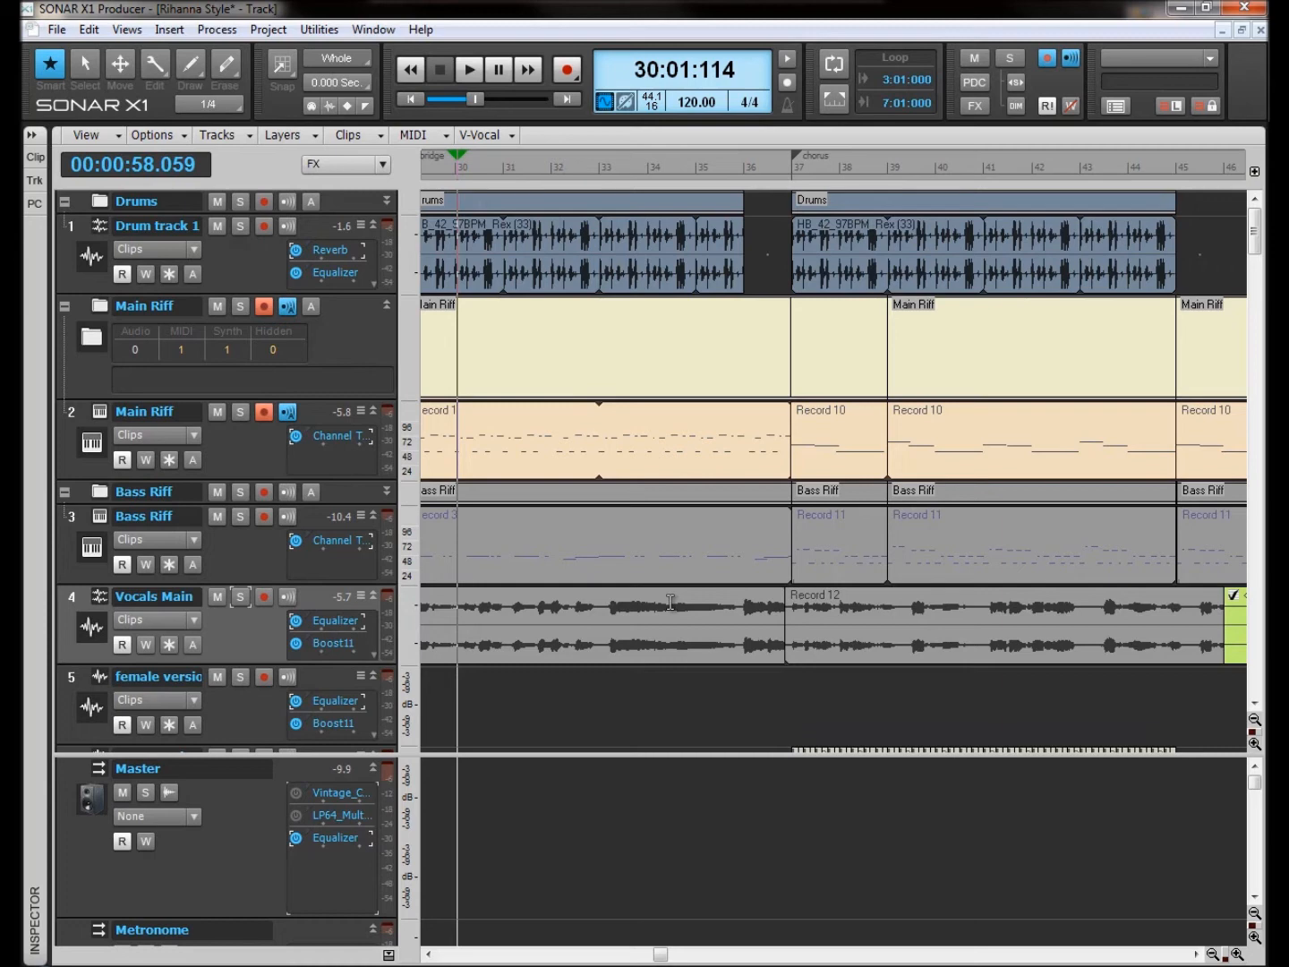
Step: Add Percussion Strip (PX64_PercussionStrip) to the Master bus and move its window clear of the Master strip
right_click(335, 879)
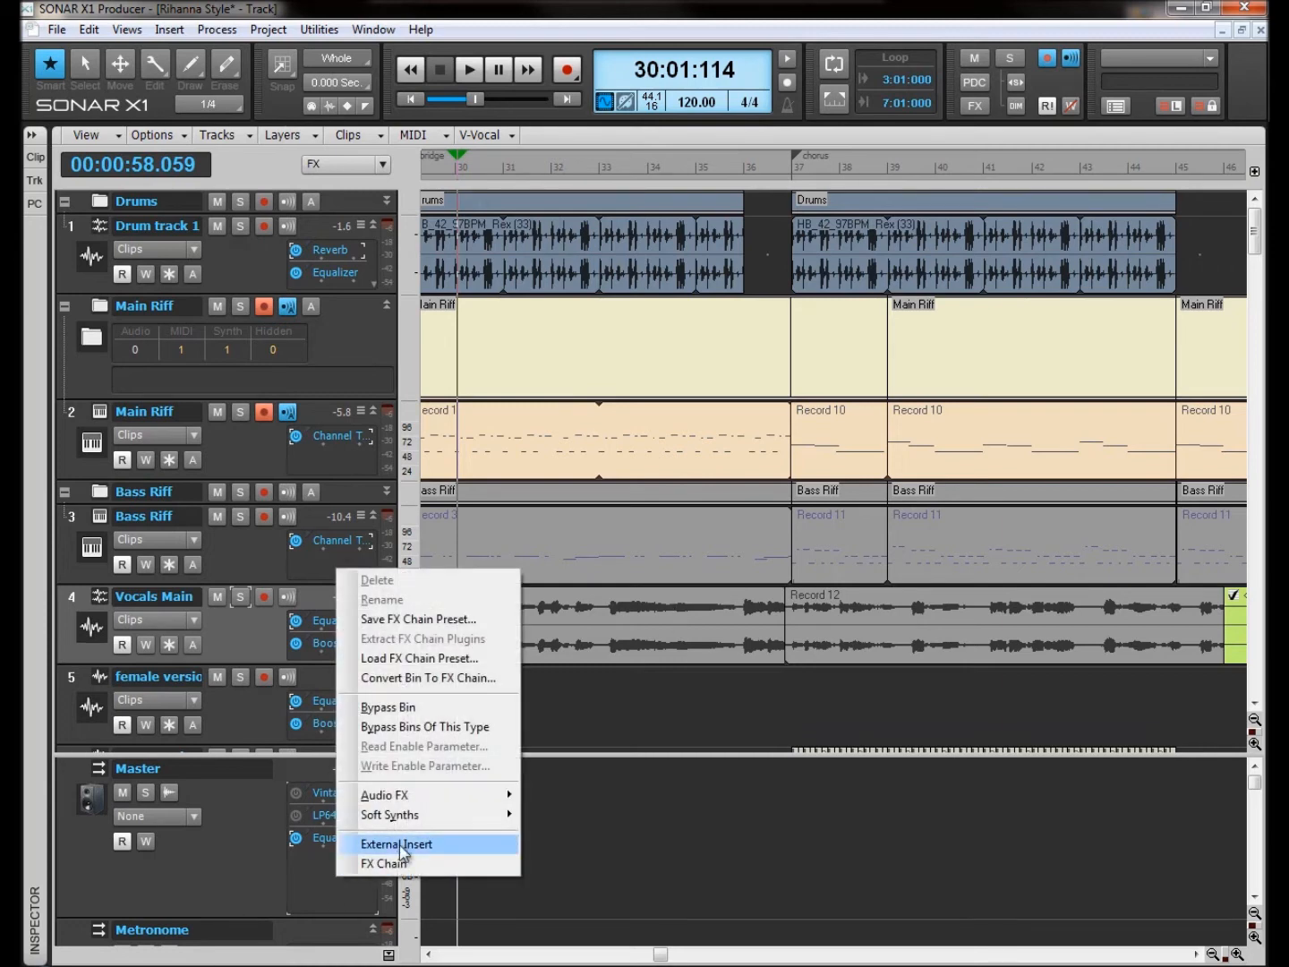
mouse_move(401, 797)
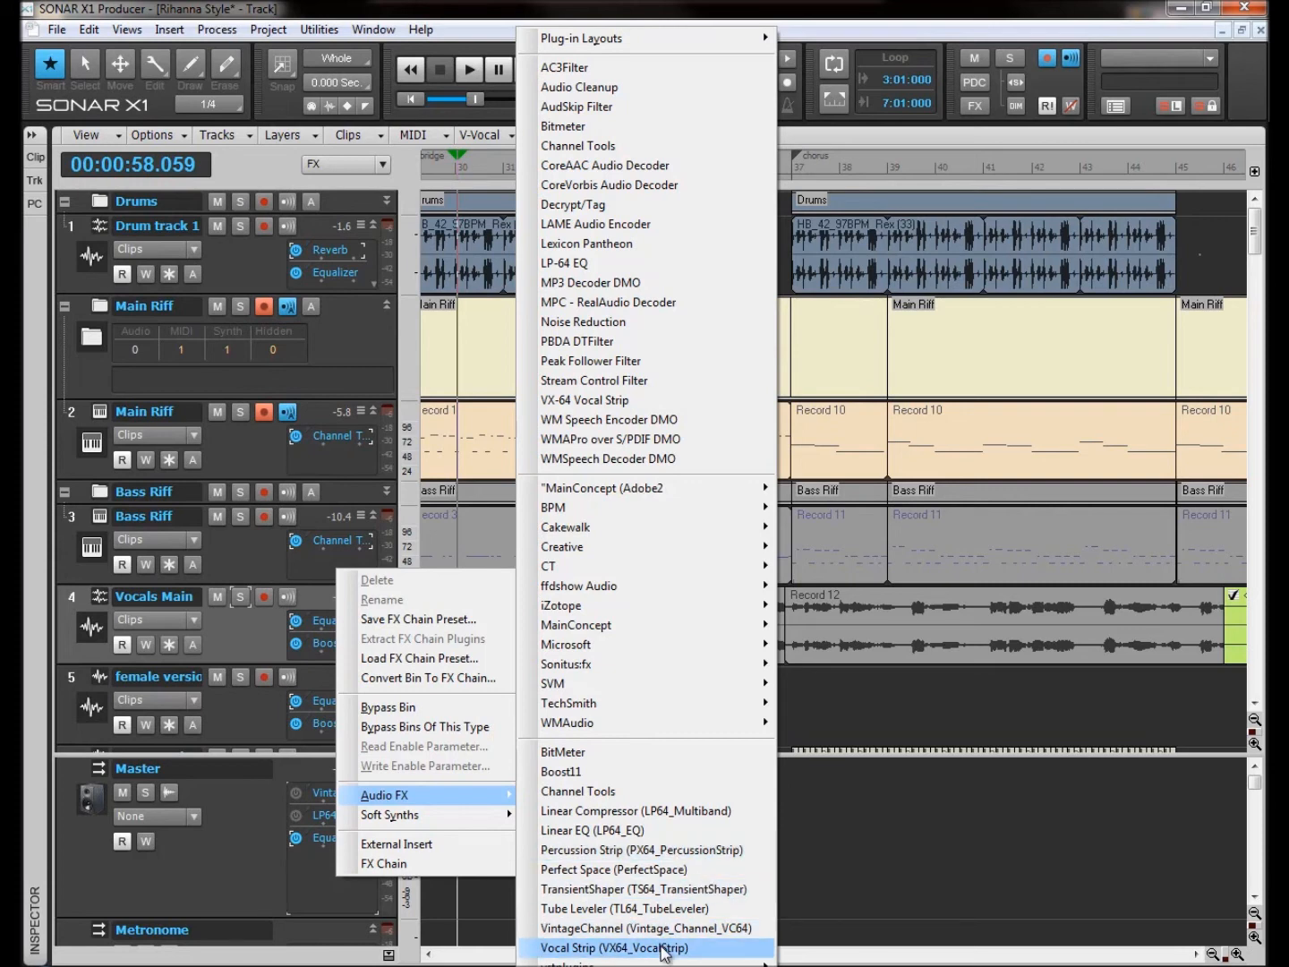
click(647, 850)
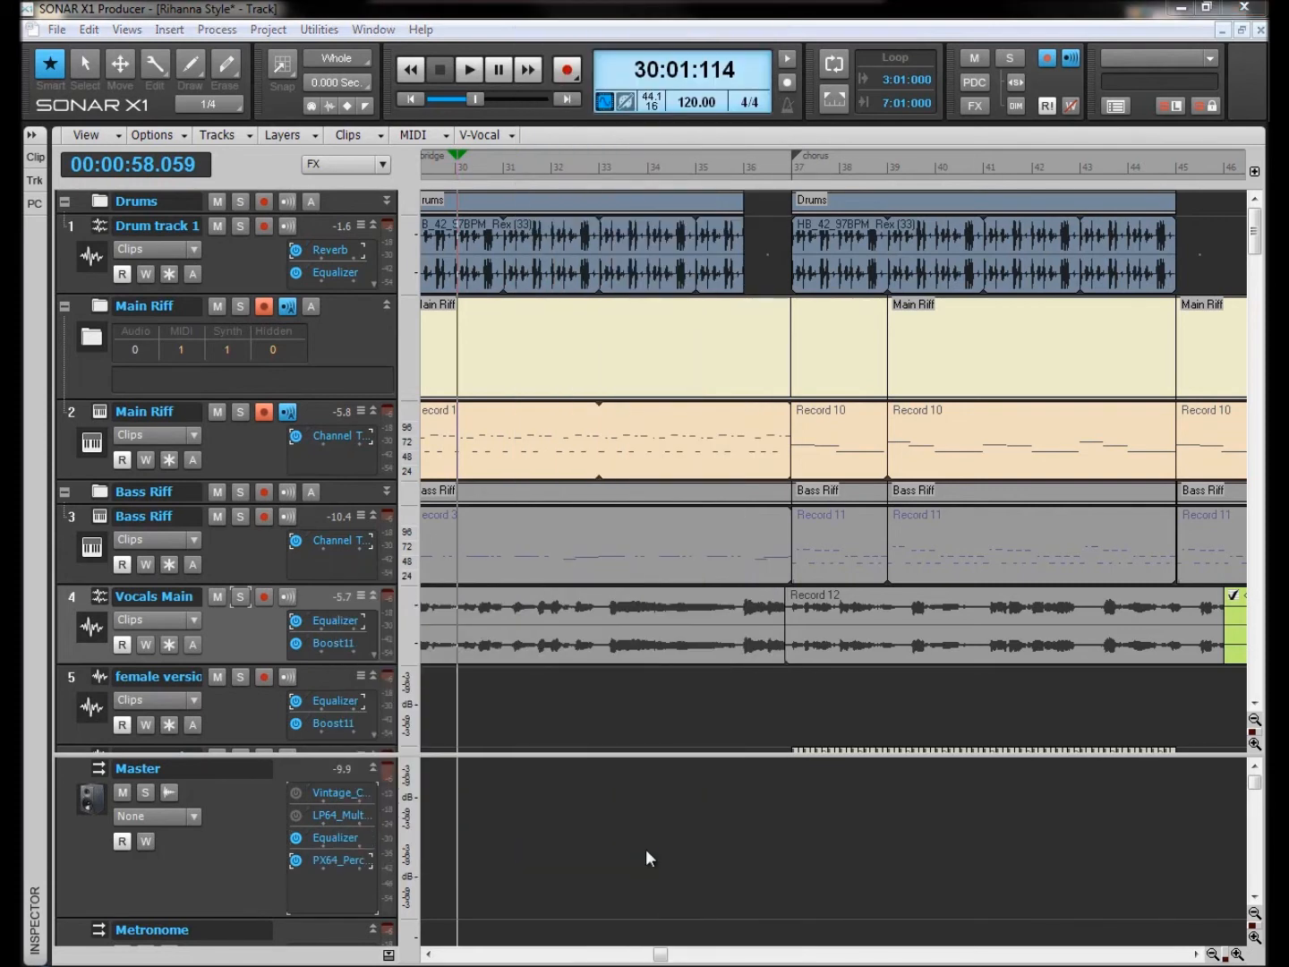
drag(793, 280, 773, 278)
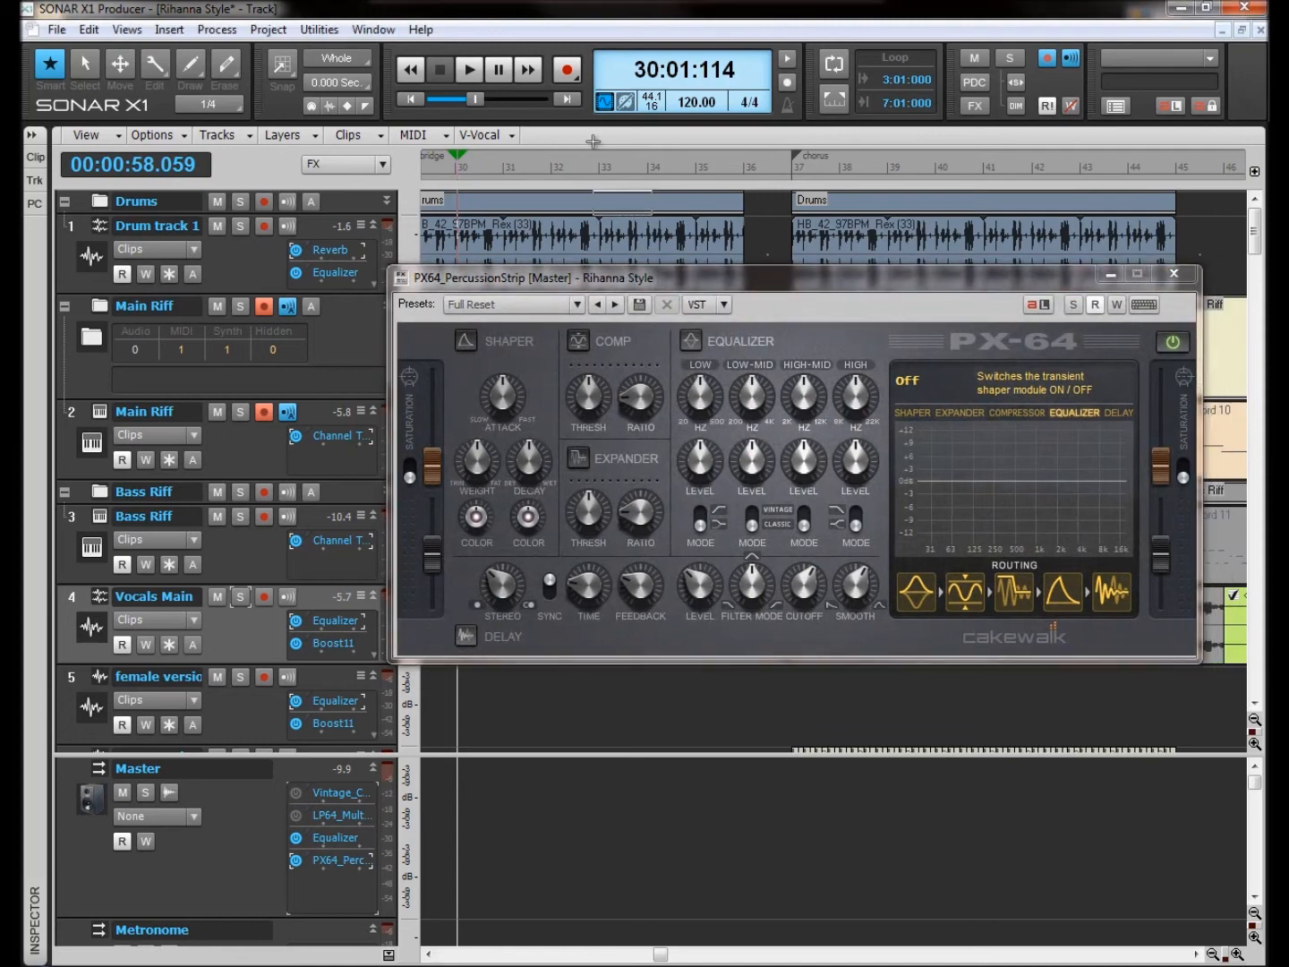
click(624, 251)
drag(789, 284, 439, 53)
Step: Add Vocal Strip (VX64_VocalStrip) to the Master bus effects bin after the Percussion Strip
right_click(335, 899)
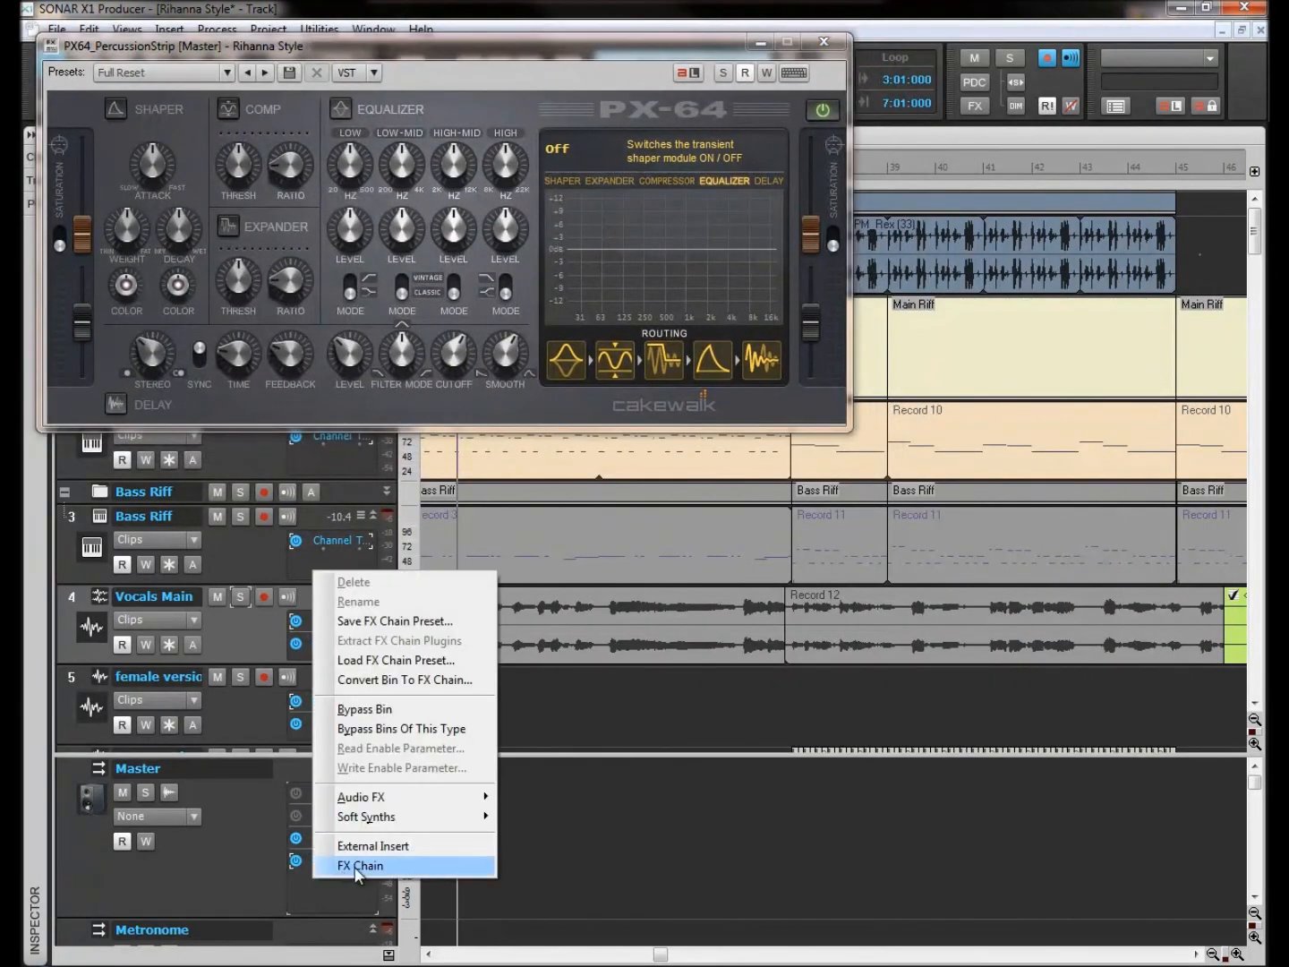
mouse_move(383, 804)
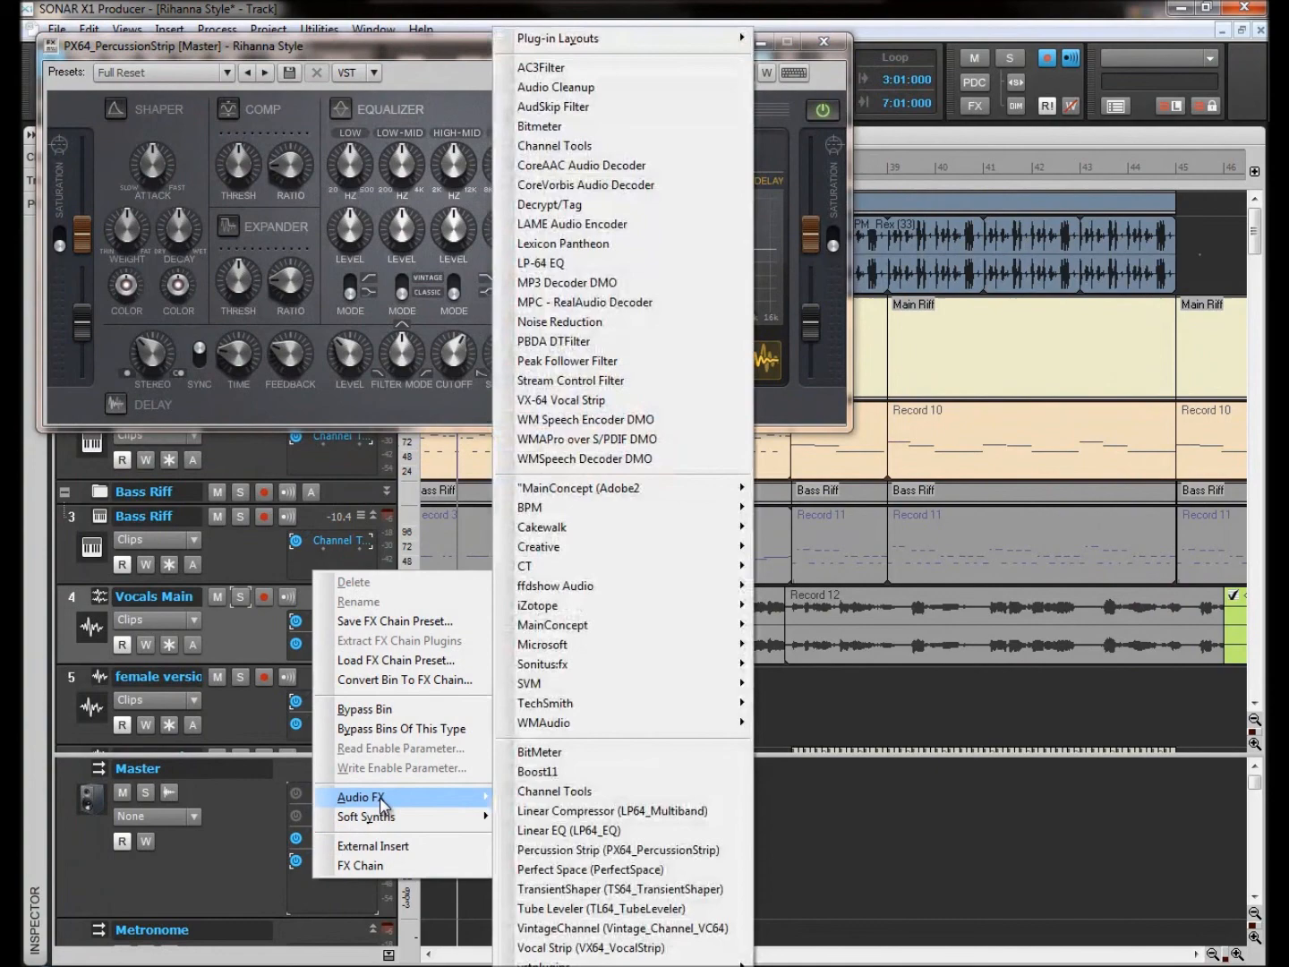
click(594, 947)
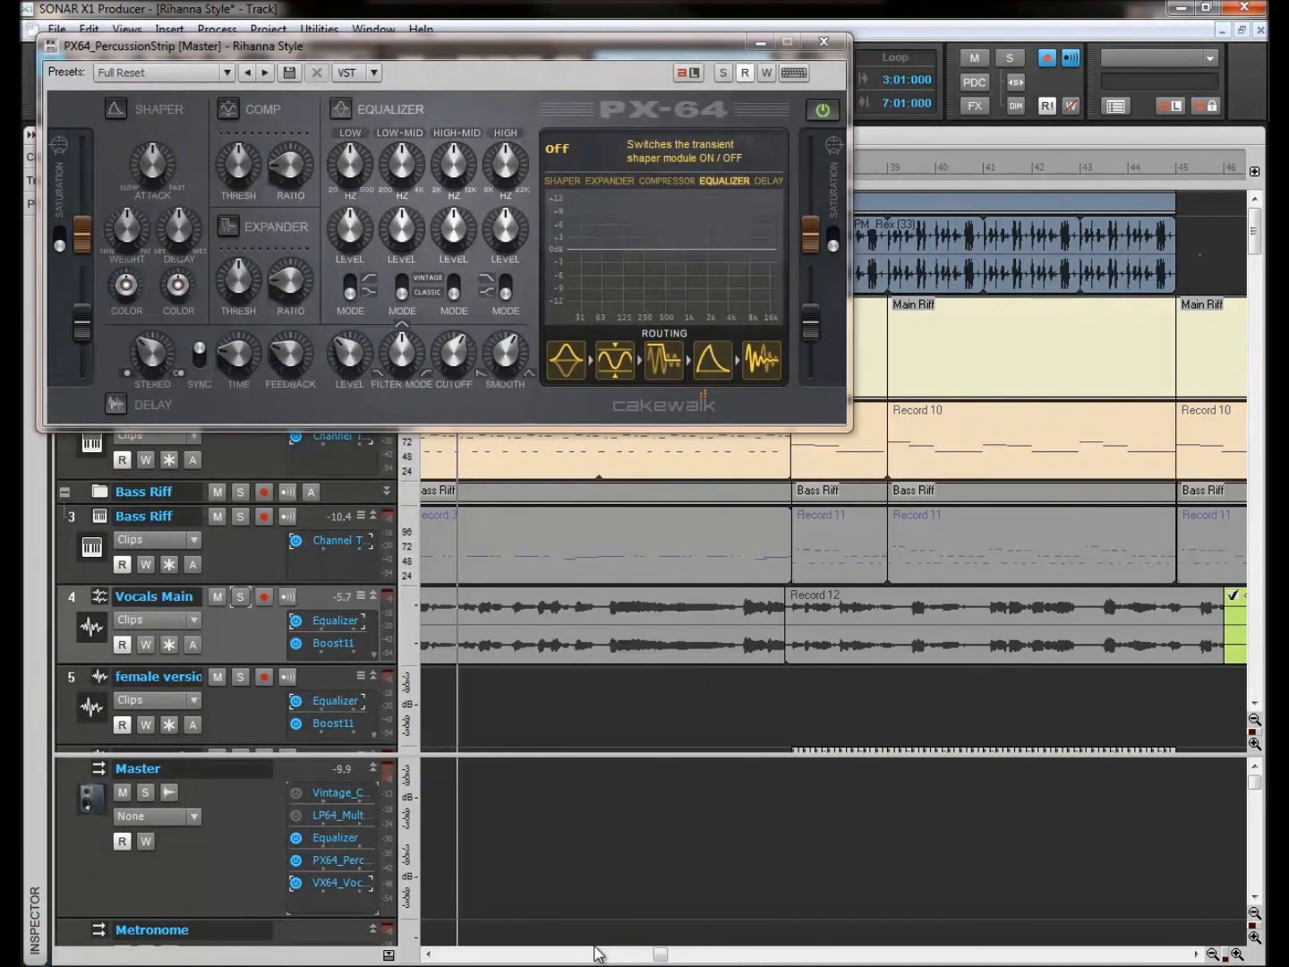
Step: Reorder the Vocal Strip's module routing to Equalizer, Deesser, Delay, Doubler, Compand, and close the Vocal Strip and Percussion Strip windows
drag(795, 278, 713, 508)
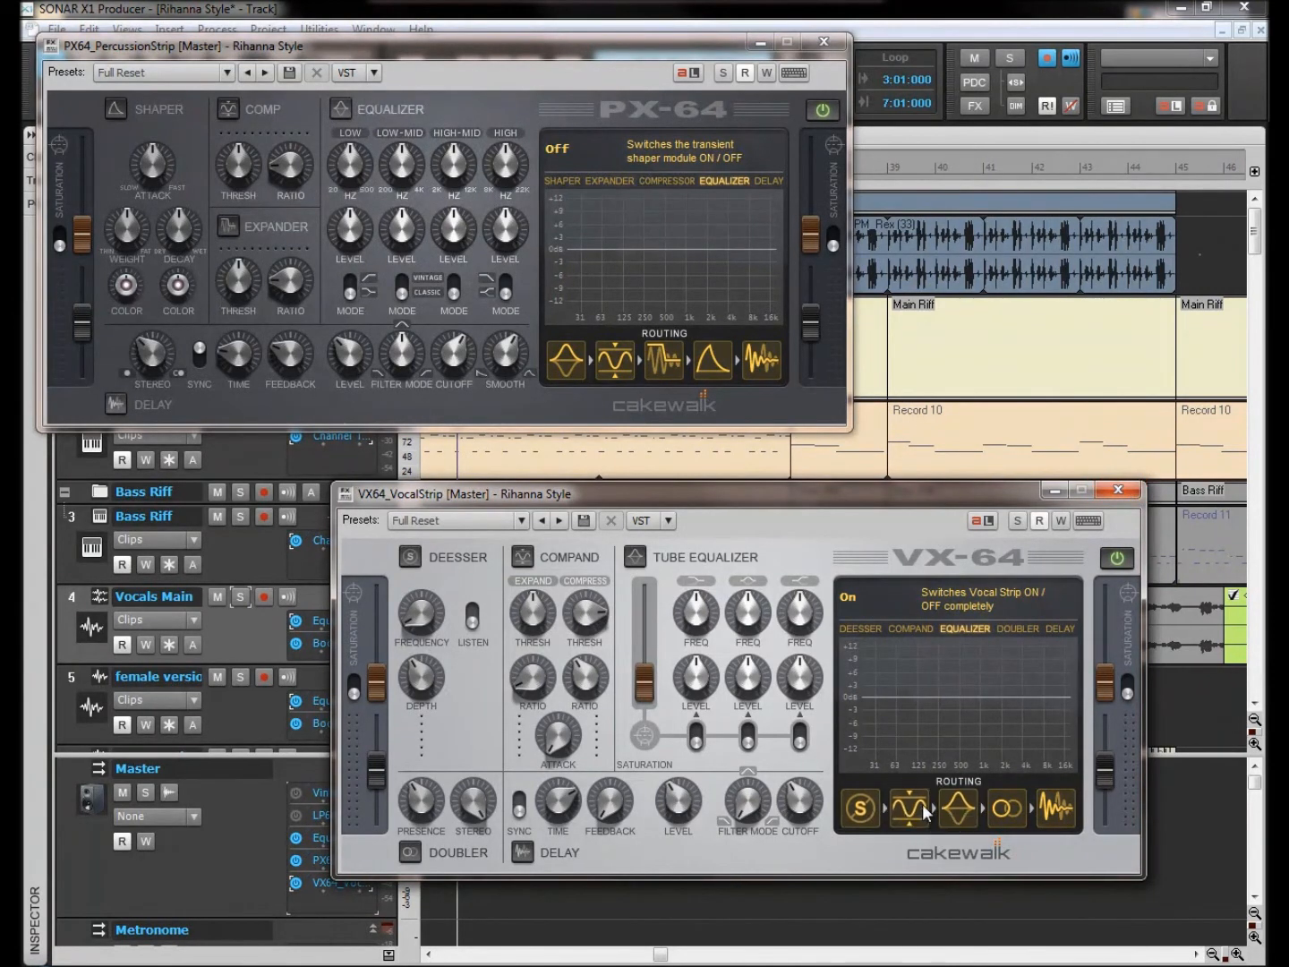
drag(908, 807, 957, 806)
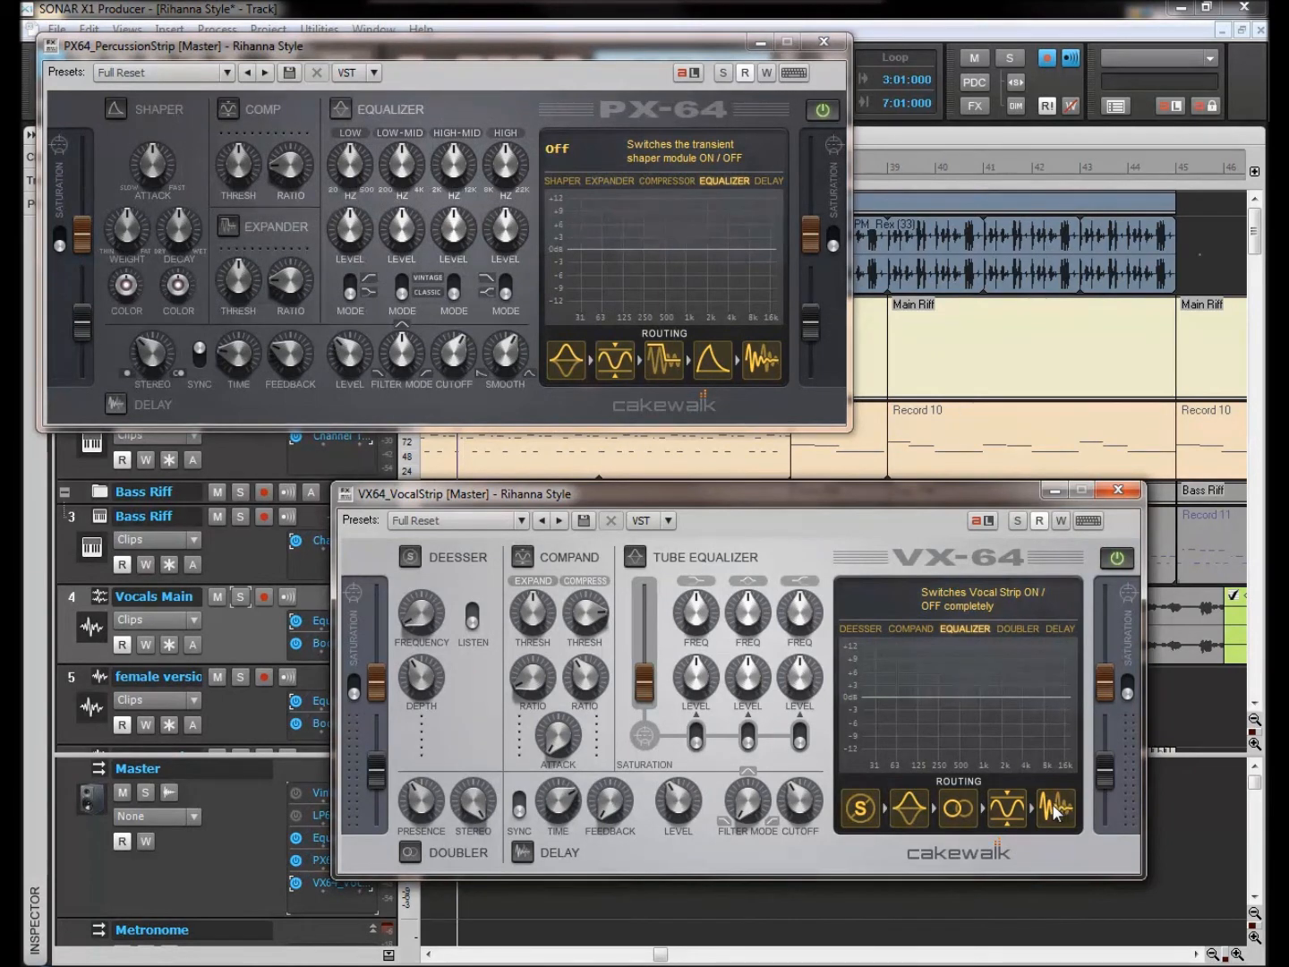
drag(1056, 810, 971, 816)
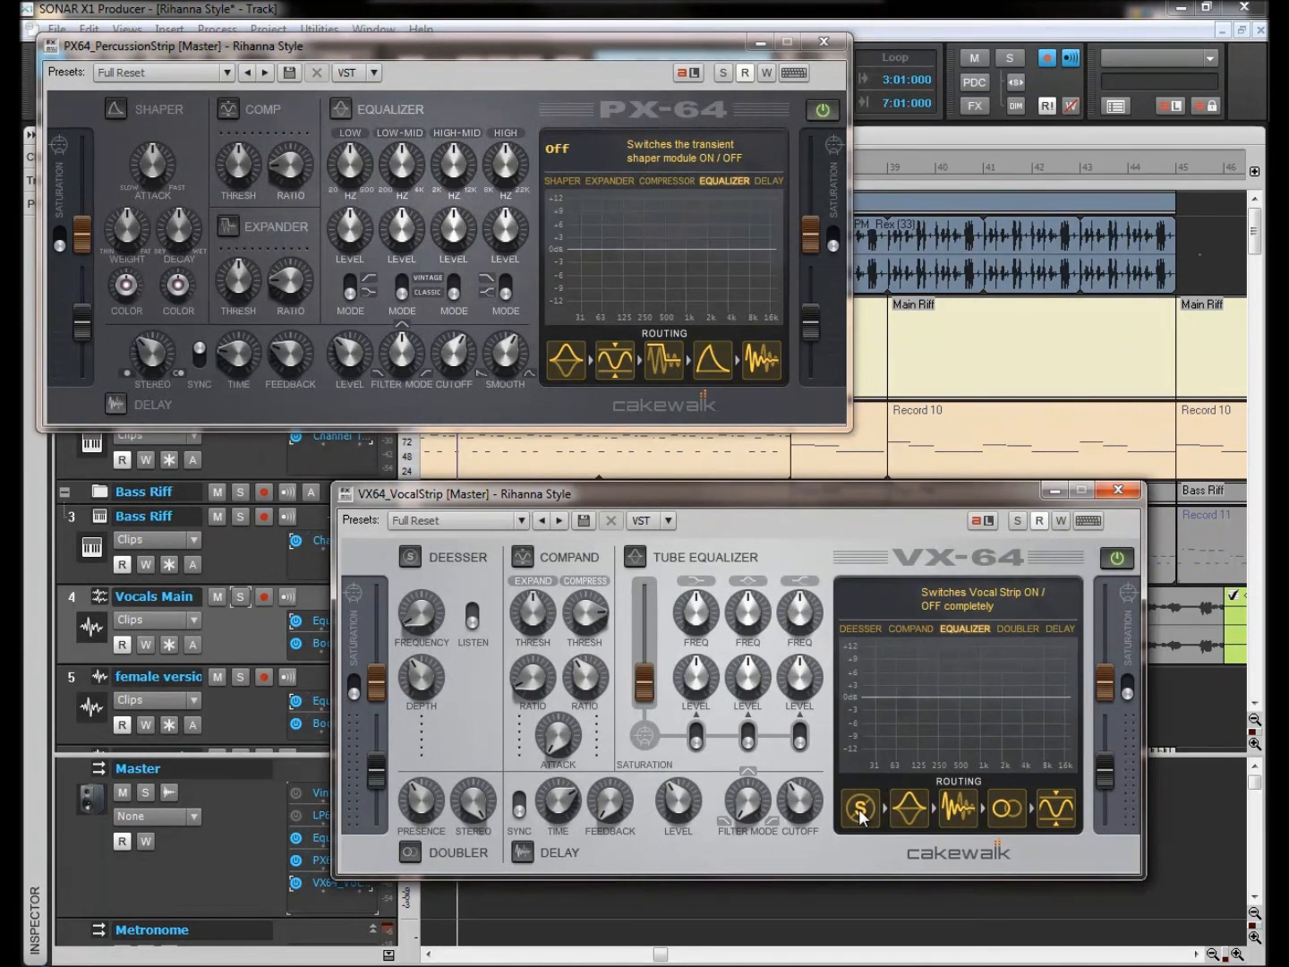
drag(860, 808, 918, 799)
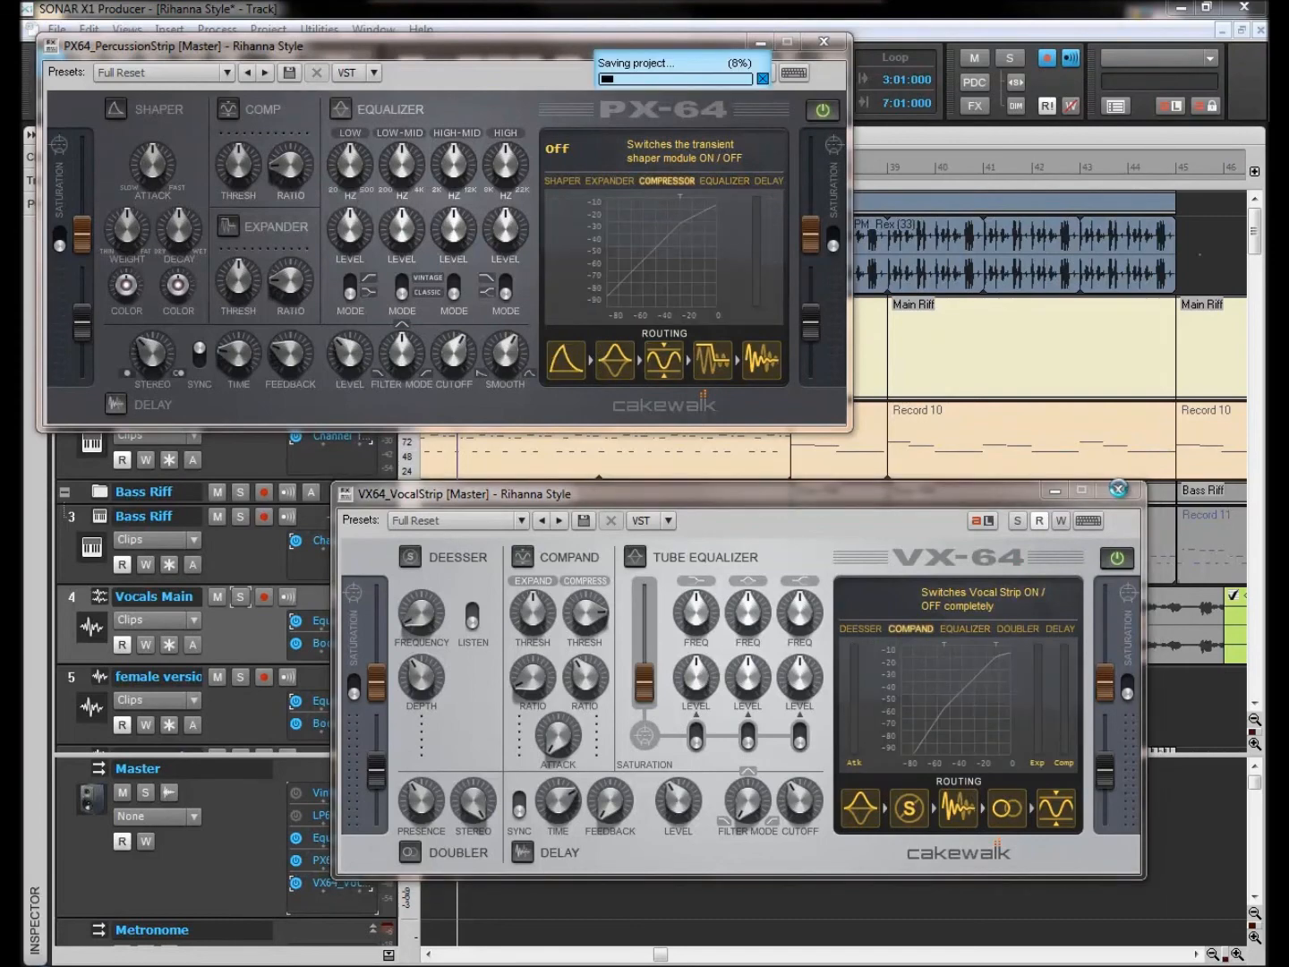
click(1118, 488)
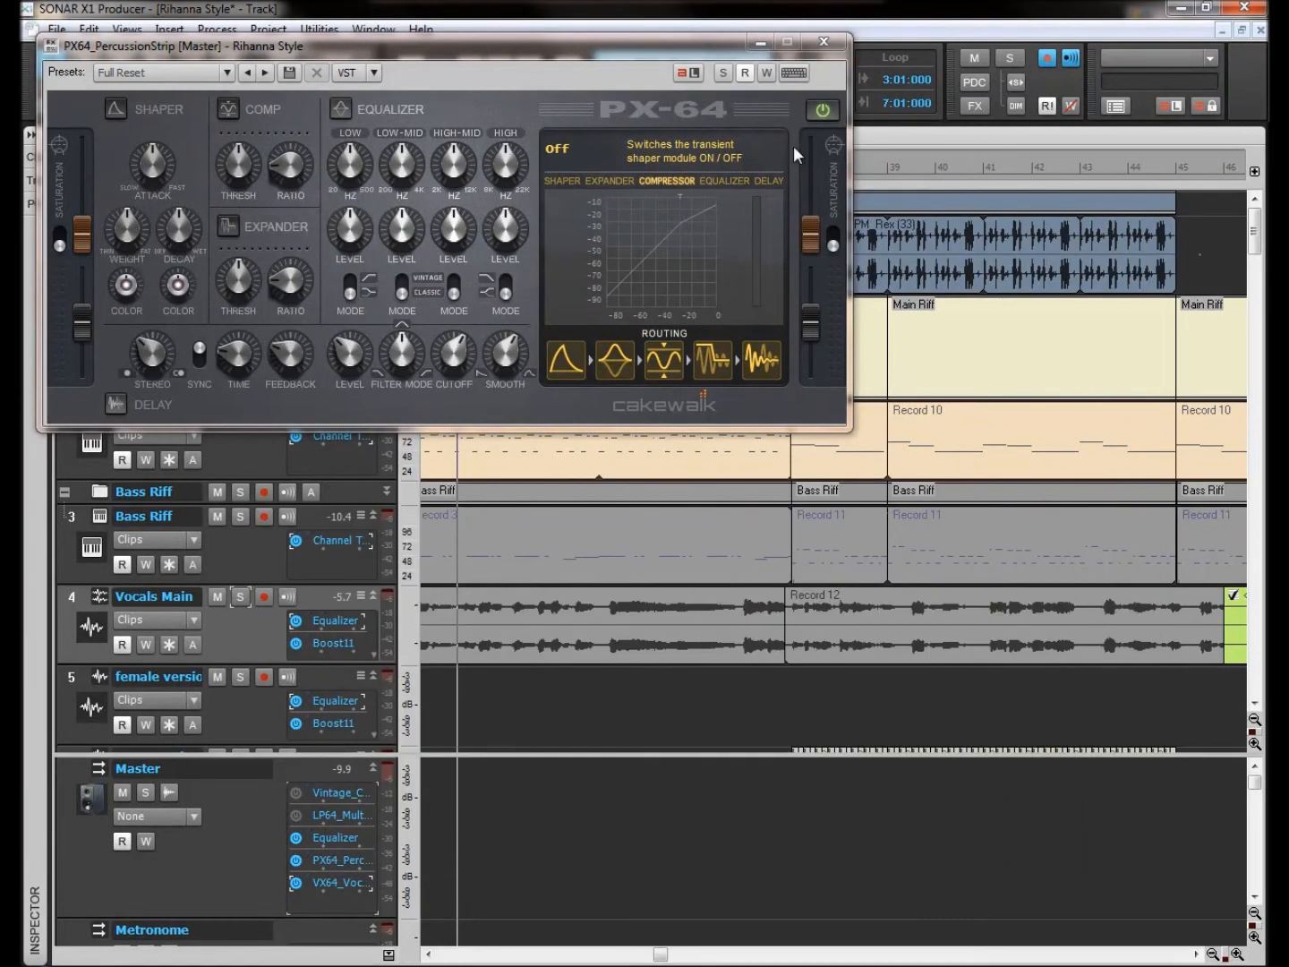
click(825, 42)
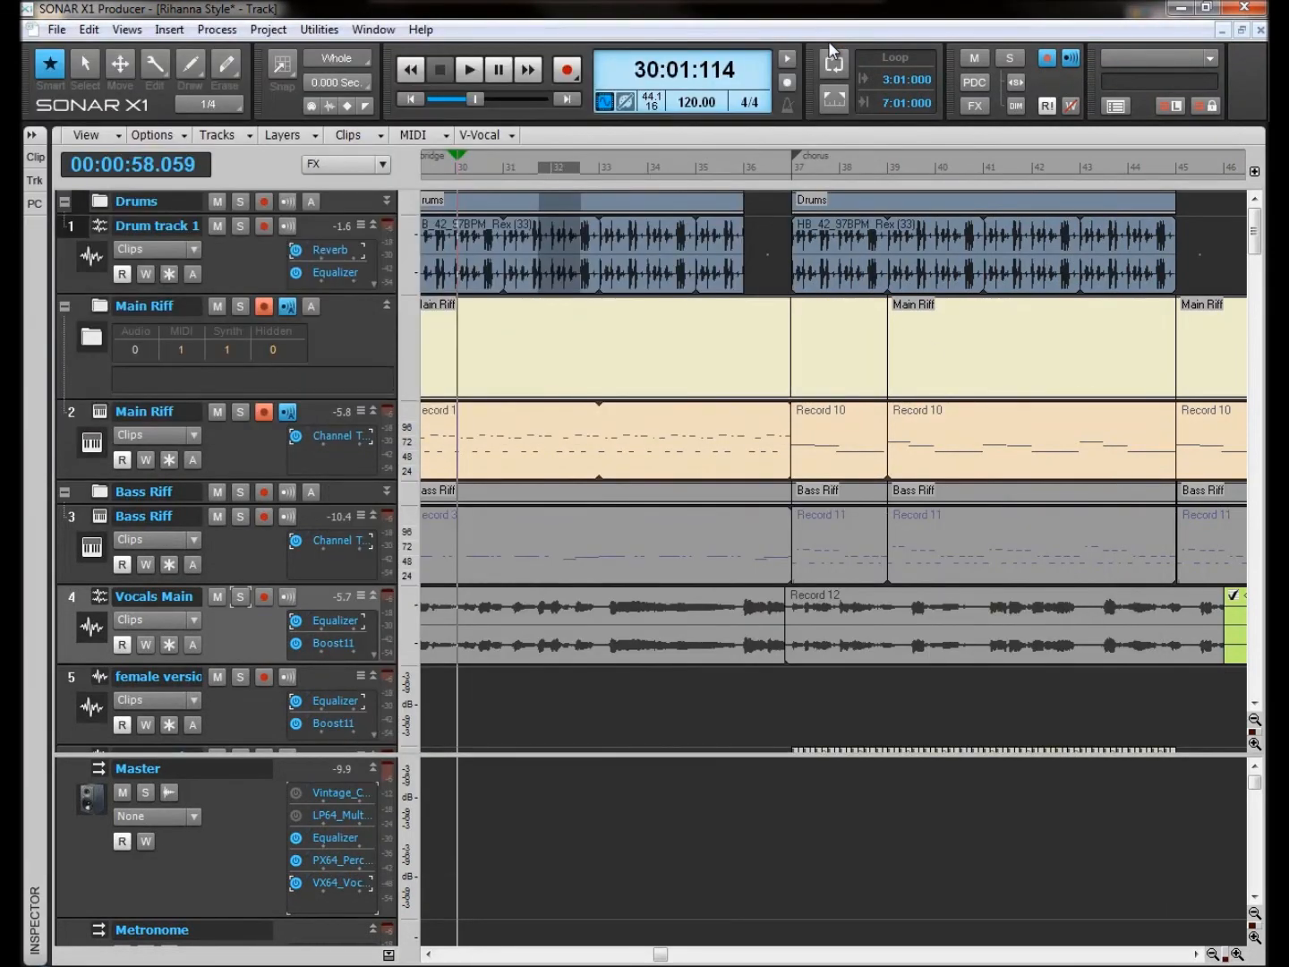